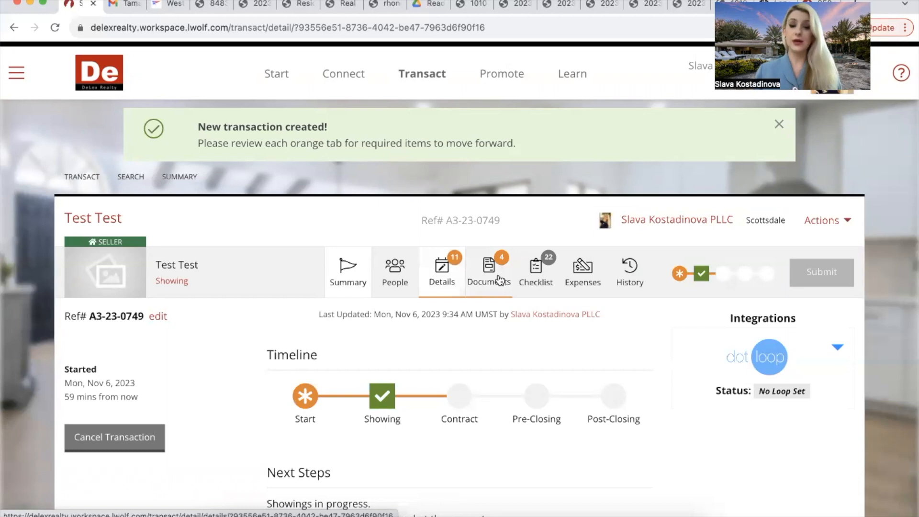
Step: Open the Test Test transaction's Details page listing its 11 required items
left_click(447, 270)
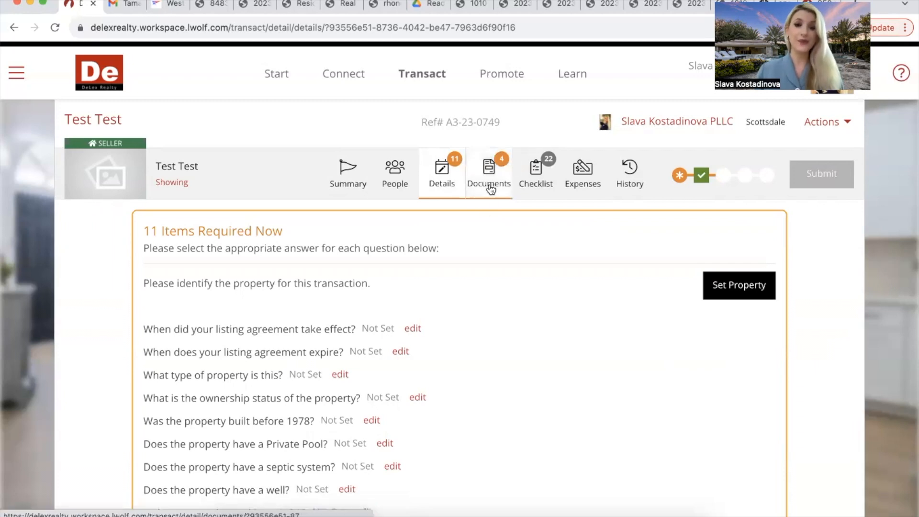
left_click(738, 291)
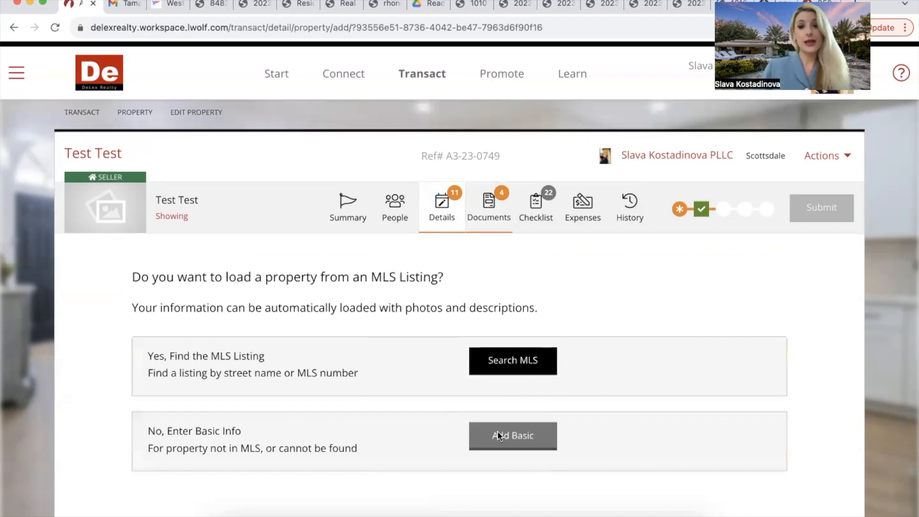
scroll(498, 433, "down", 1)
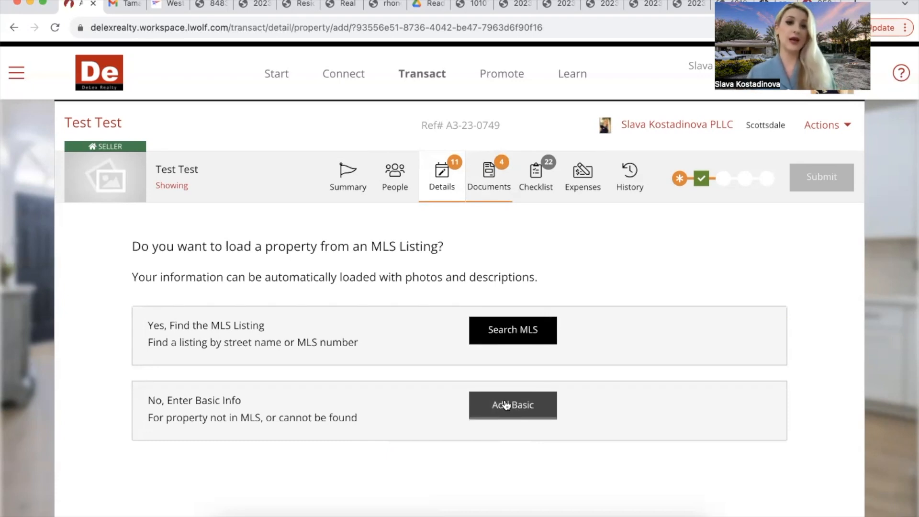
left_click(536, 334)
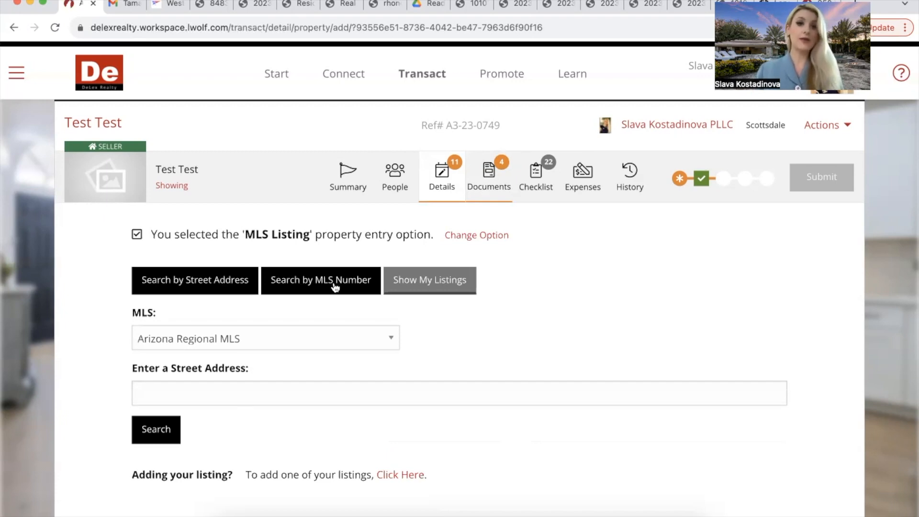
left_click(233, 393)
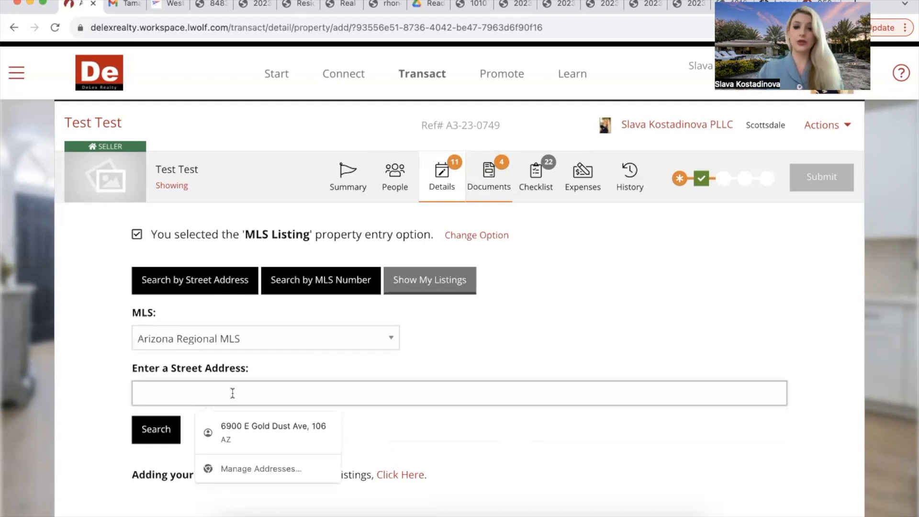
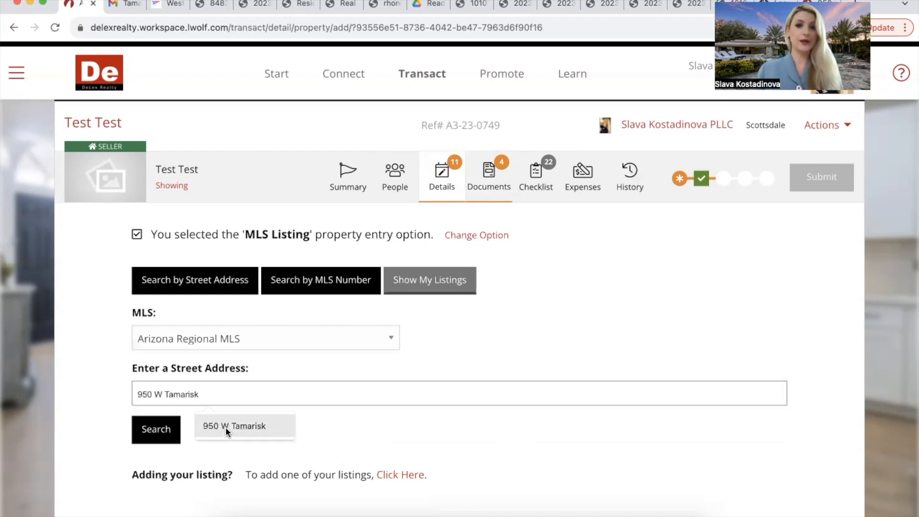
left_click(225, 426)
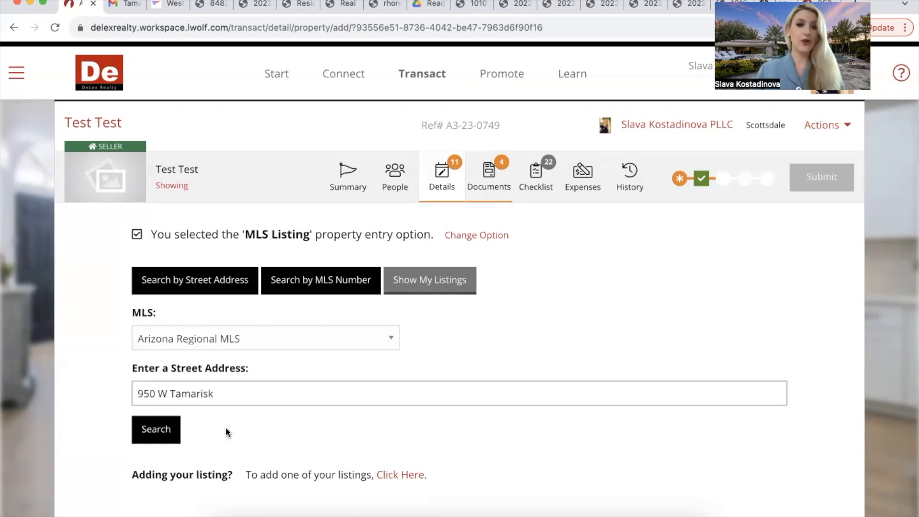
left_click(166, 431)
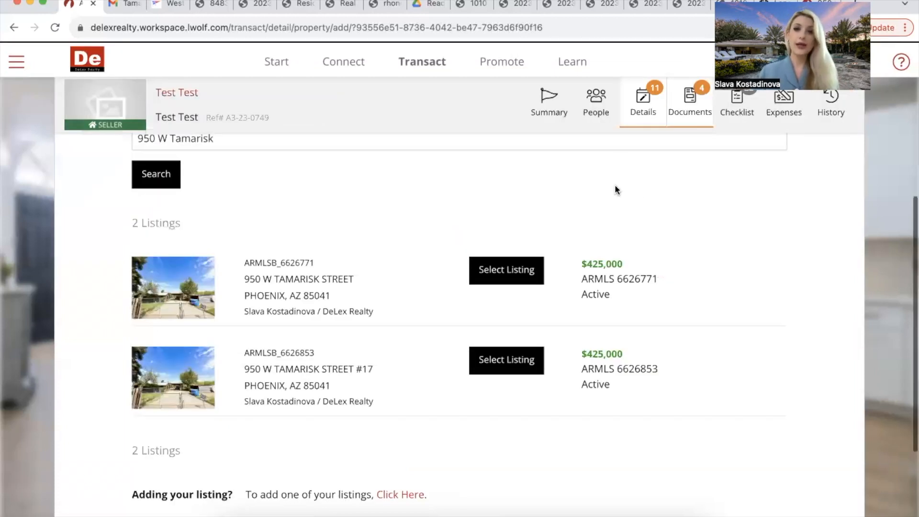
scroll(575, 215, "down", 1)
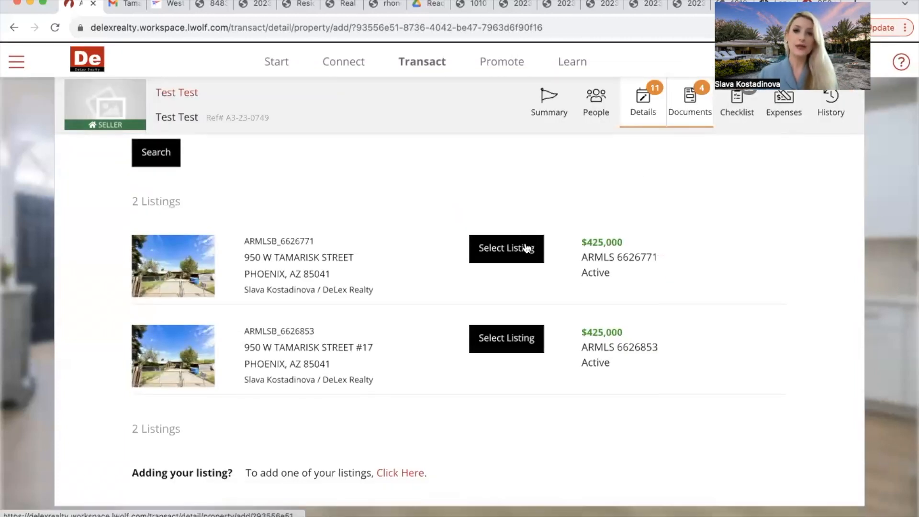
left_click(524, 244)
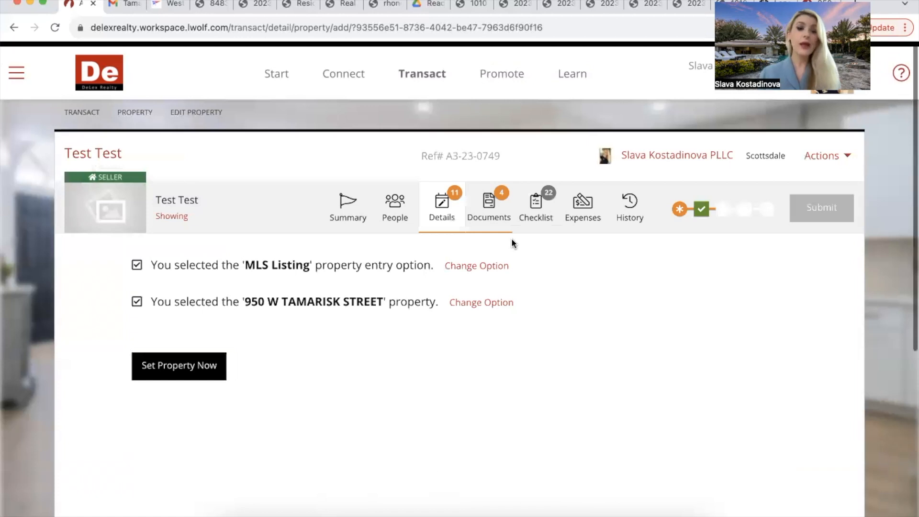
left_click(191, 373)
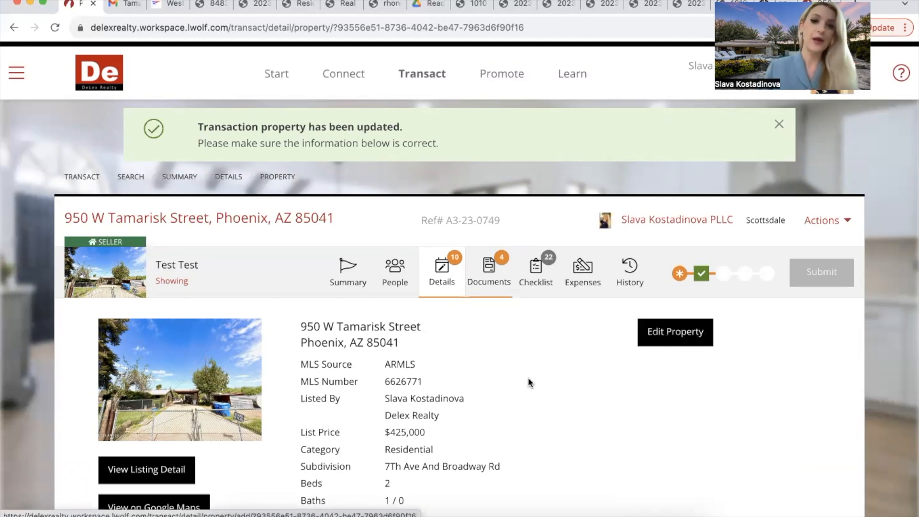
scroll(529, 381, "down", 3)
scroll(529, 382, "up", 3)
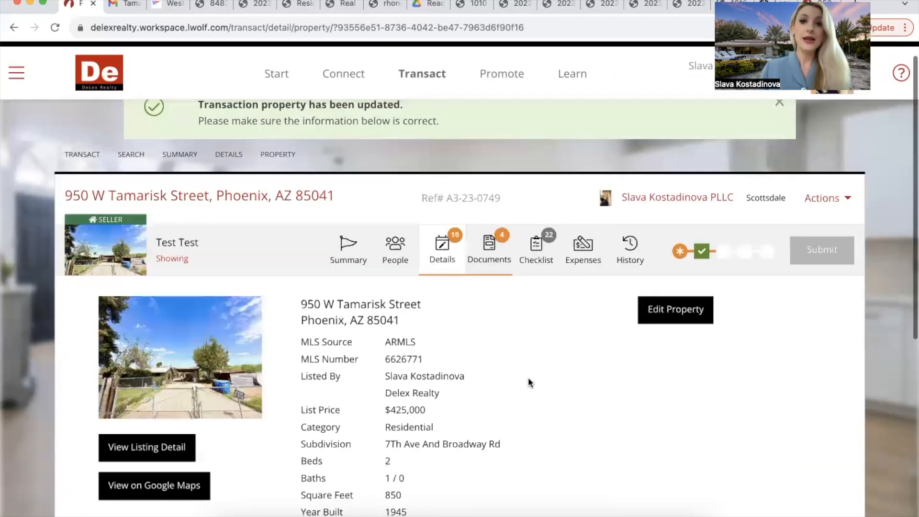
left_click(444, 254)
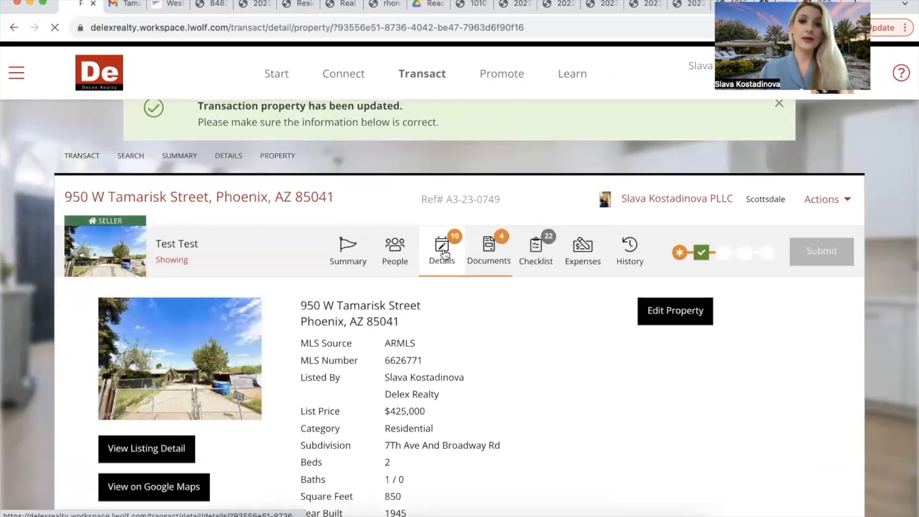
scroll(437, 386, "down", 3)
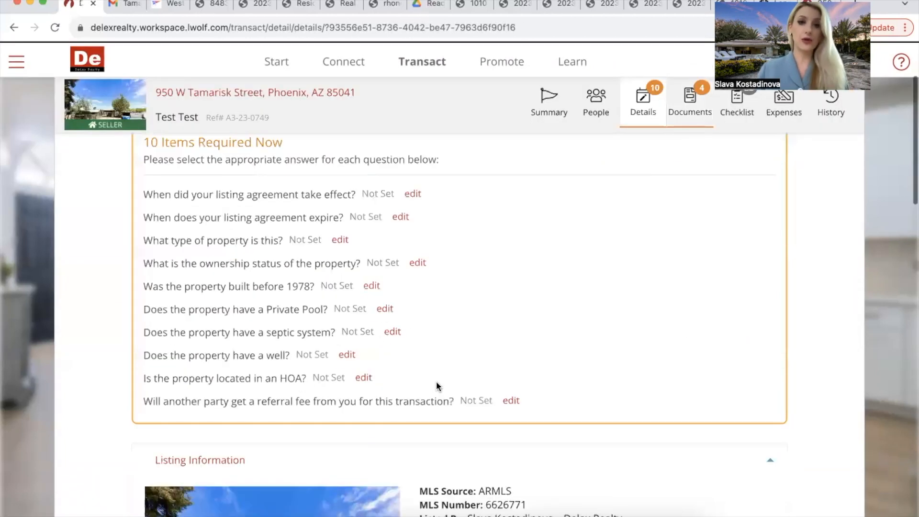
scroll(436, 381, "up", 2)
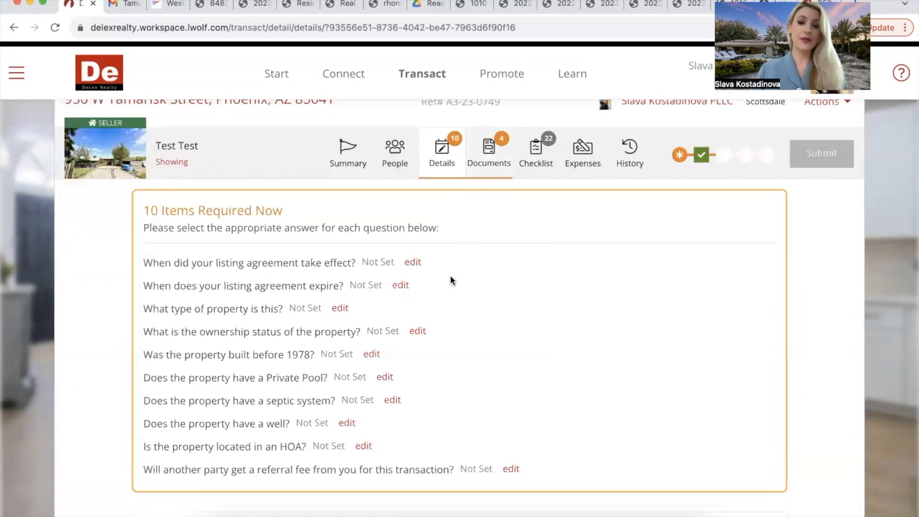
Step: Set the listing agreement effective date to November 4, 2023
left_click(411, 263)
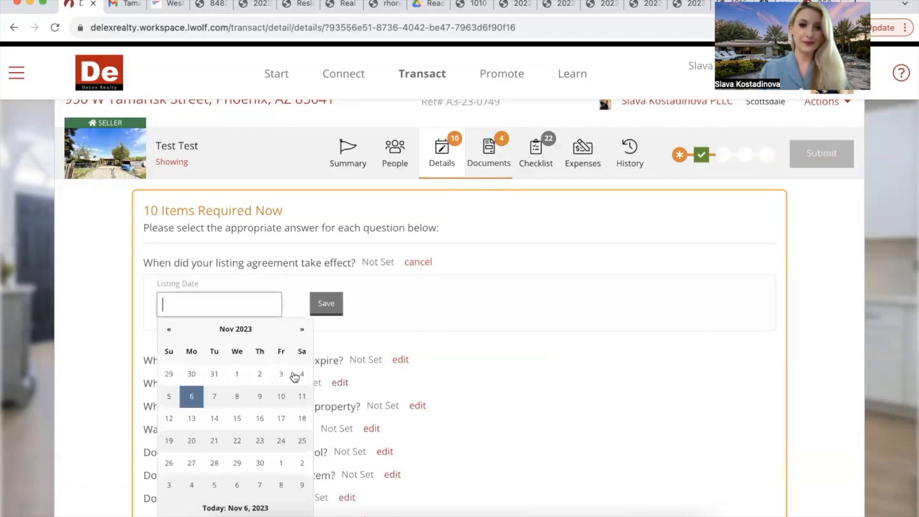
left_click(301, 375)
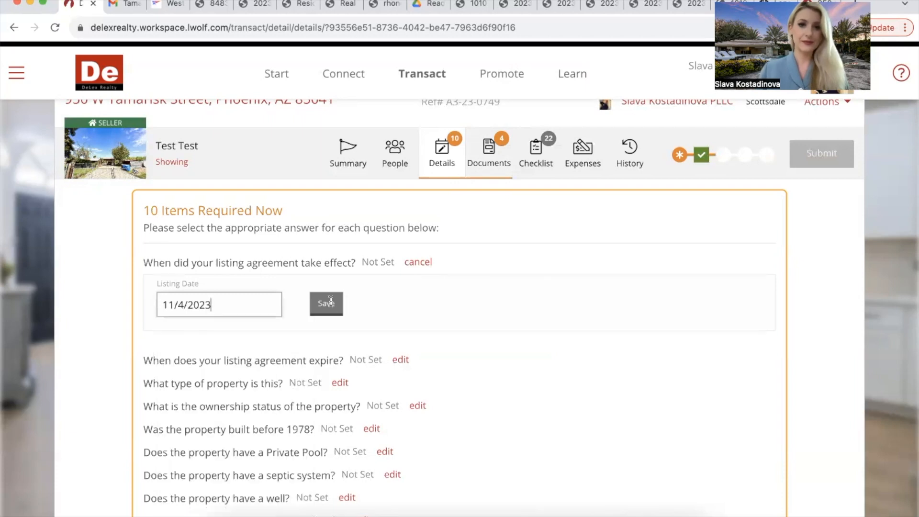
left_click(330, 302)
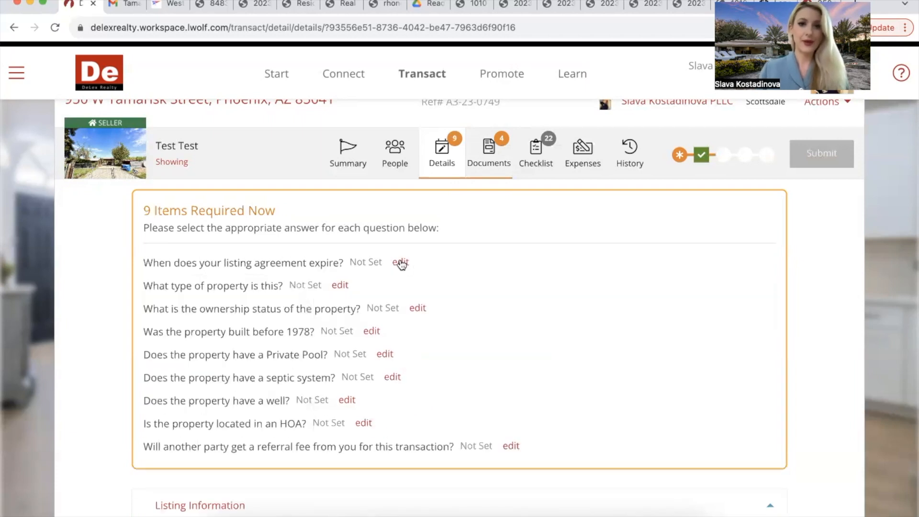
Step: Set the listing agreement expiration date to April 30, 2024
left_click(400, 263)
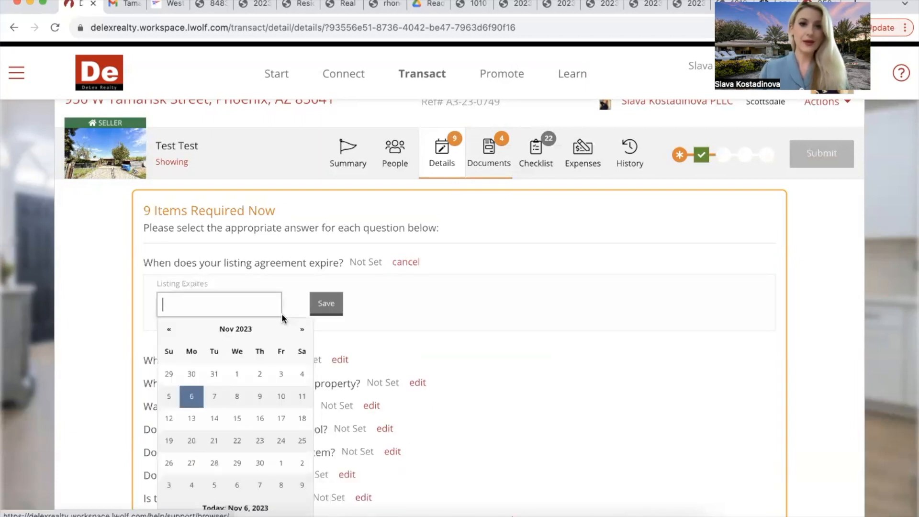
left_click(301, 330)
left_click(301, 330)
left_click(301, 330)
left_click(301, 331)
left_click(301, 330)
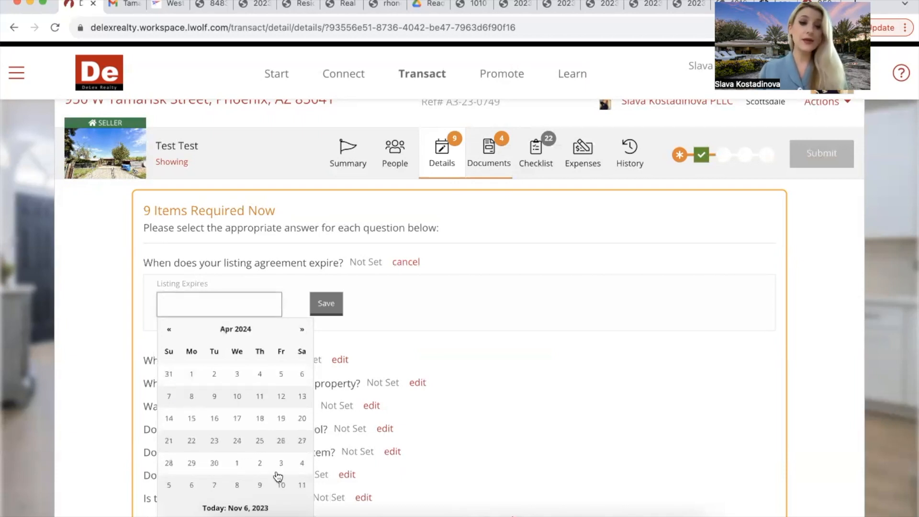
left_click(223, 465)
left_click(337, 302)
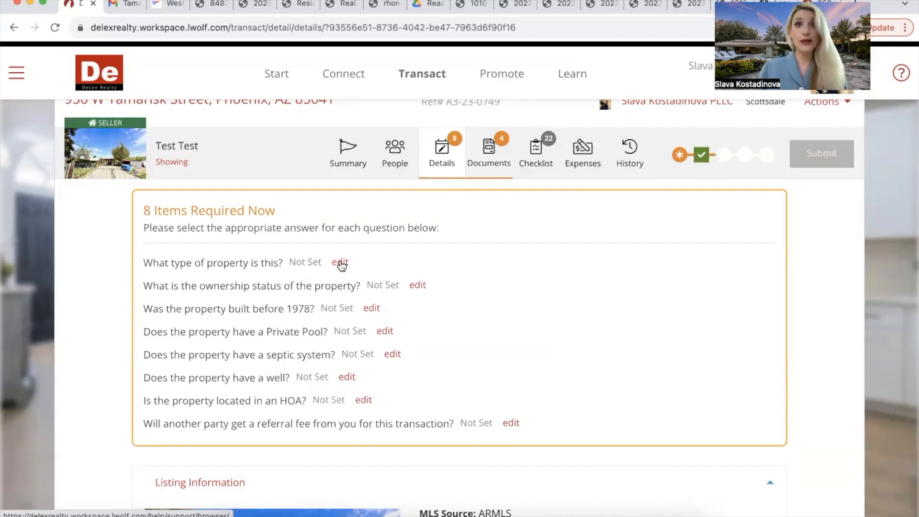
Step: Answer property type House, ownership Conventional / Resale, and built before 1978 Yes
left_click(340, 263)
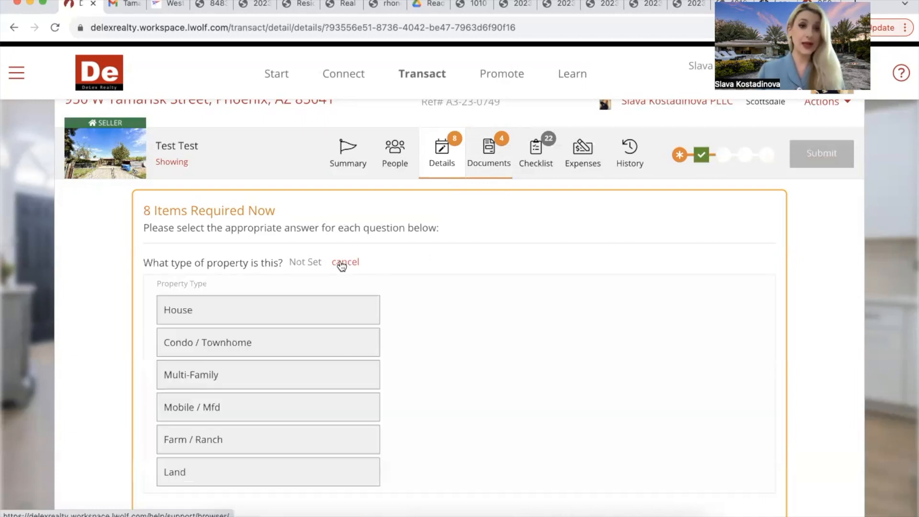
scroll(254, 227, "down", 2)
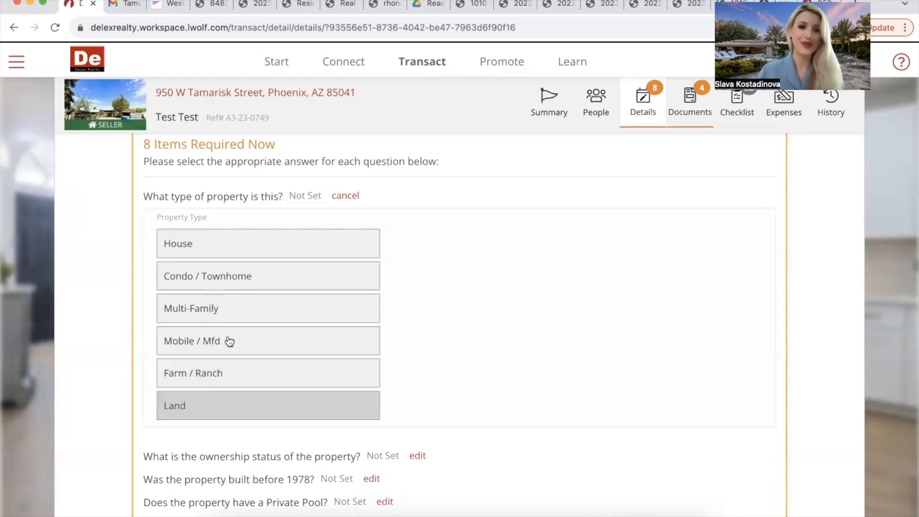
left_click(236, 246)
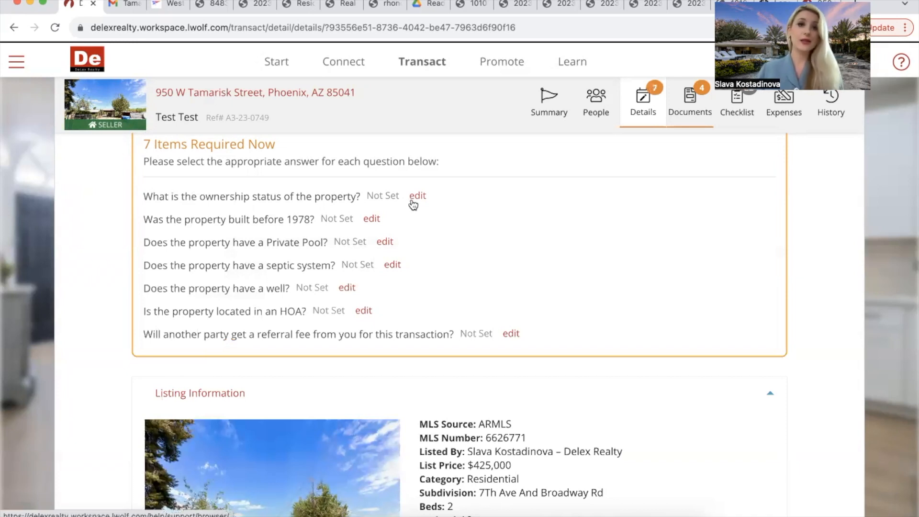
left_click(416, 196)
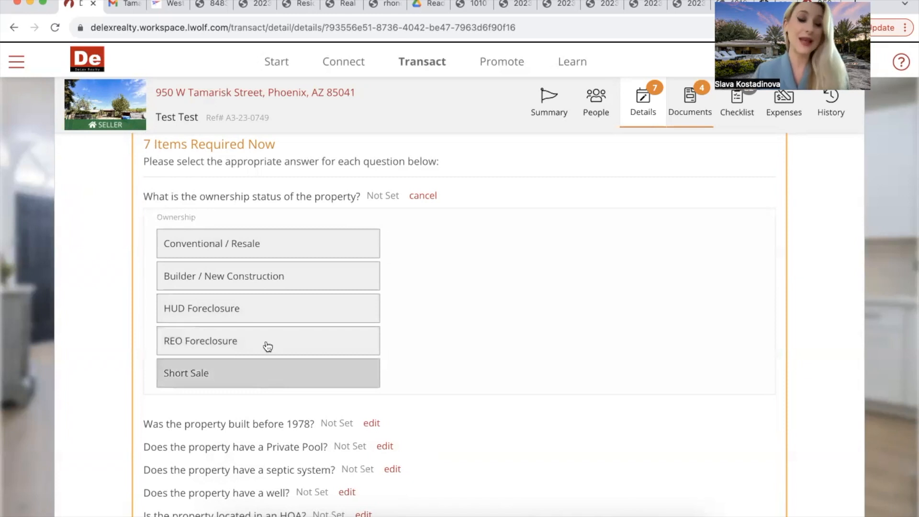
left_click(275, 251)
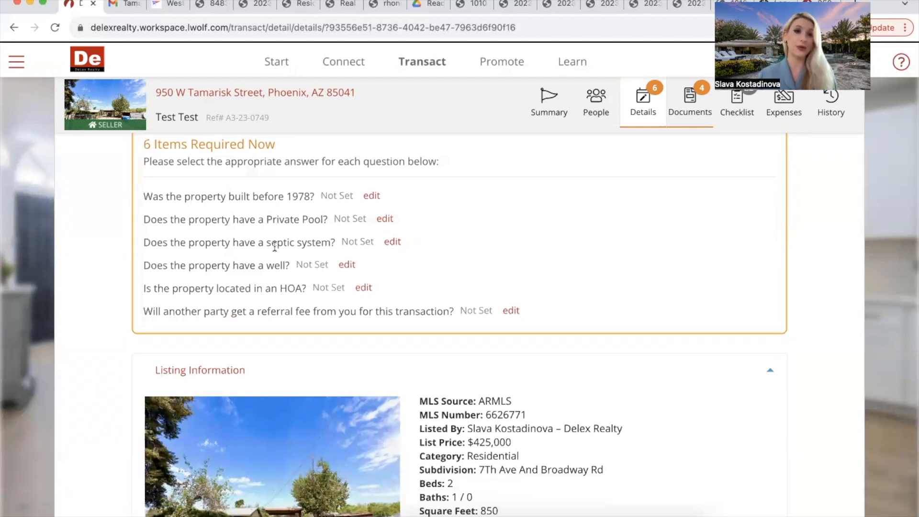
left_click(372, 196)
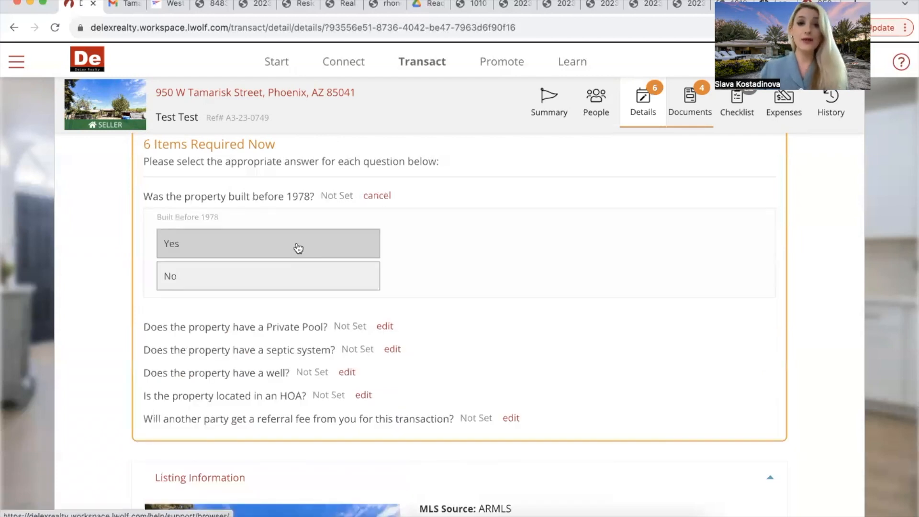
left_click(294, 240)
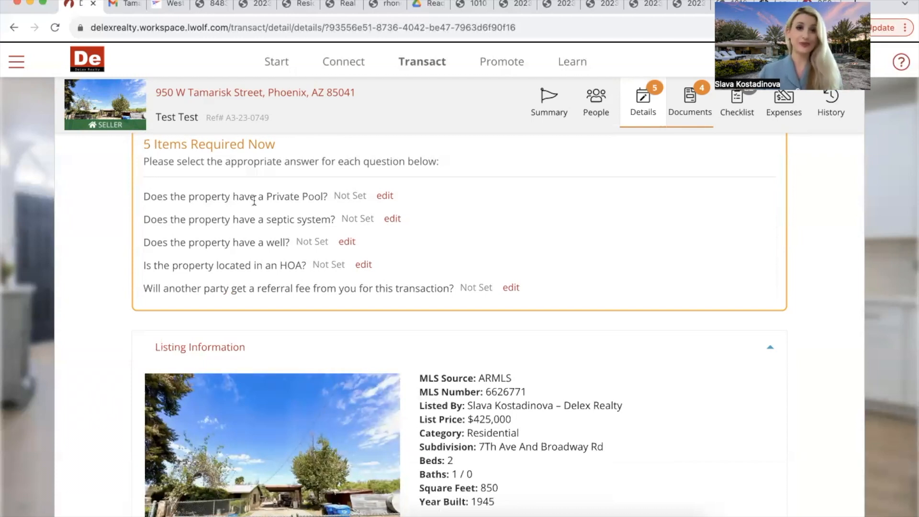
Step: Answer No to the private pool, septic, well, HOA and referral fee questions
left_click(384, 196)
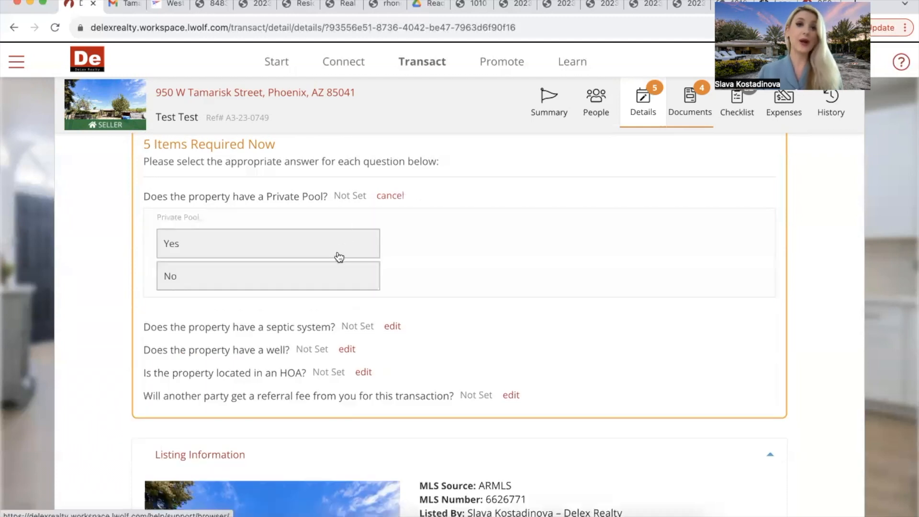
left_click(332, 281)
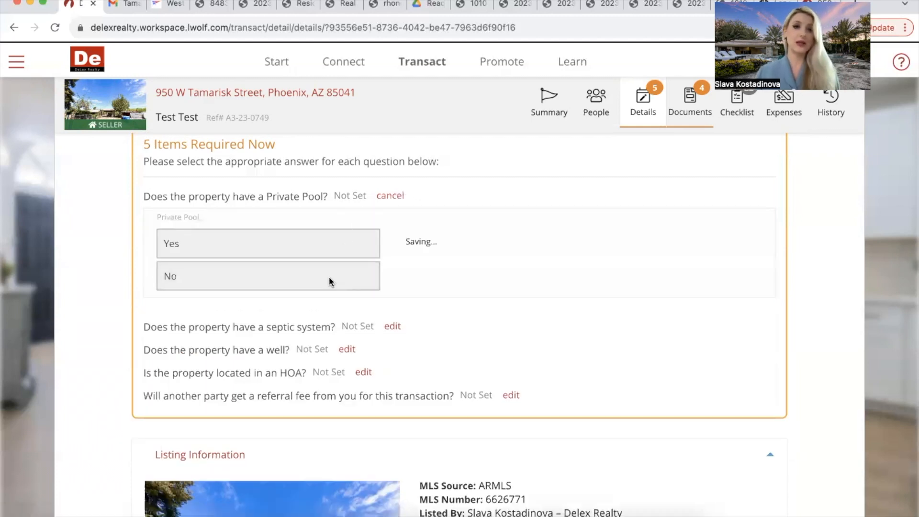
left_click(391, 198)
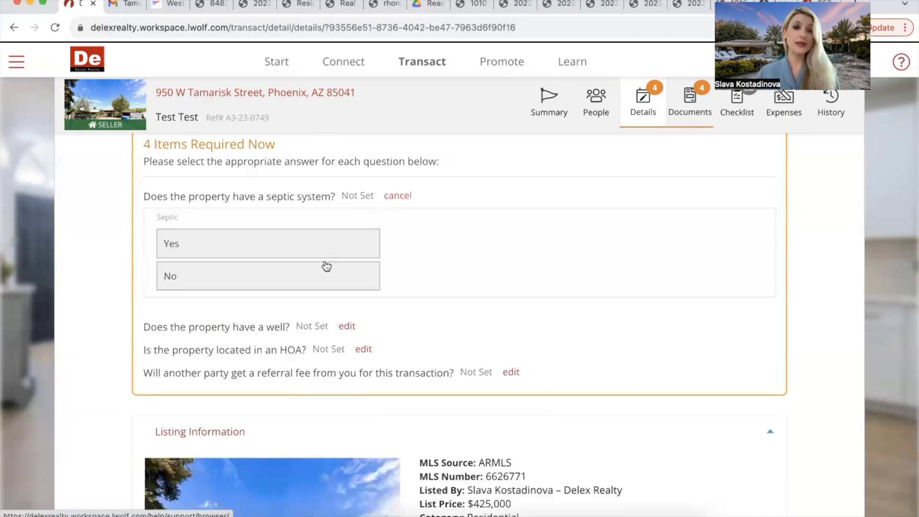
left_click(326, 275)
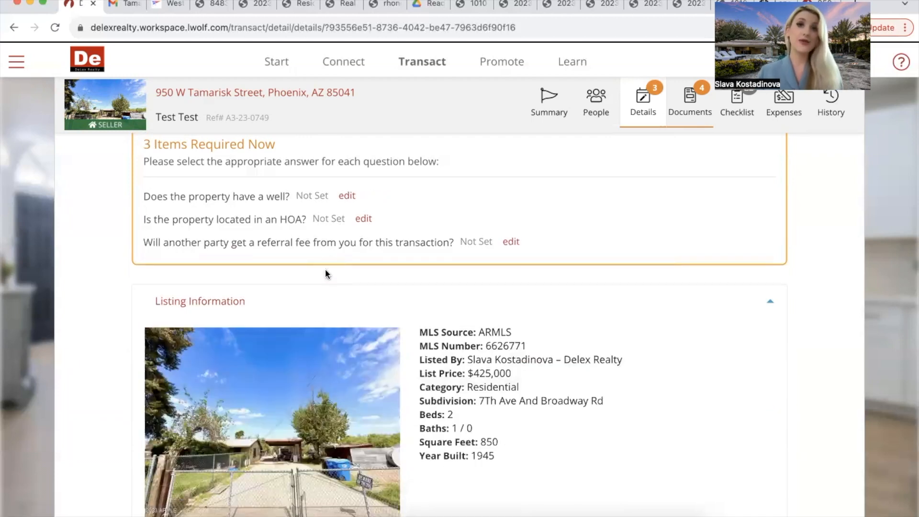
left_click(347, 196)
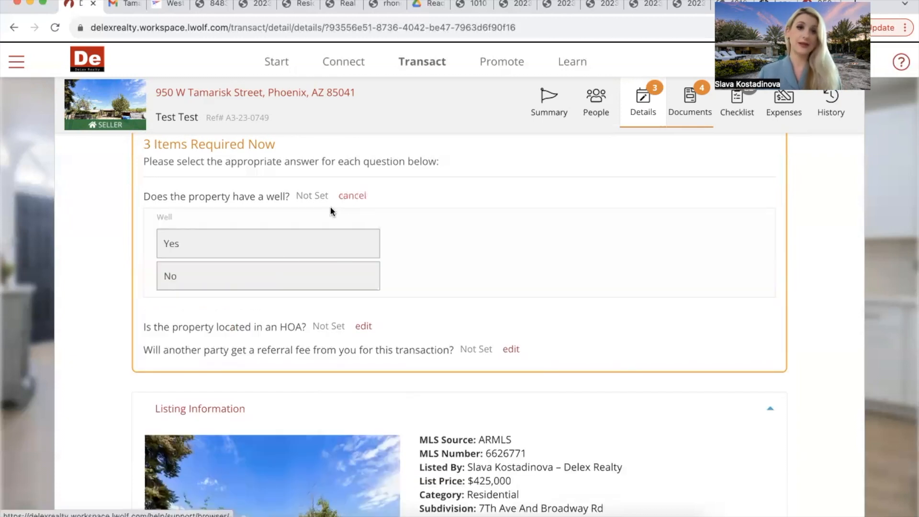
left_click(273, 277)
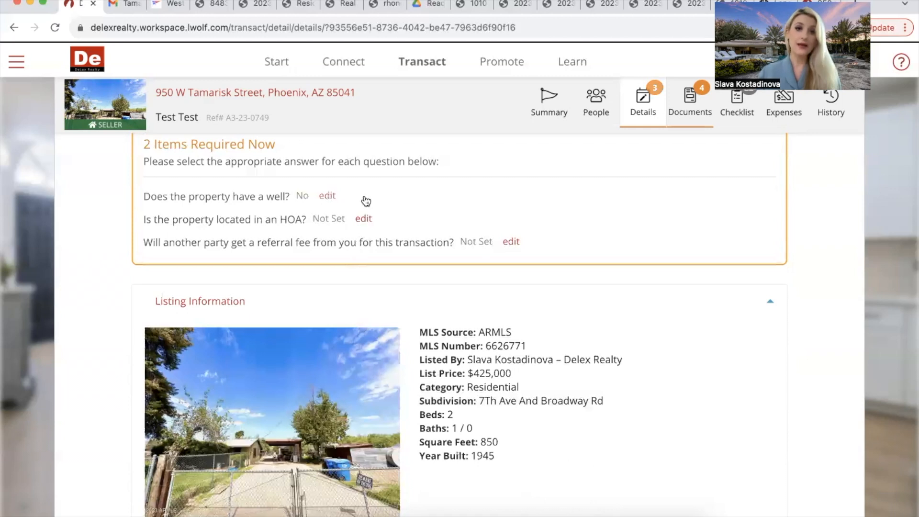
left_click(364, 196)
left_click(282, 283)
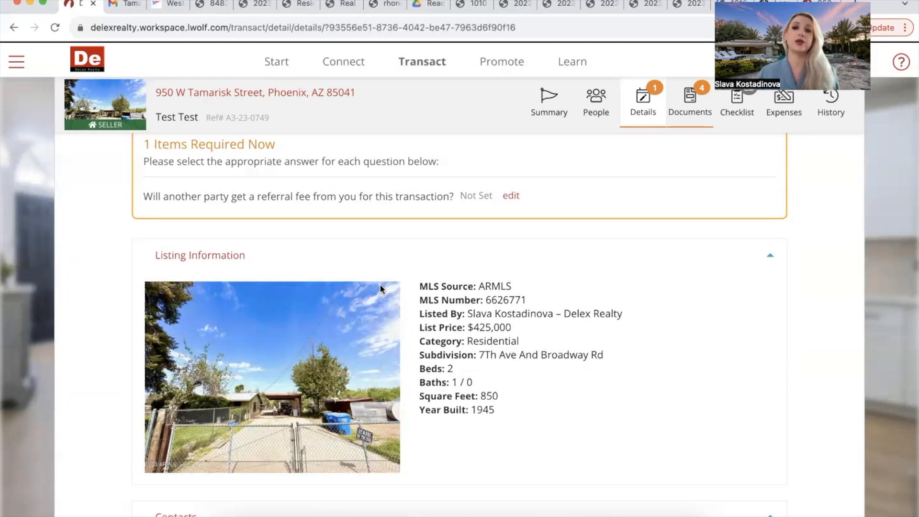
left_click(512, 196)
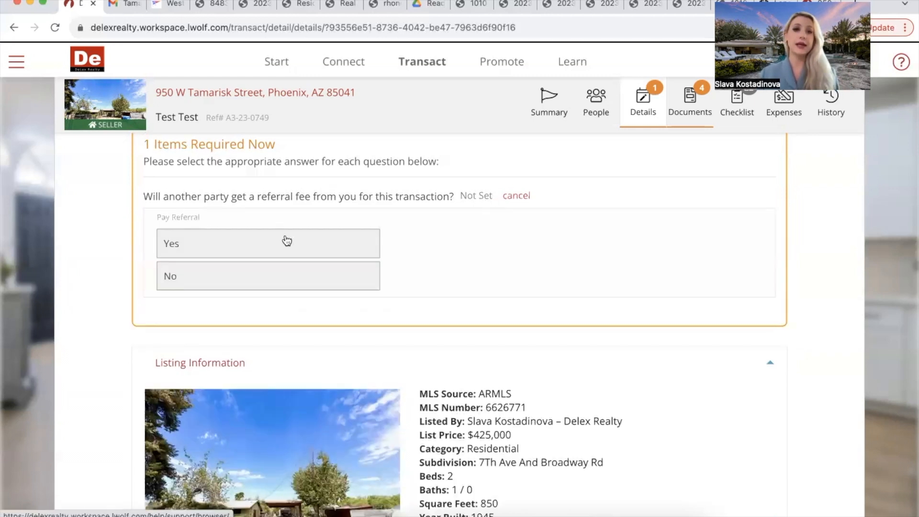
left_click(260, 273)
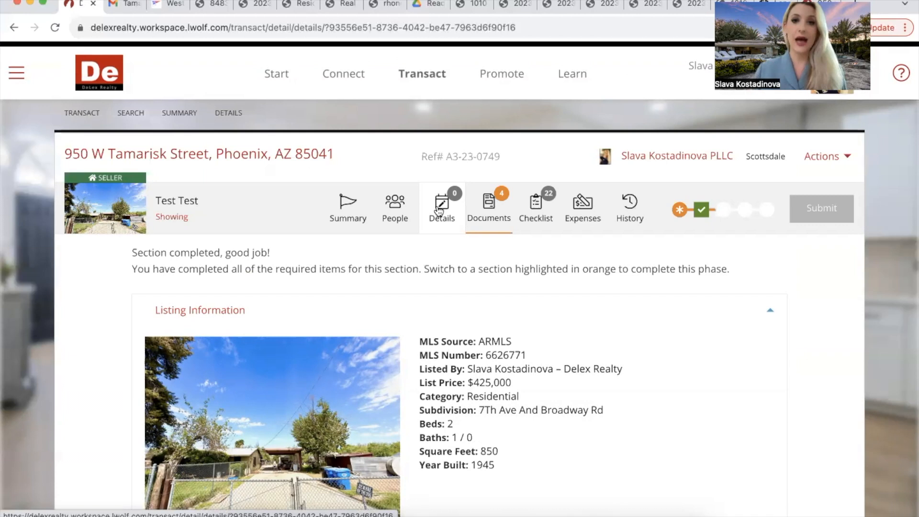
Step: In the transaction's documents list, collapse the Start group and begin attaching a new file
left_click(496, 213)
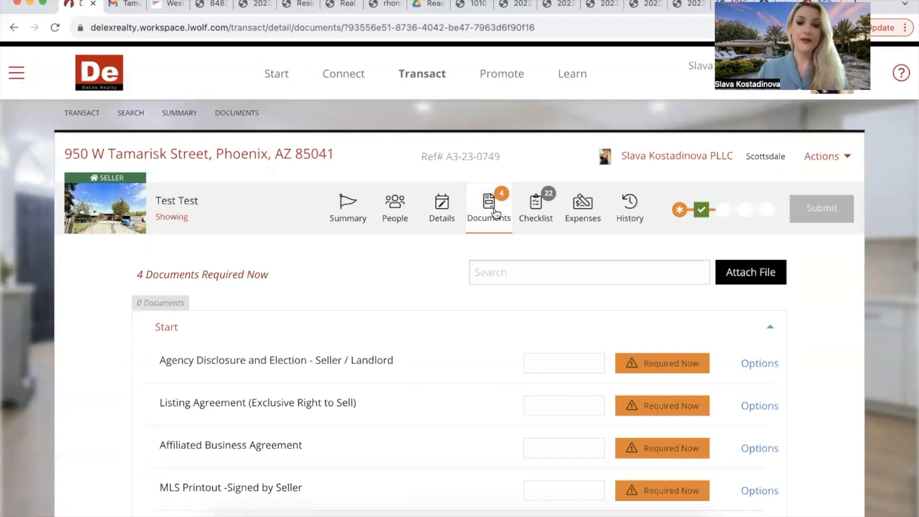
scroll(496, 213, "down", 3)
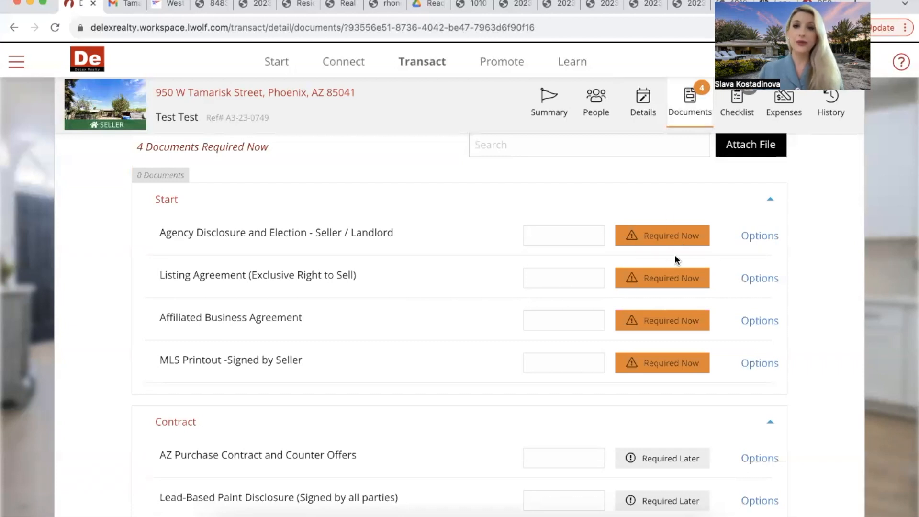
left_click(763, 241)
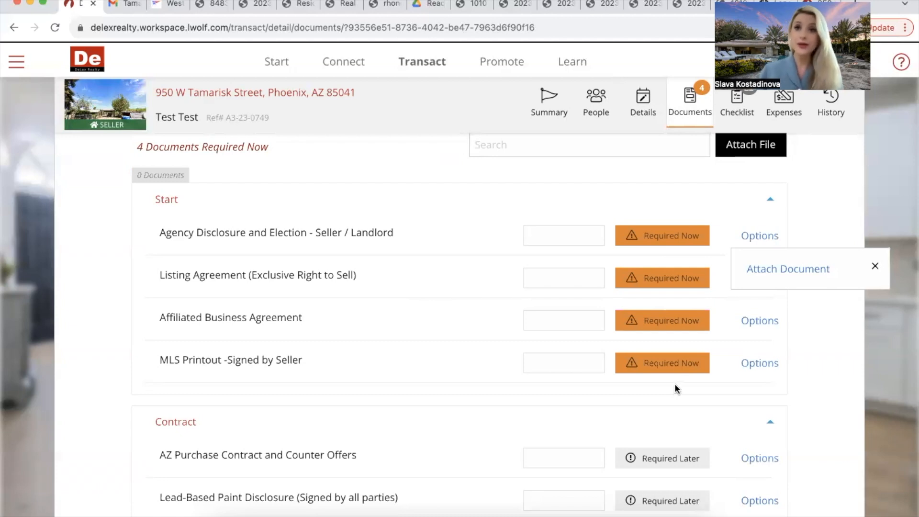
left_click(677, 197)
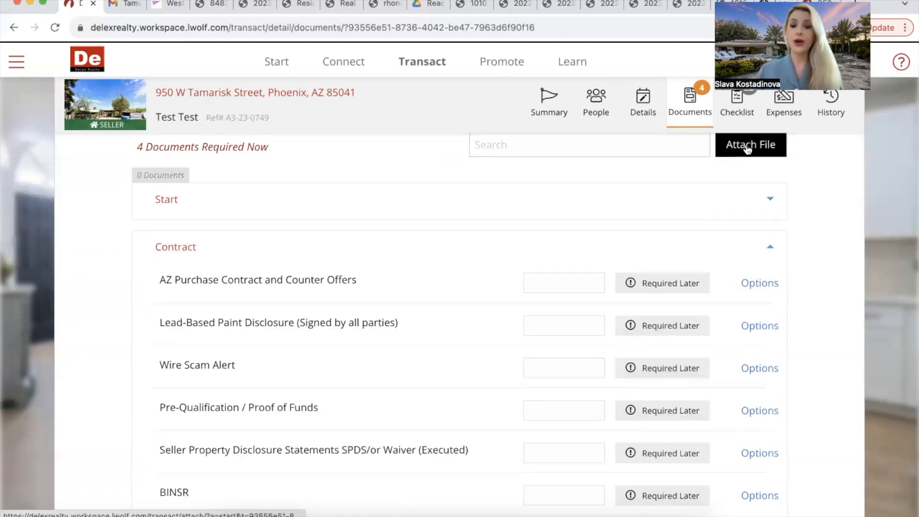
left_click(748, 150)
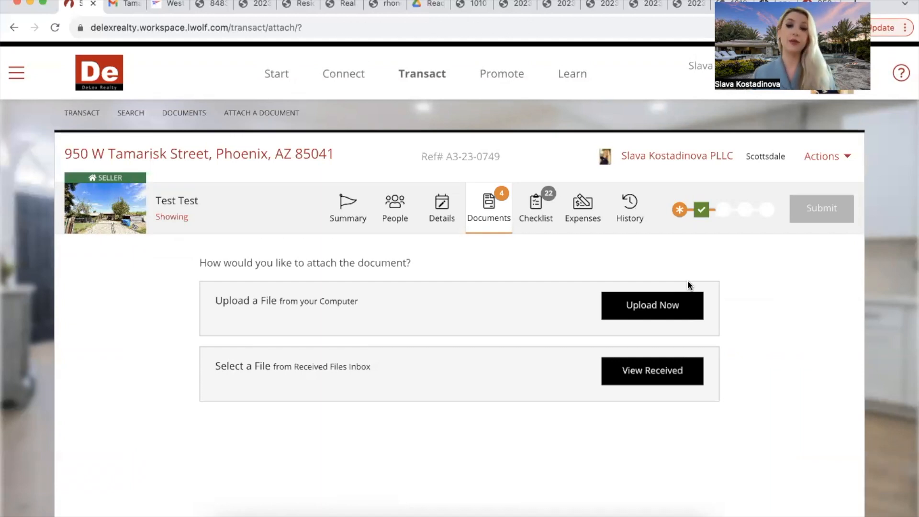
Step: Choose upload from the computer, cancel the file browser, and show the browser's recent downloads
left_click(665, 304)
left_click(261, 330)
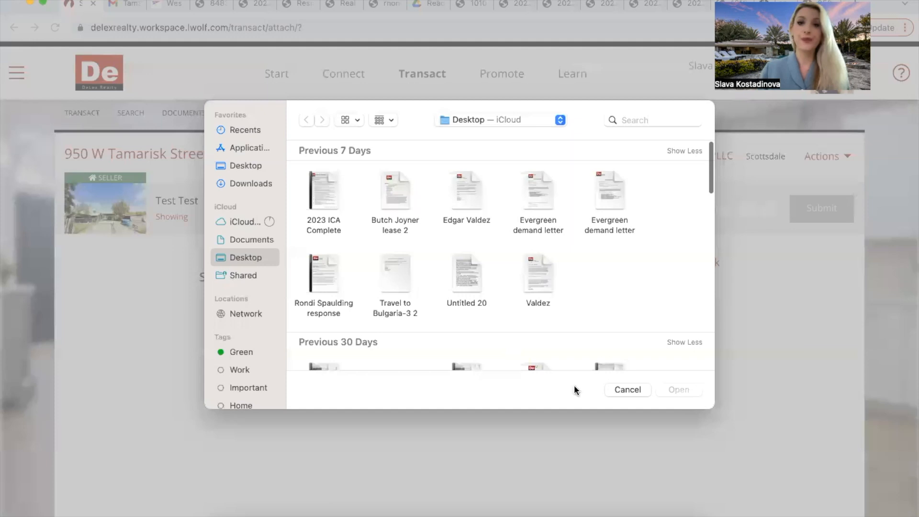
left_click(626, 391)
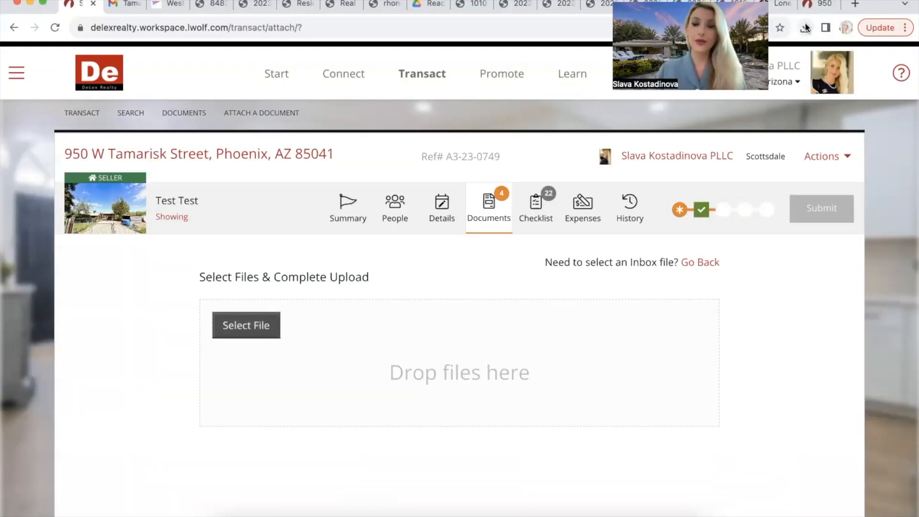
left_click(805, 27)
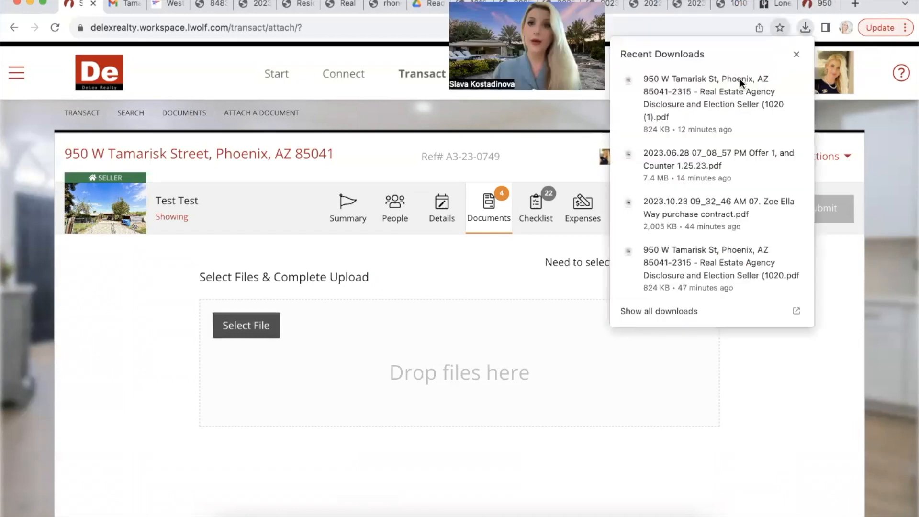
left_click_drag(740, 83, 289, 323)
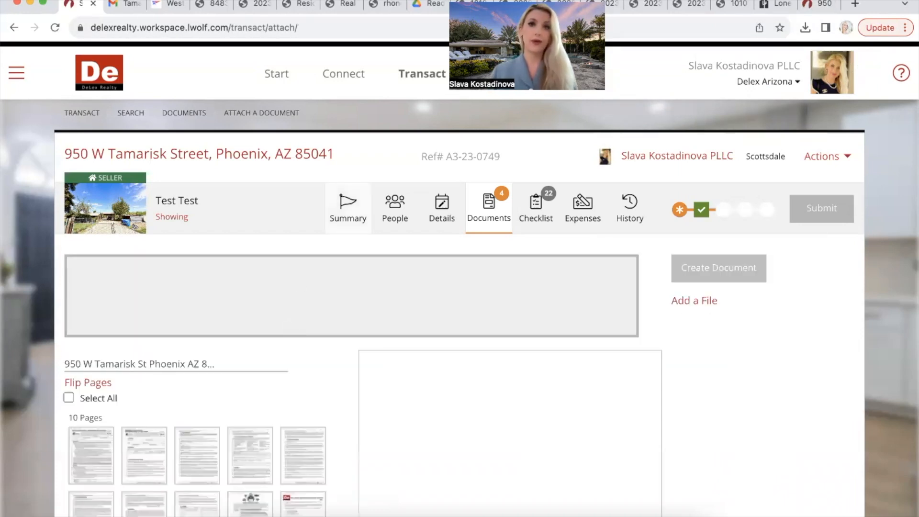
scroll(171, 353, "down", 3)
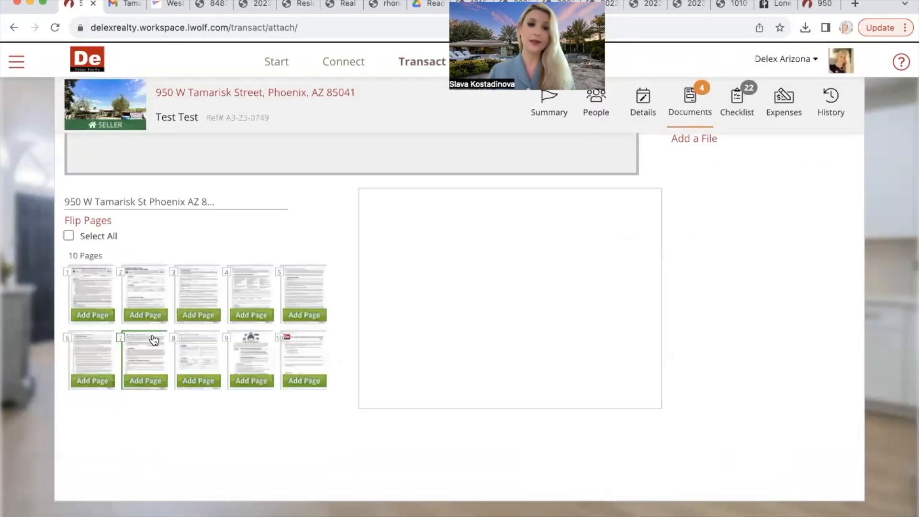
left_click(102, 290)
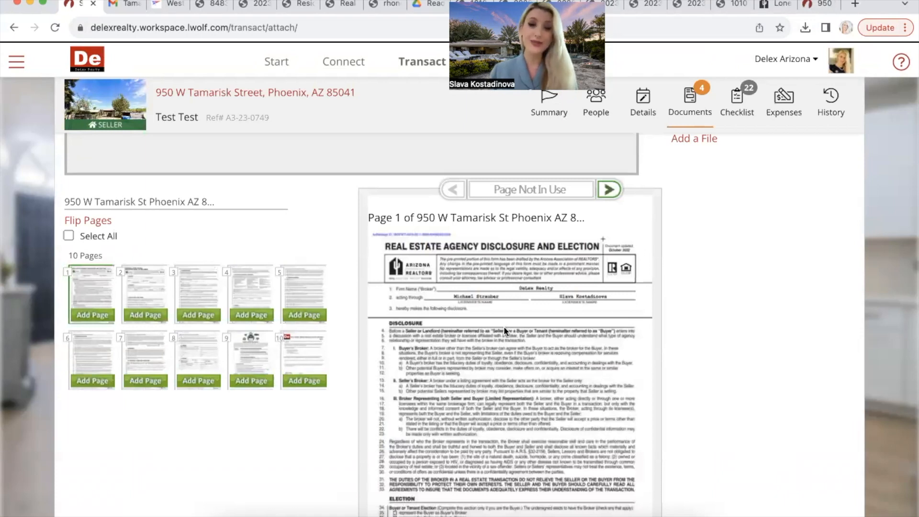
scroll(503, 326, "down", 2)
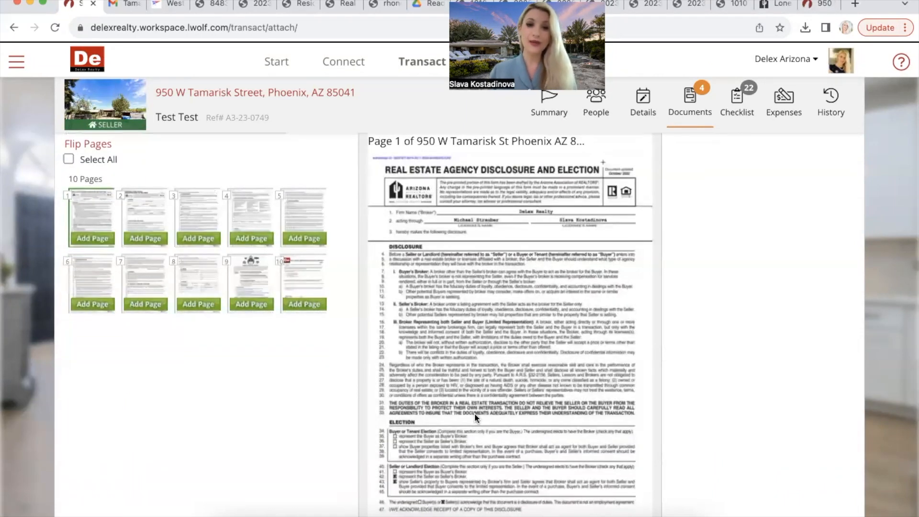
scroll(475, 413, "down", 2)
scroll(475, 413, "up", 2)
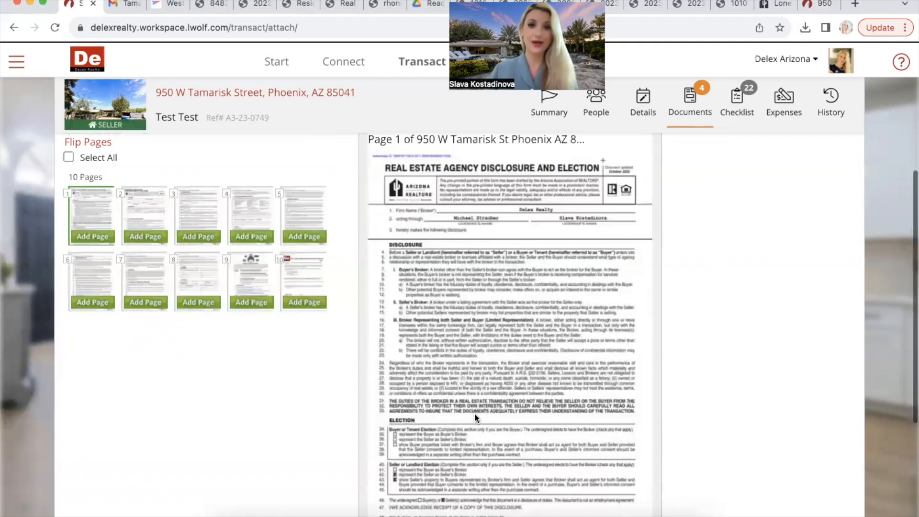
scroll(475, 412, "down", 2)
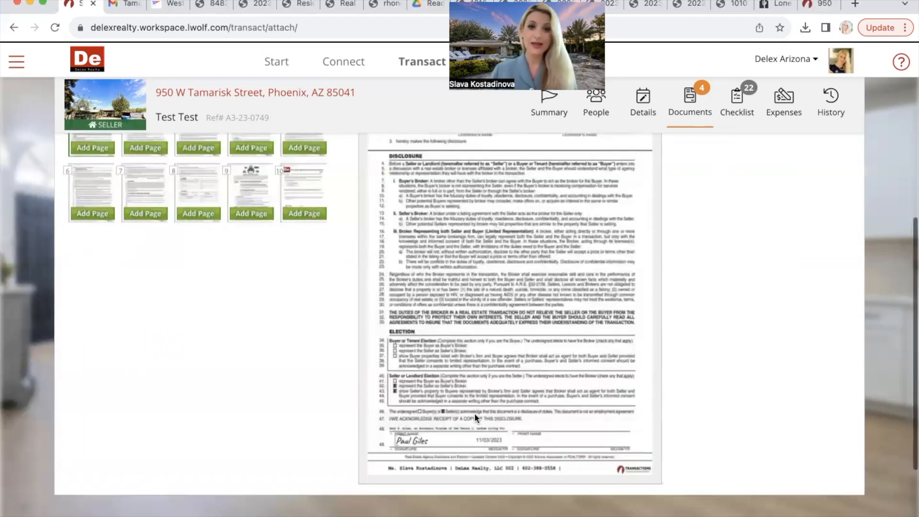
scroll(475, 413, "up", 3)
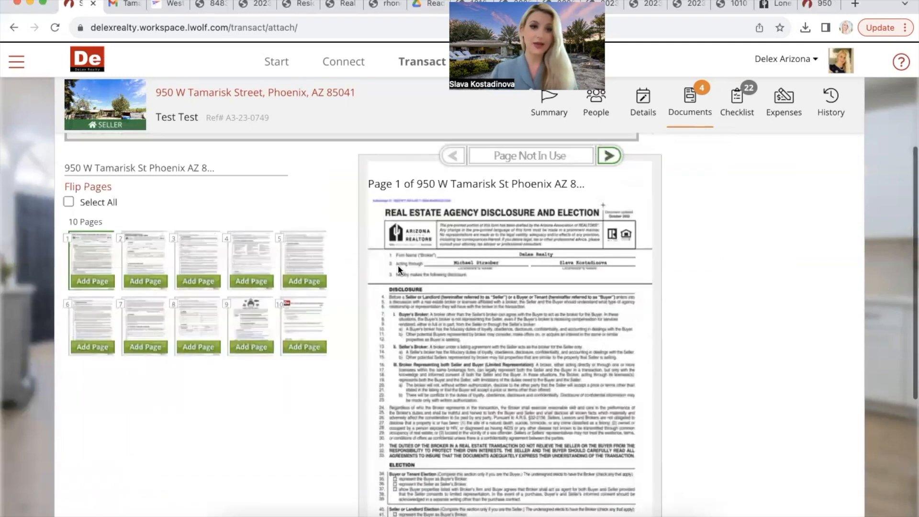
left_click(96, 282)
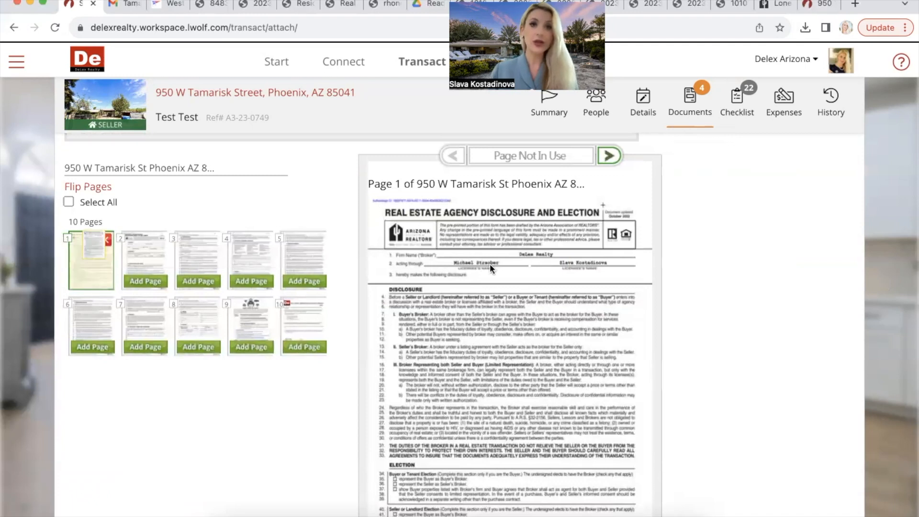
scroll(230, 230, "up", 2)
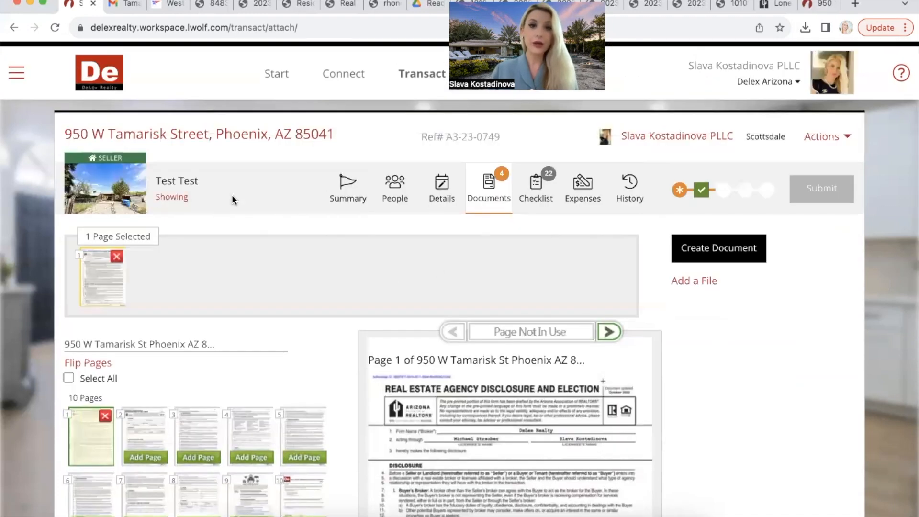
Step: Title page 1 'Agency Disclosure and Election - Seller / Landlord' and save it, ready for another document
left_click(700, 250)
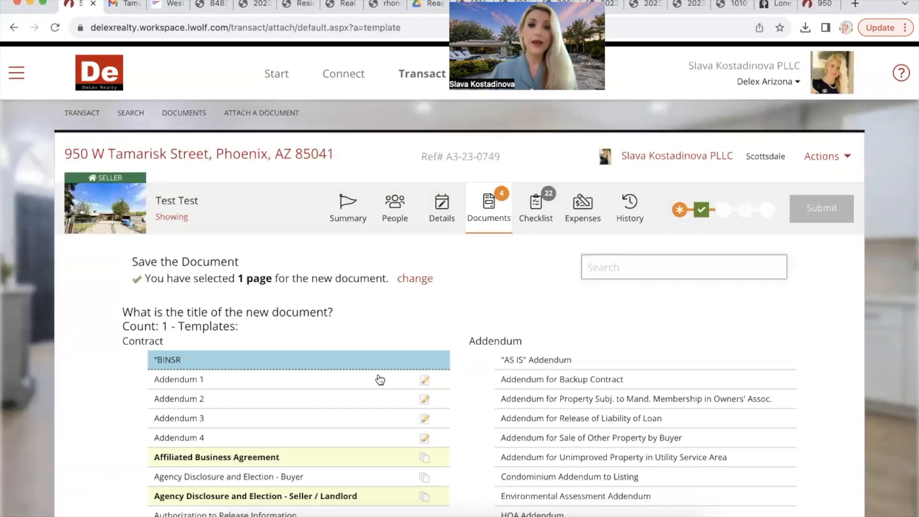
scroll(380, 380, "down", 3)
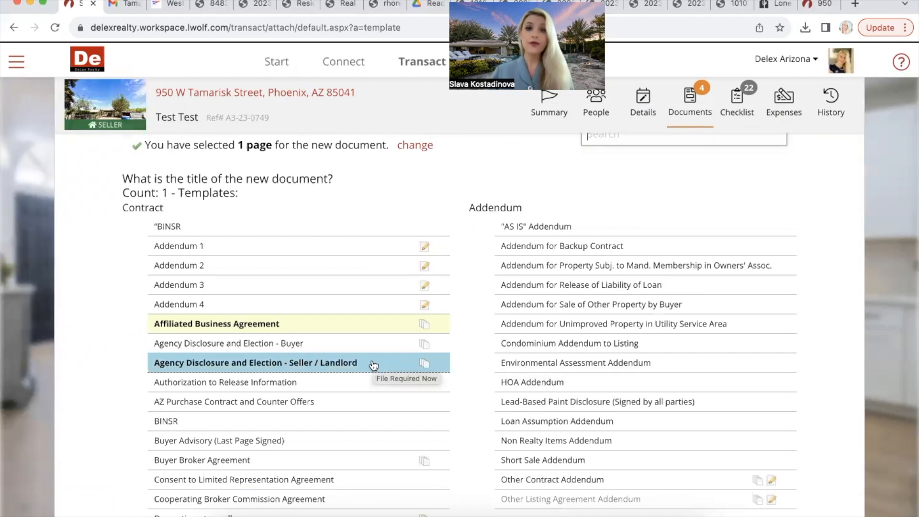
scroll(373, 366, "up", 1)
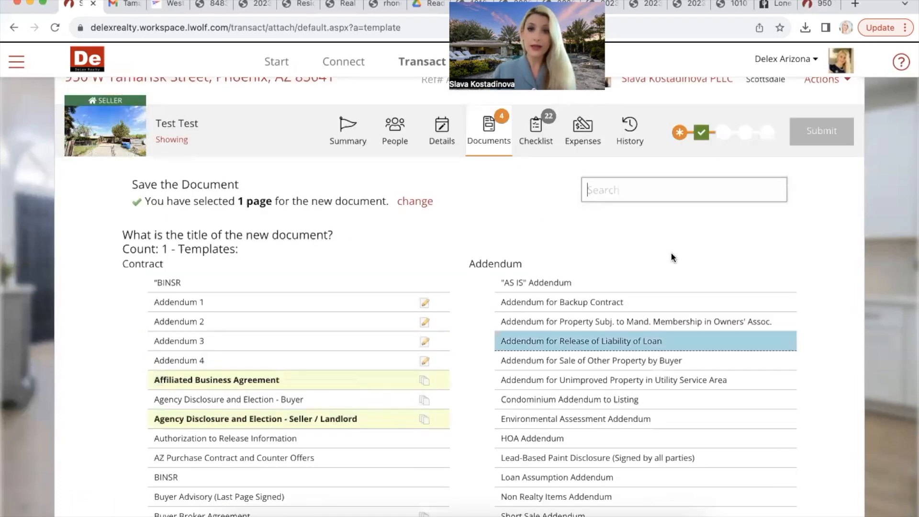
type("a")
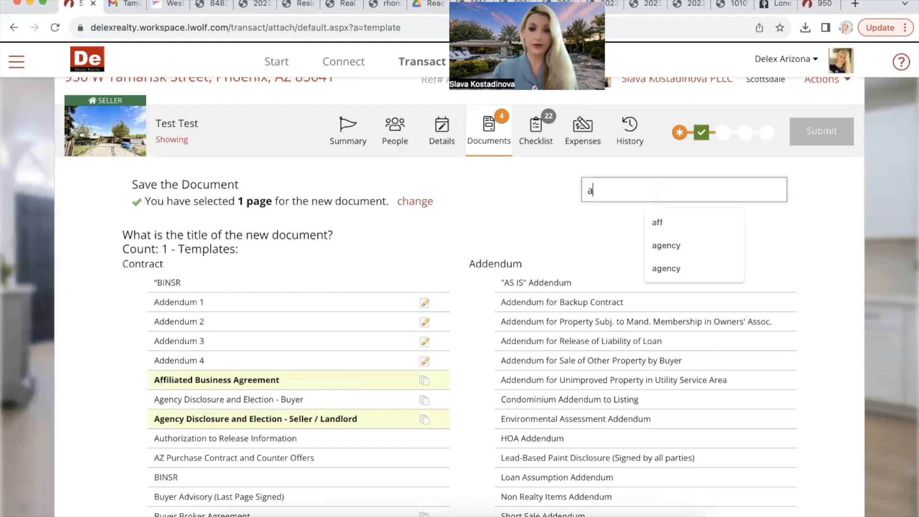
type("gen")
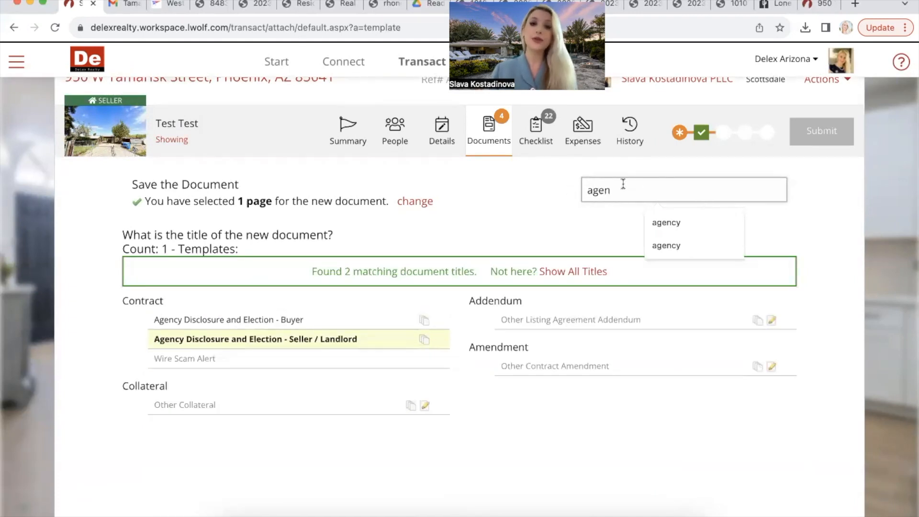
left_click(357, 340)
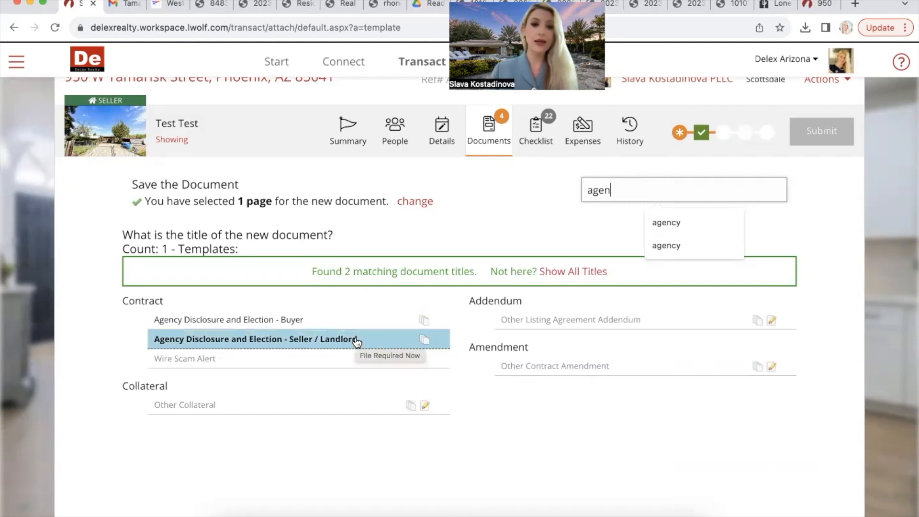
left_click(355, 338)
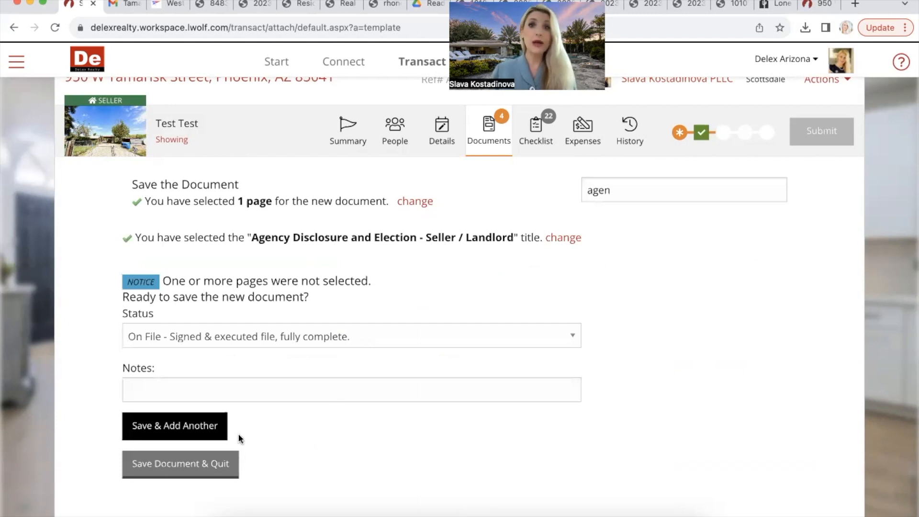
left_click(206, 468)
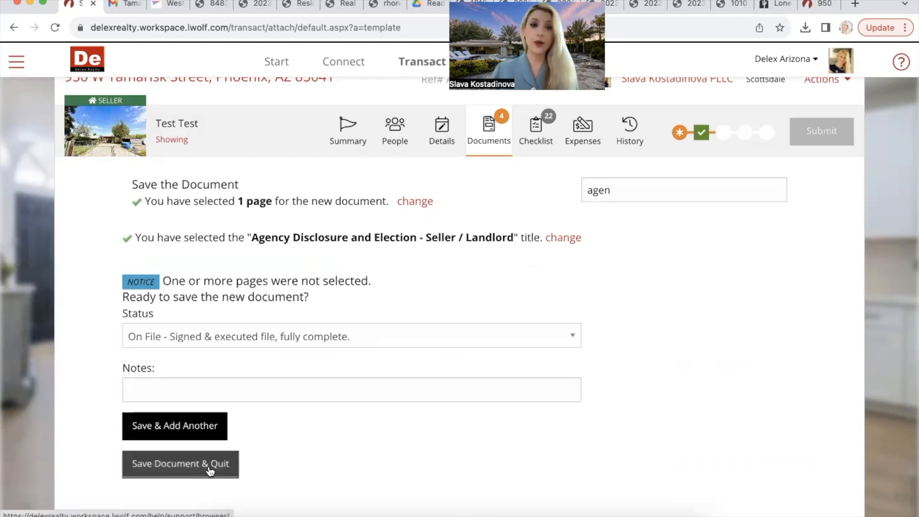
left_click(178, 428)
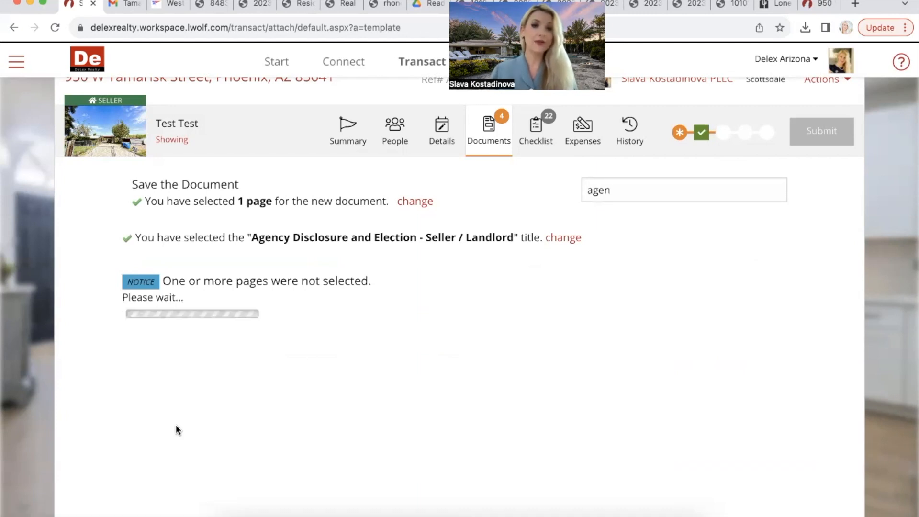
scroll(176, 424, "down", 3)
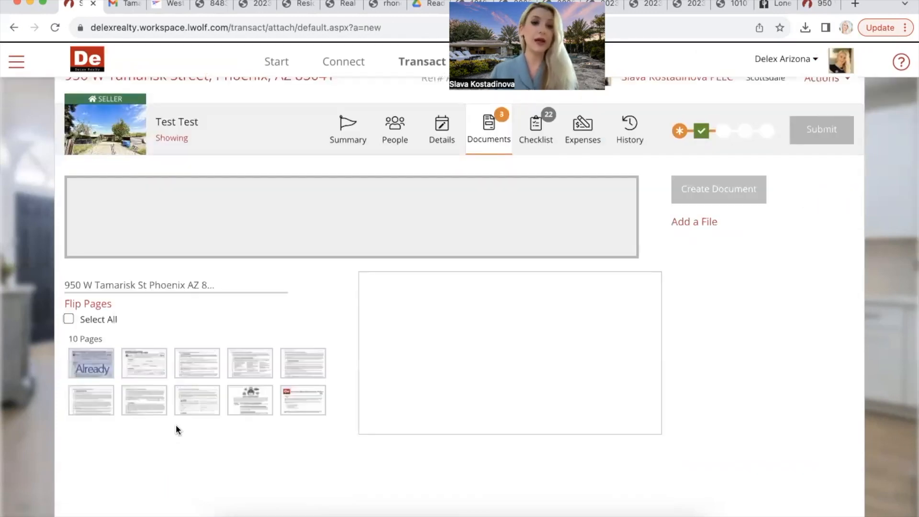
Step: Add pages 2 through 8 of the uploaded file to a new document
left_click(136, 338)
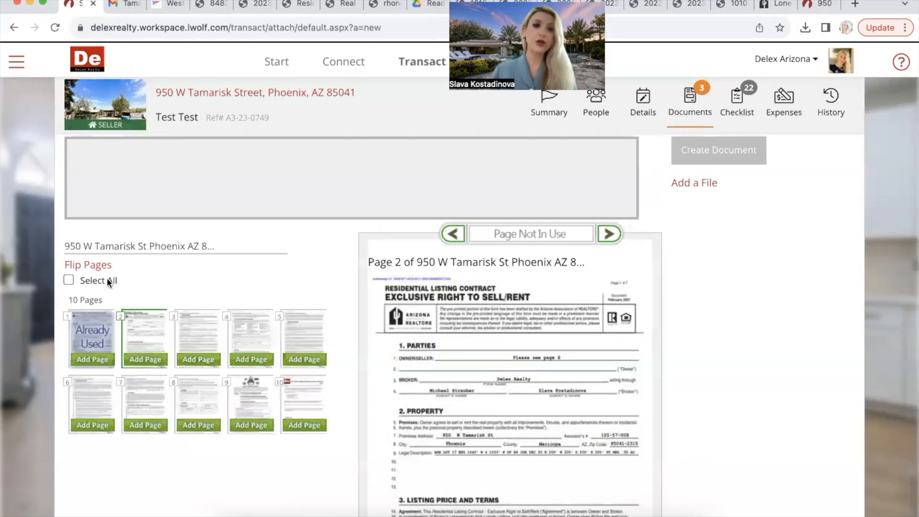
left_click(68, 280)
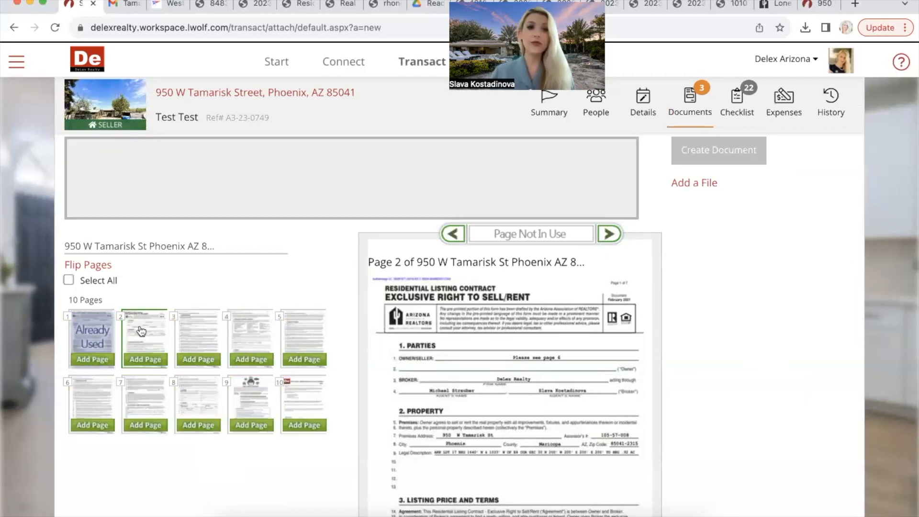
mouse_move(141, 331)
left_mouse_down()
mouse_move(194, 338)
mouse_move(153, 331)
left_mouse_up()
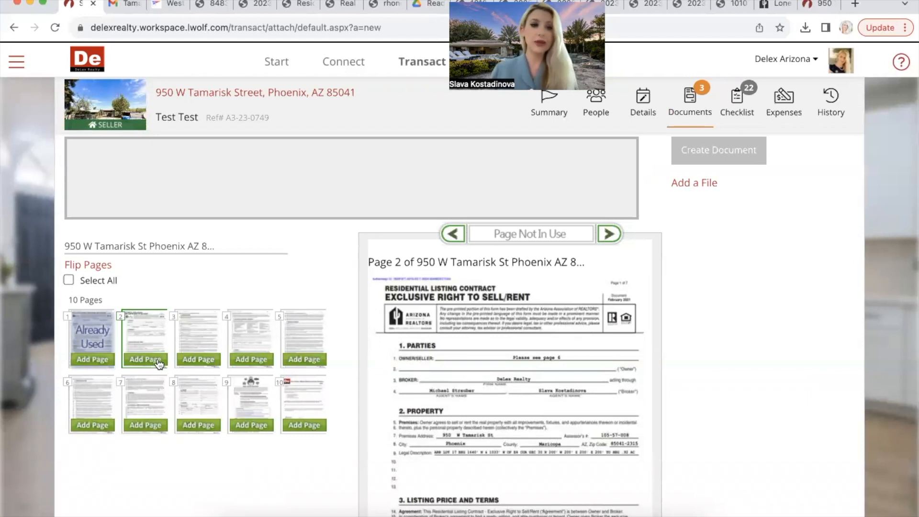
left_click(159, 364)
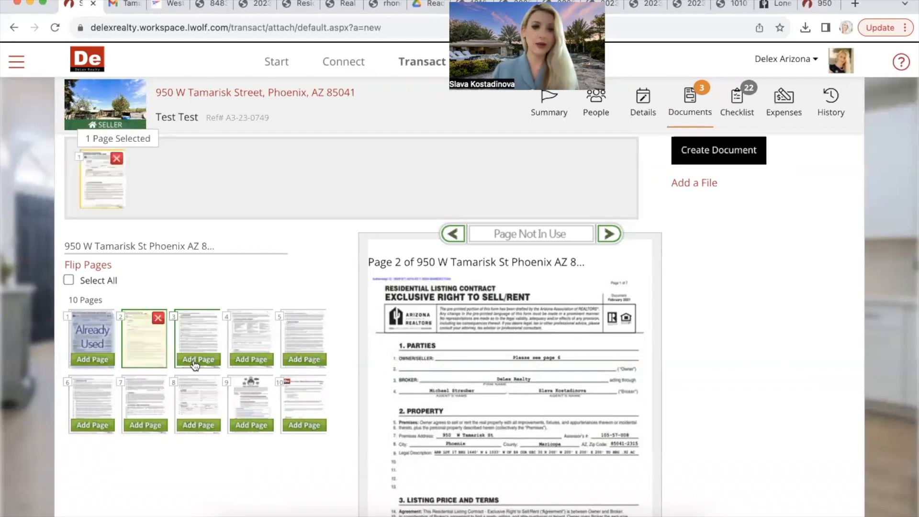
left_click(196, 363)
left_click(239, 365)
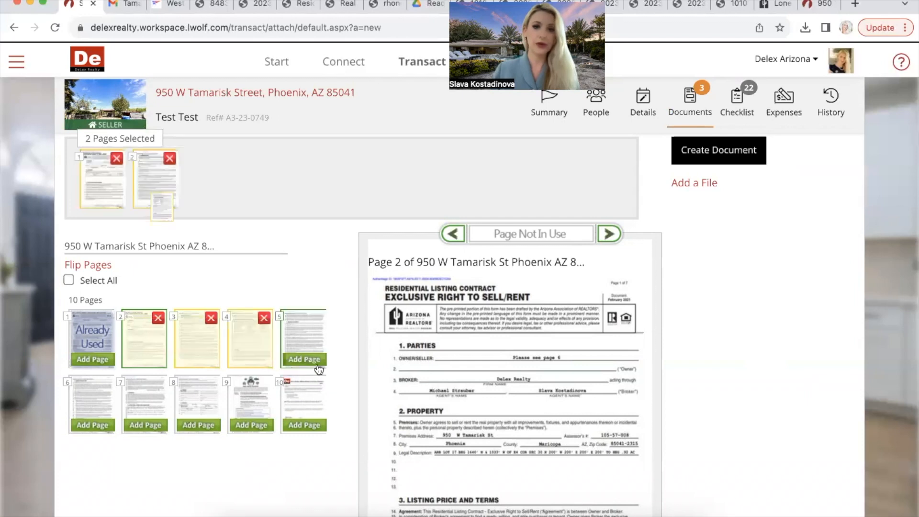
left_click(304, 359)
left_click(96, 427)
left_click(140, 428)
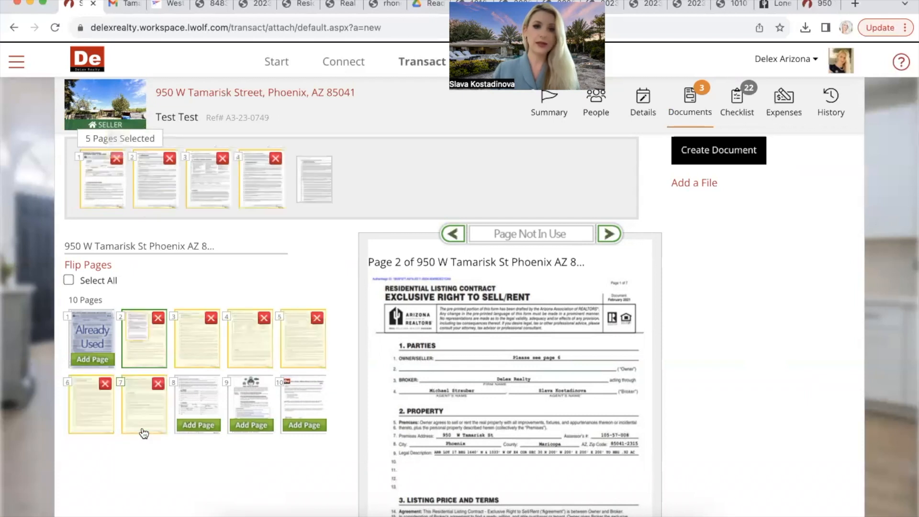
left_click(188, 426)
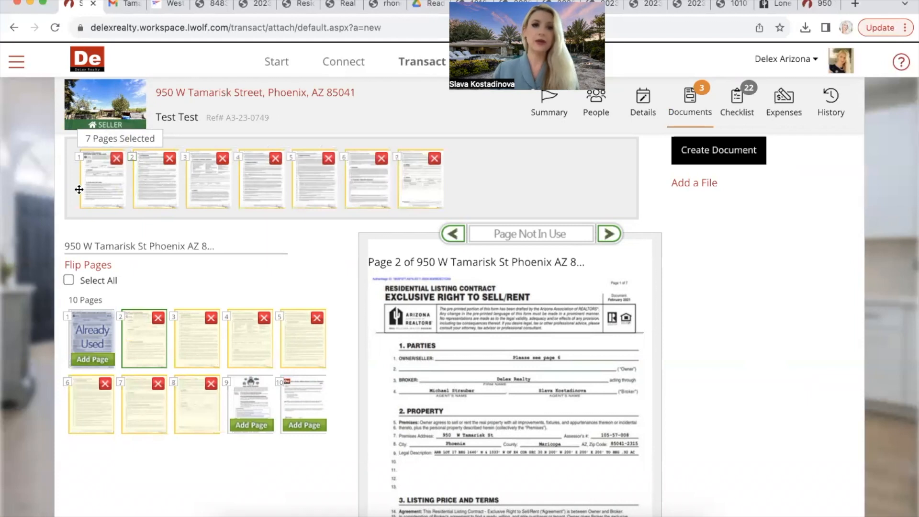
Step: Reorder the first two pages of the new document and check its last page
left_click_drag(79, 190, 73, 182)
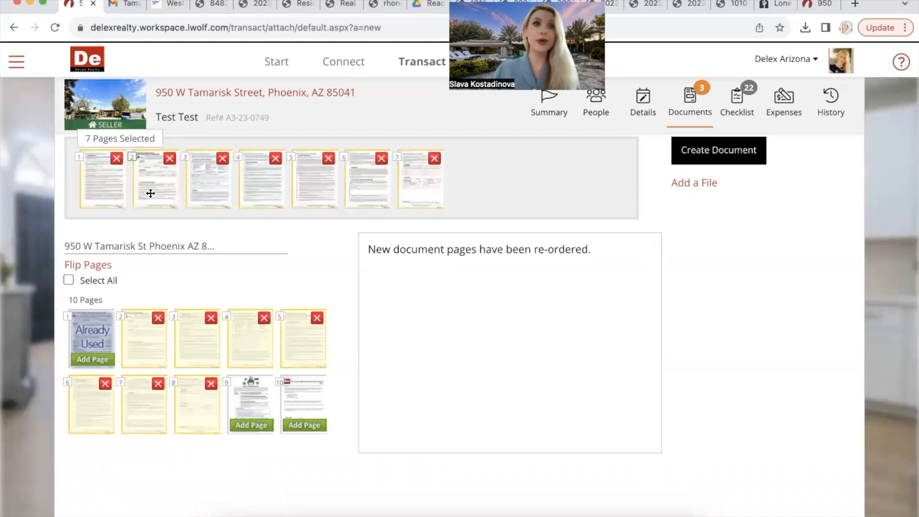
left_click_drag(150, 193, 77, 180)
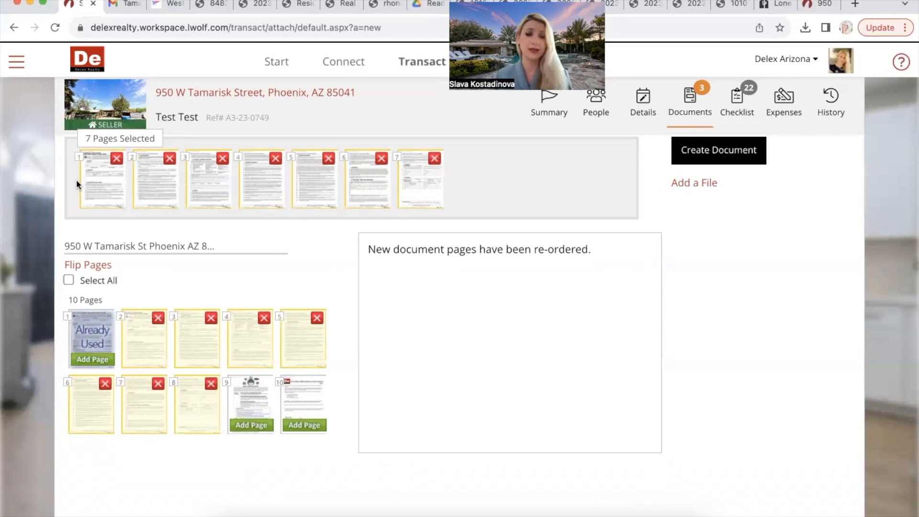
left_click(421, 170)
scroll(447, 372, "down", 3)
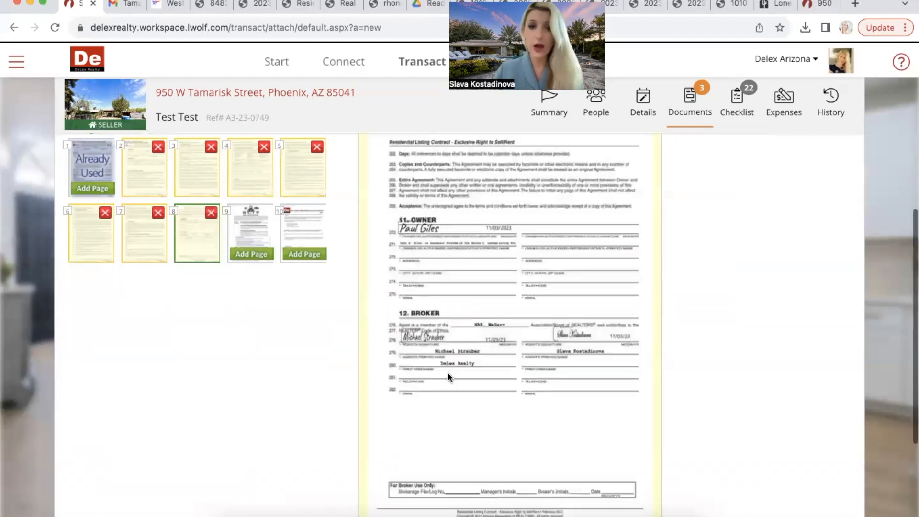
scroll(447, 371, "up", 4)
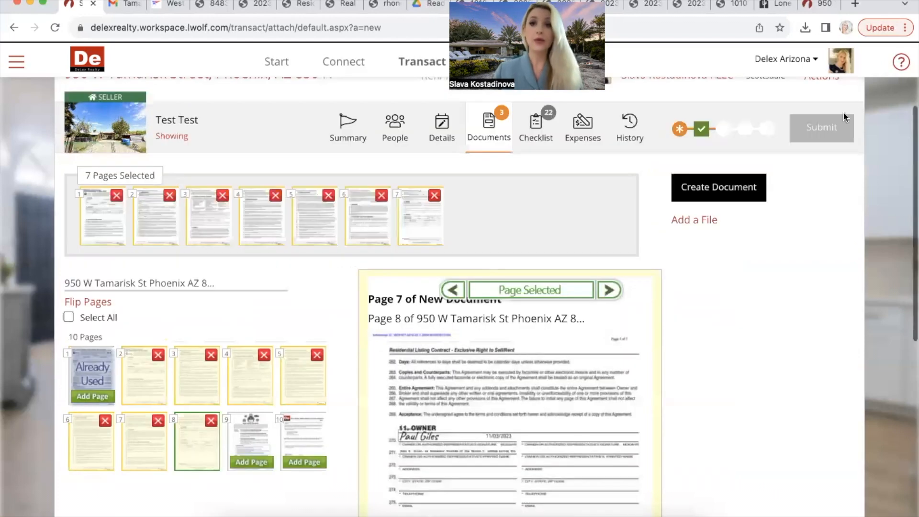
Step: Save the seven pages as 'Listing Agreement (Exclusive Right to Sell)' and start another document
left_click(728, 185)
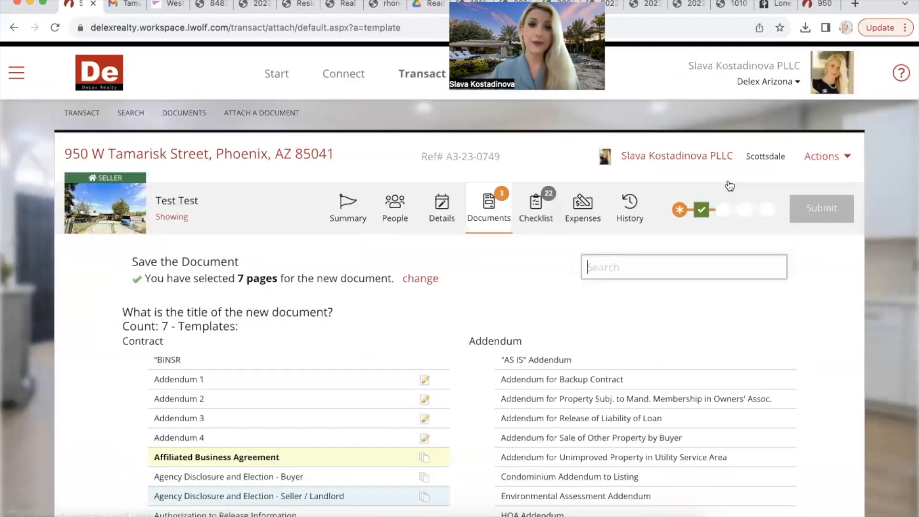
scroll(255, 416, "down", 3)
scroll(255, 416, "down", 7)
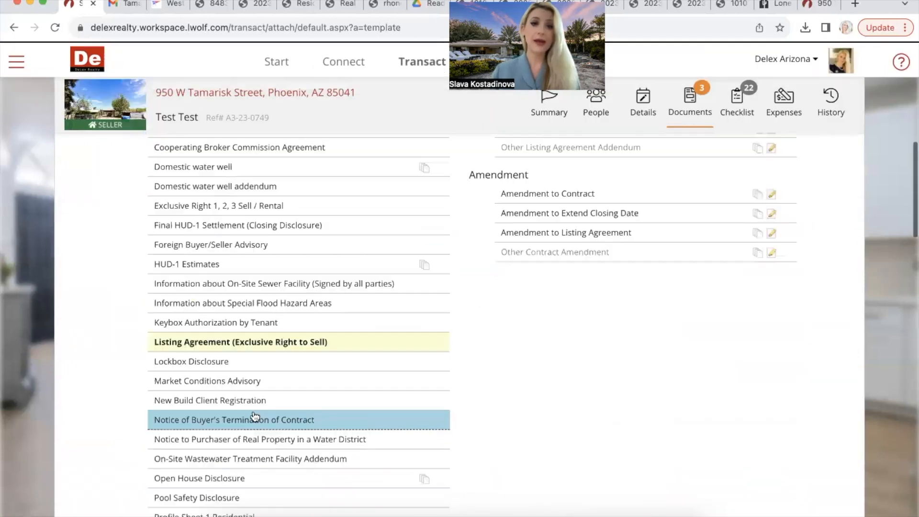
left_click(283, 344)
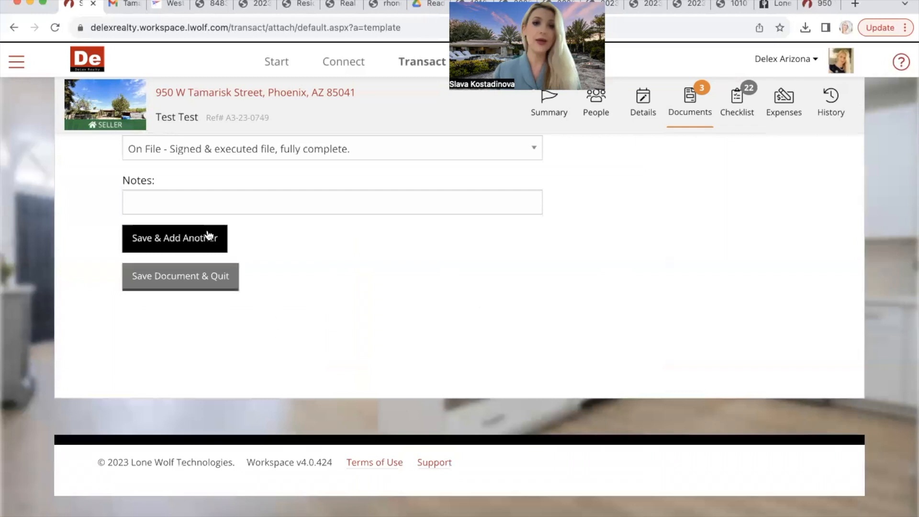
left_click(211, 239)
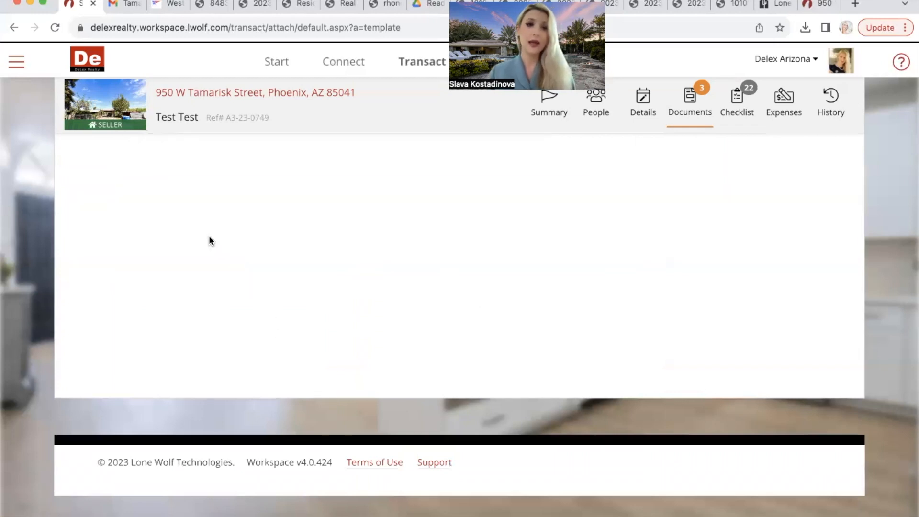
scroll(209, 236, "down", 4)
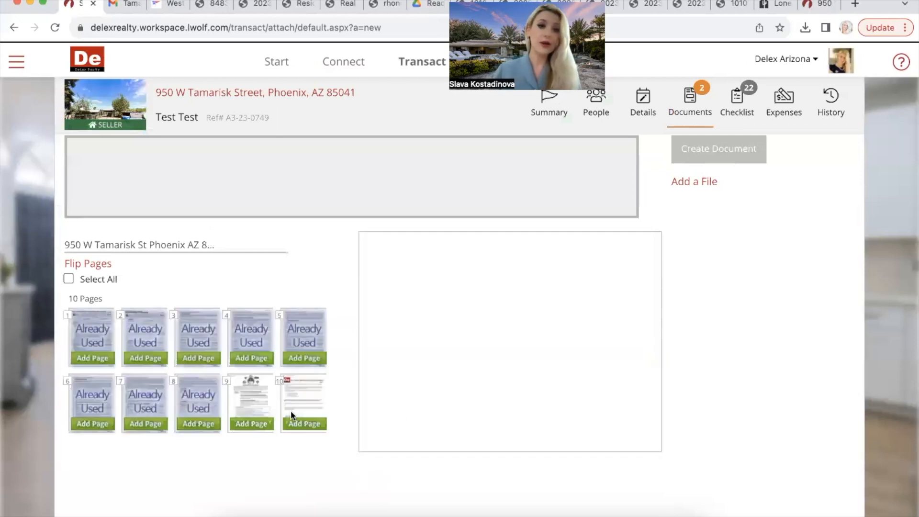
Step: Create a new document from page 9, the wire fraud advisory
left_click(249, 399)
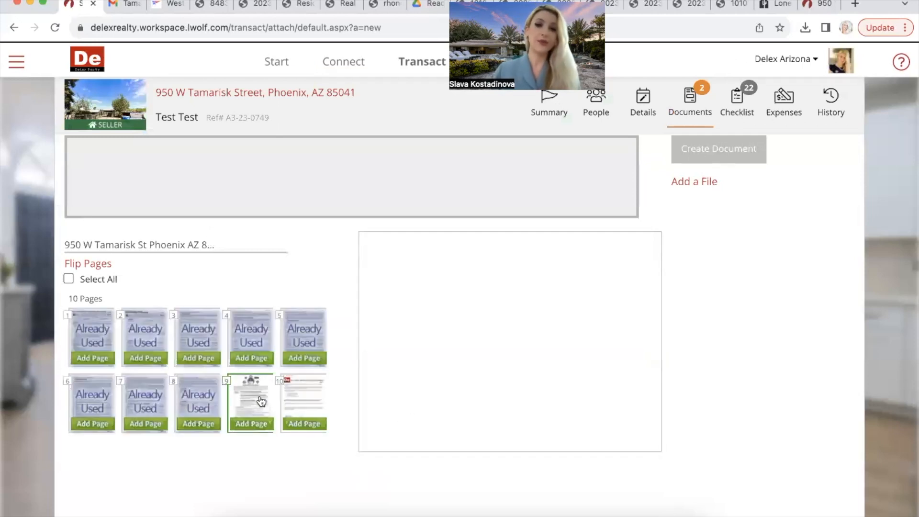
scroll(506, 388, "down", 2)
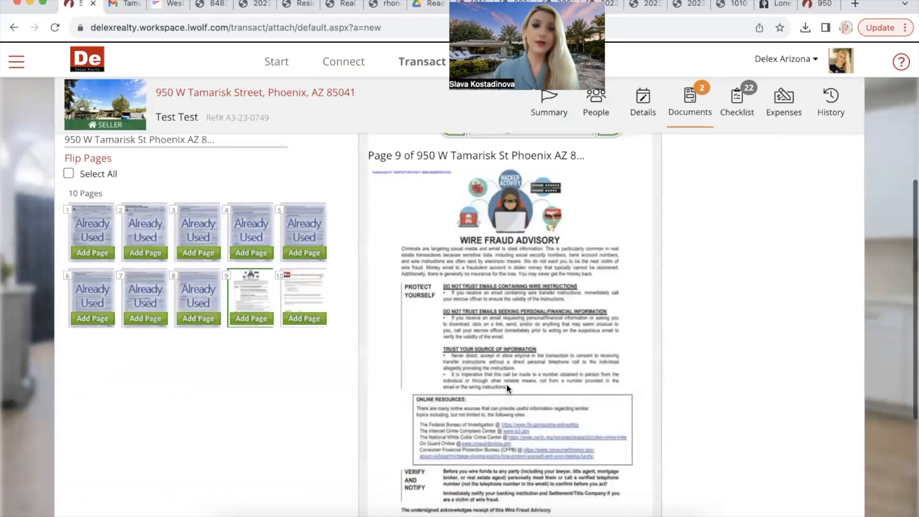
left_click(255, 324)
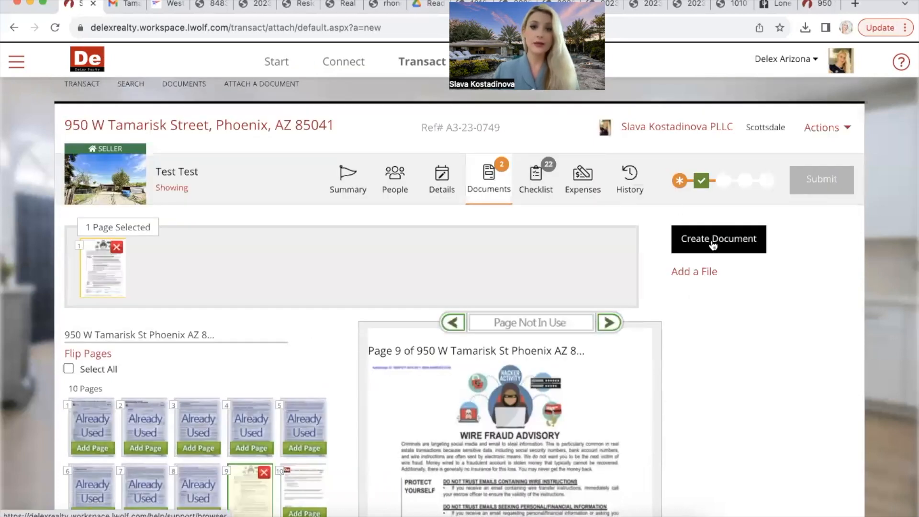
left_click(706, 244)
Step: Title it 'Wire Scam Alert' via a 'wire' search and save, starting another document
scroll(515, 450, "down", 10)
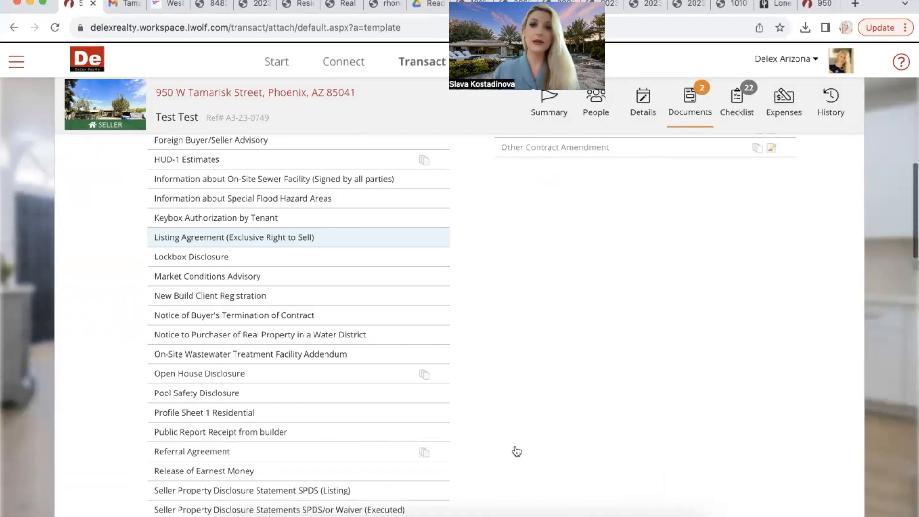
scroll(614, 246, "up", 10)
type("wi")
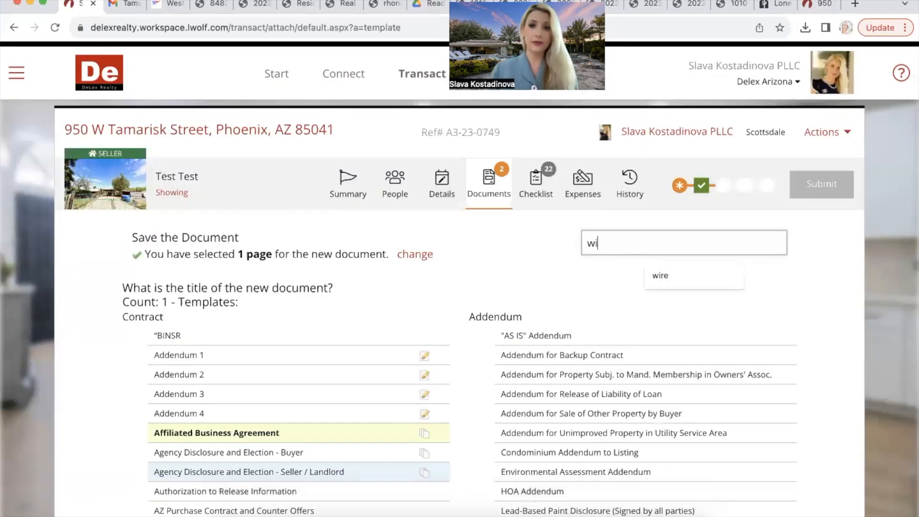
type("re")
left_click(220, 373)
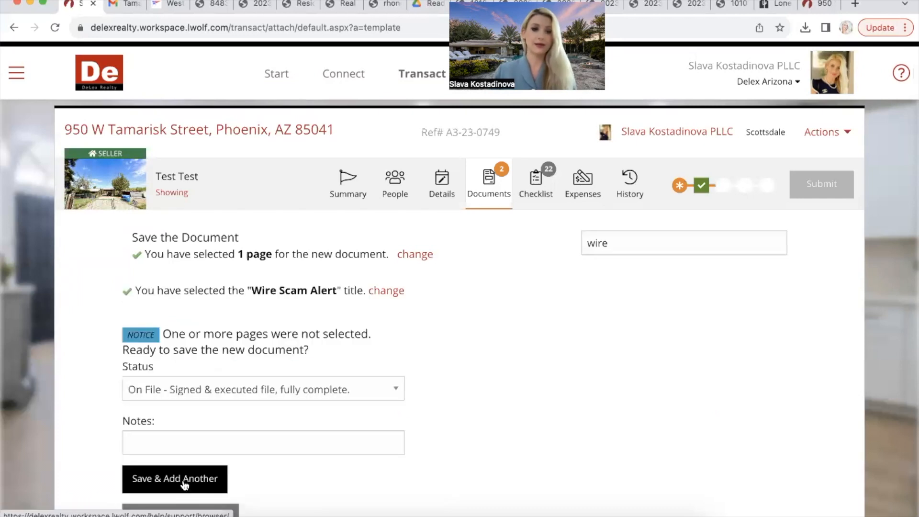
left_click(185, 480)
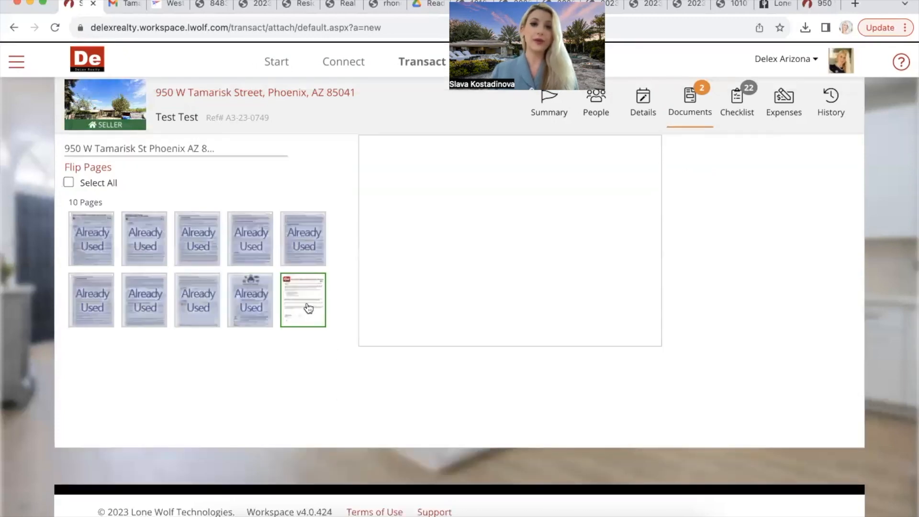
Step: Make page 10 a one-page document titled Affiliated Business Agreement
left_click(307, 331)
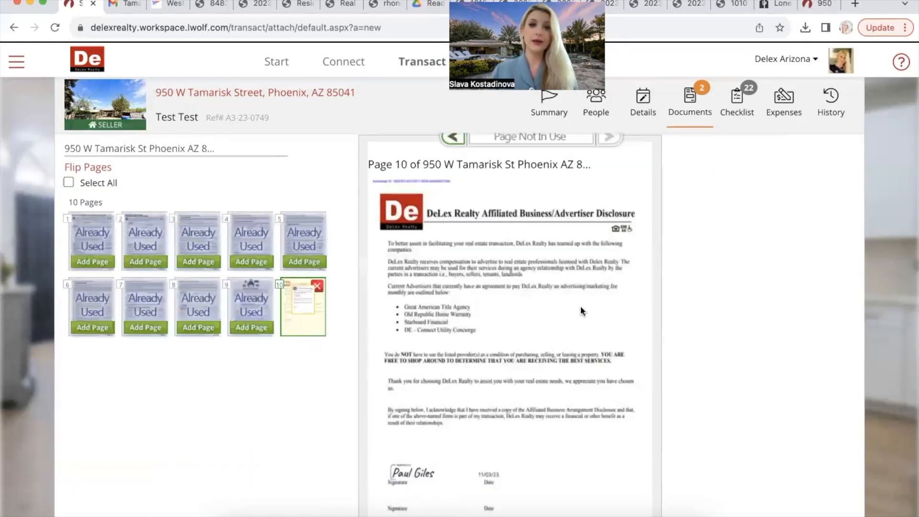
scroll(743, 212, "up", 3)
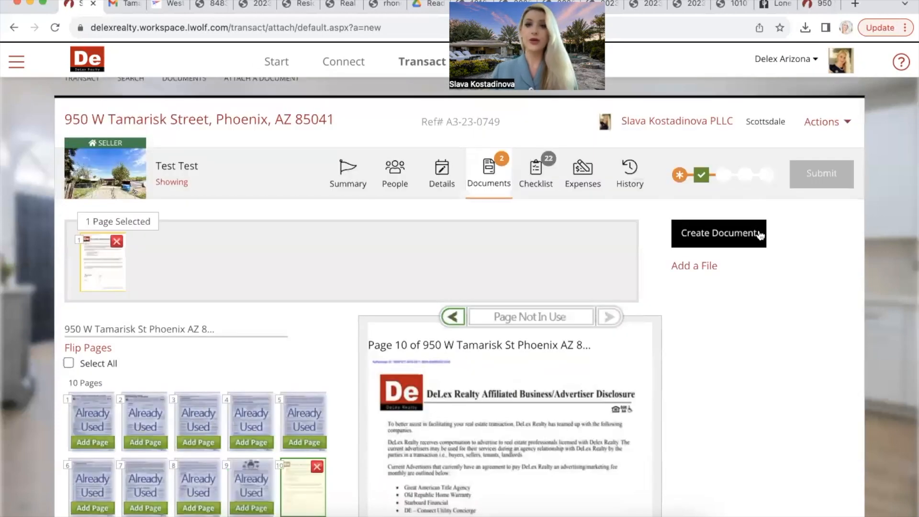
left_click(761, 234)
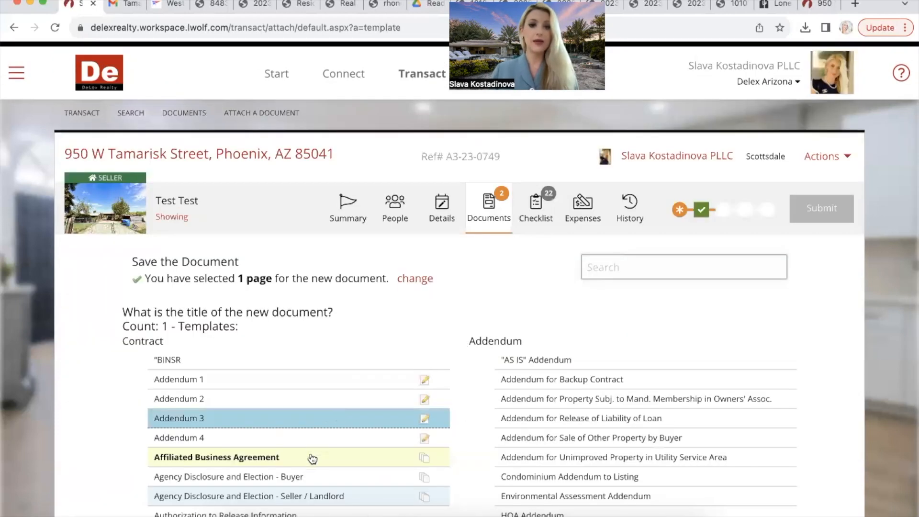
left_click(312, 459)
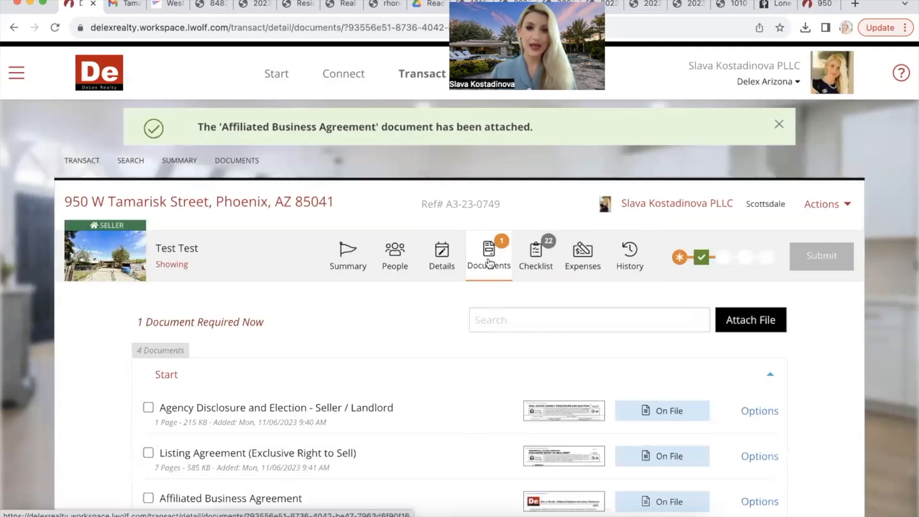
left_click(489, 262)
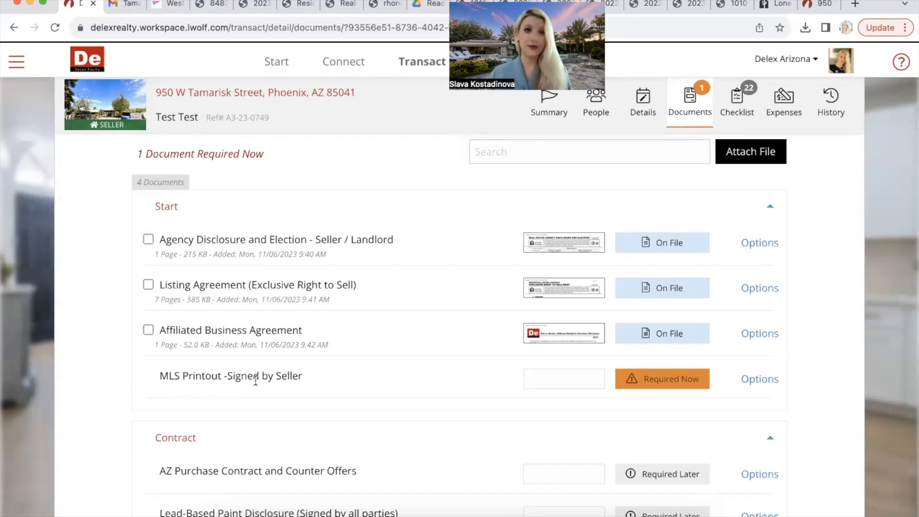
left_click(762, 381)
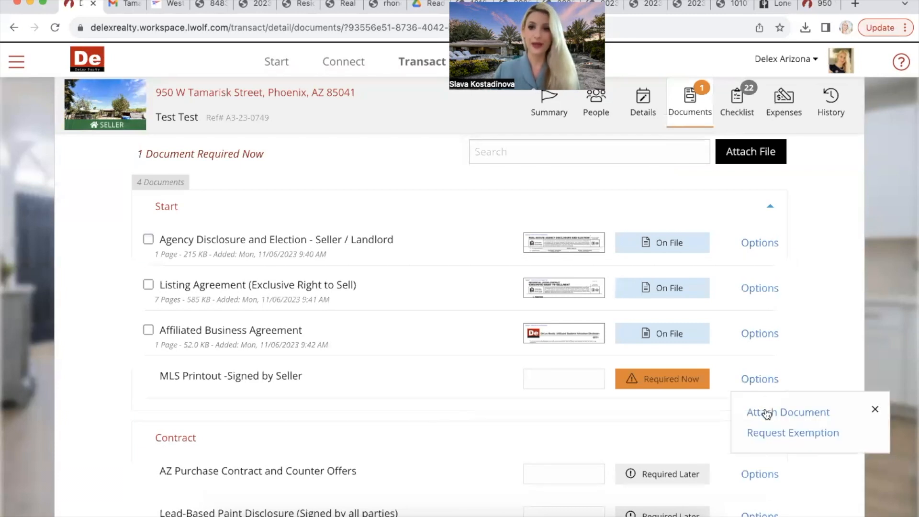
left_click(767, 413)
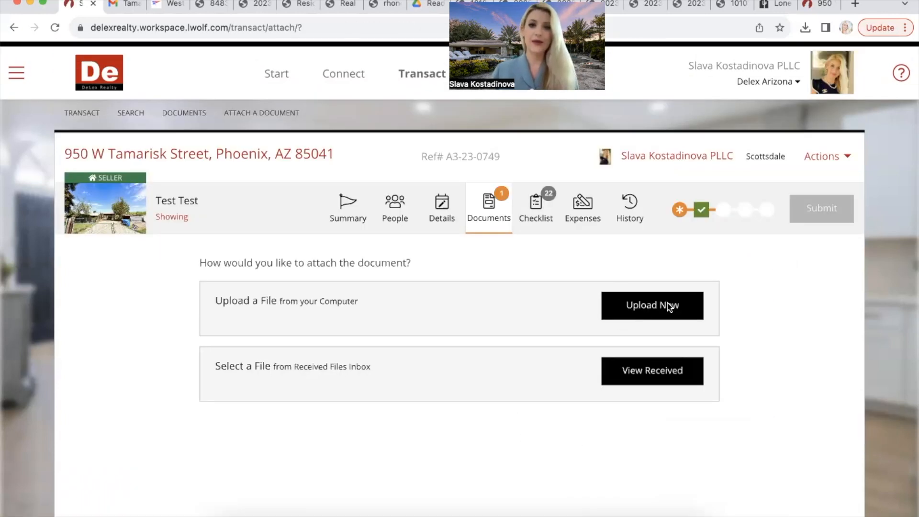
left_click(669, 306)
left_click(256, 326)
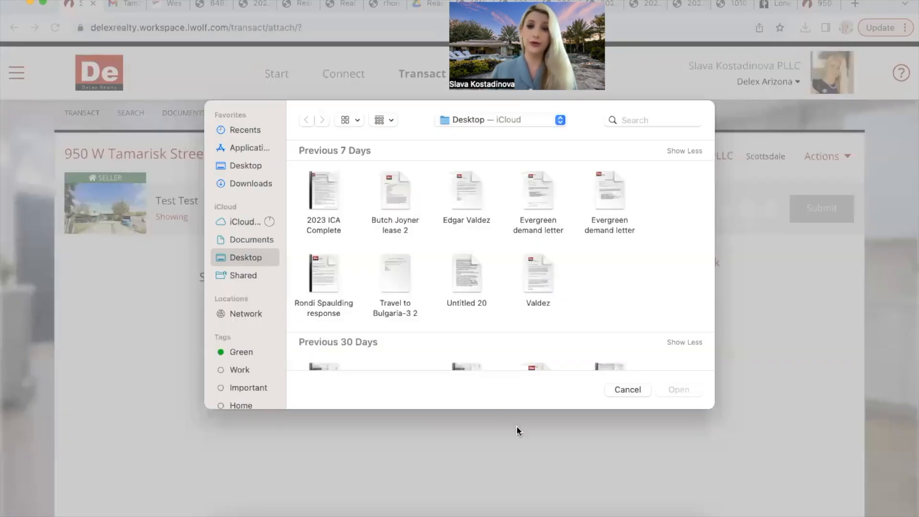
left_click(628, 390)
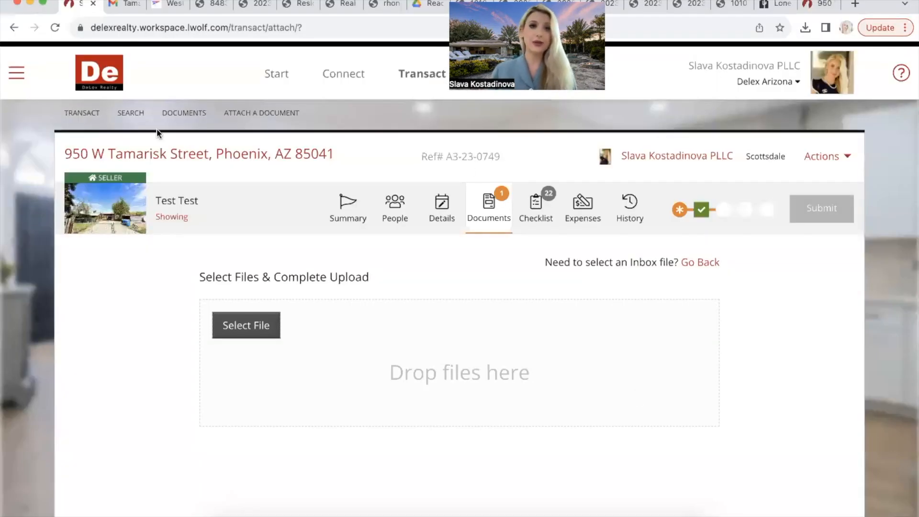
left_click(482, 207)
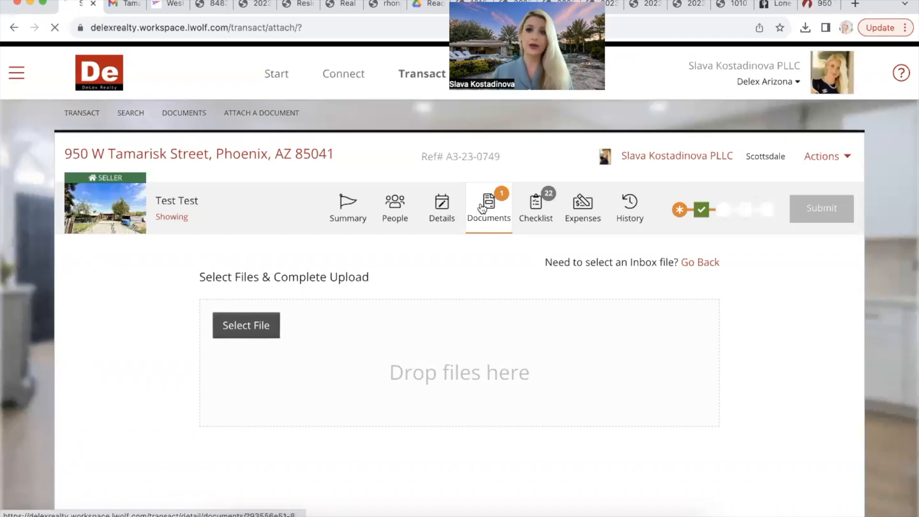
scroll(766, 429, "down", 2)
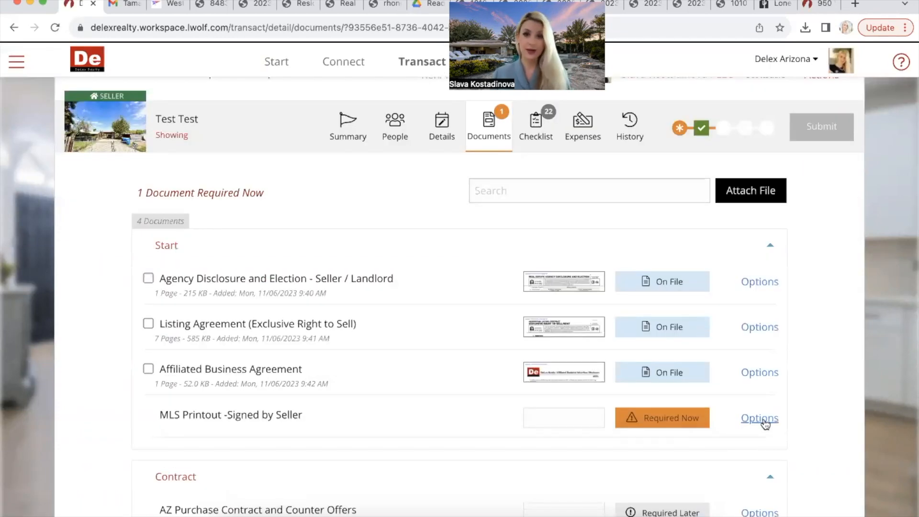
Step: Request an exemption for MLS Printout - Signed by Seller, citing 'Non mls listing'
left_click(765, 422)
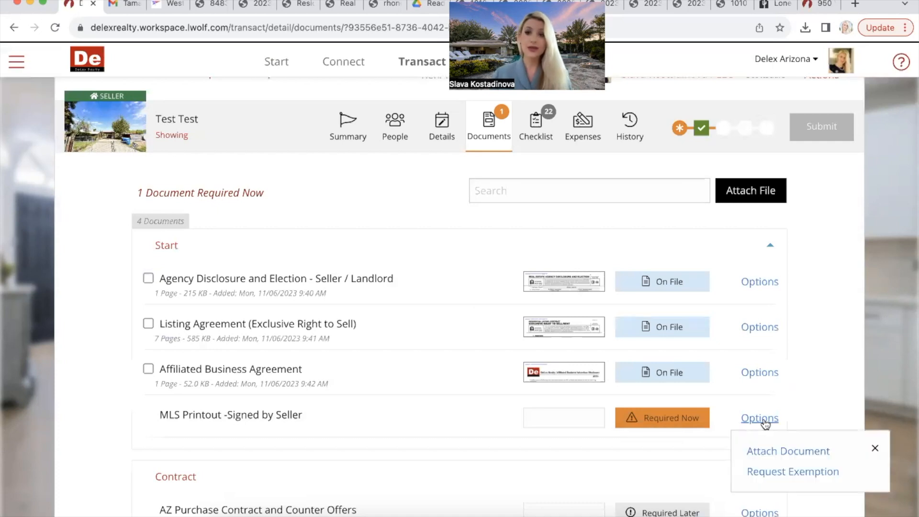
left_click(775, 475)
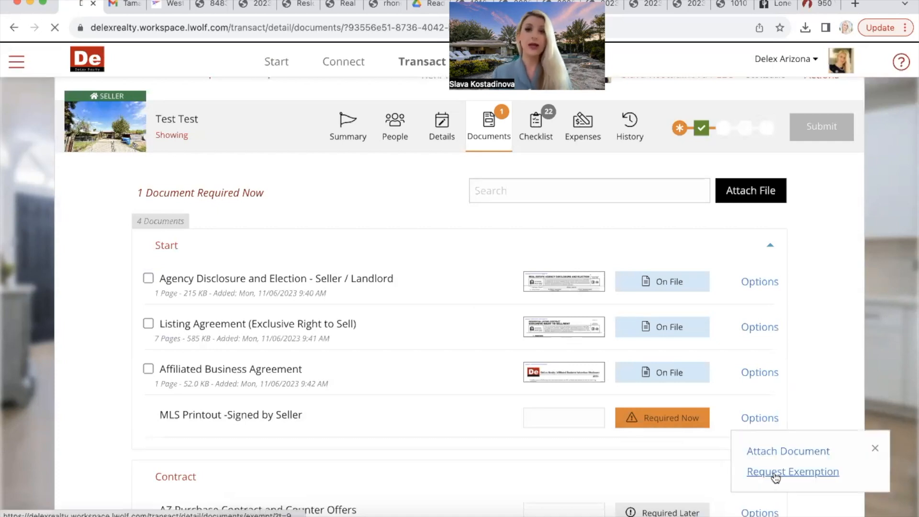
left_click(455, 332)
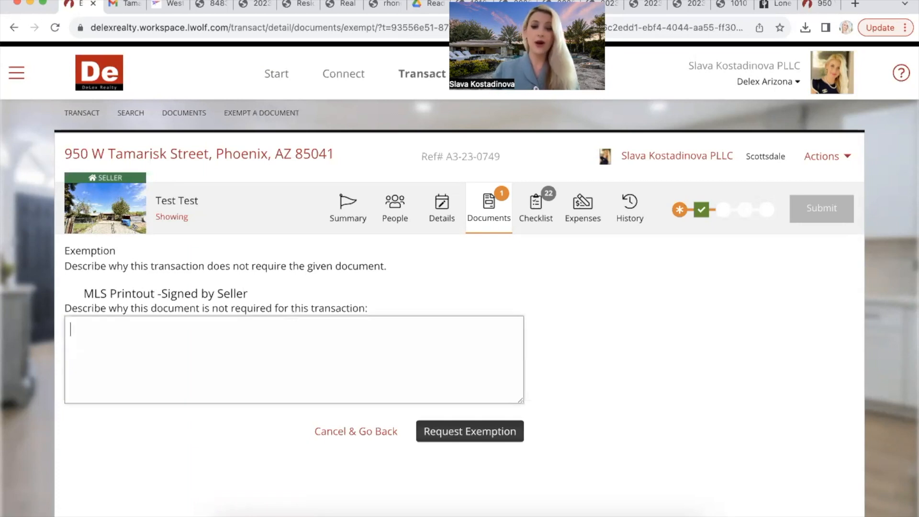
type("Non mls lis")
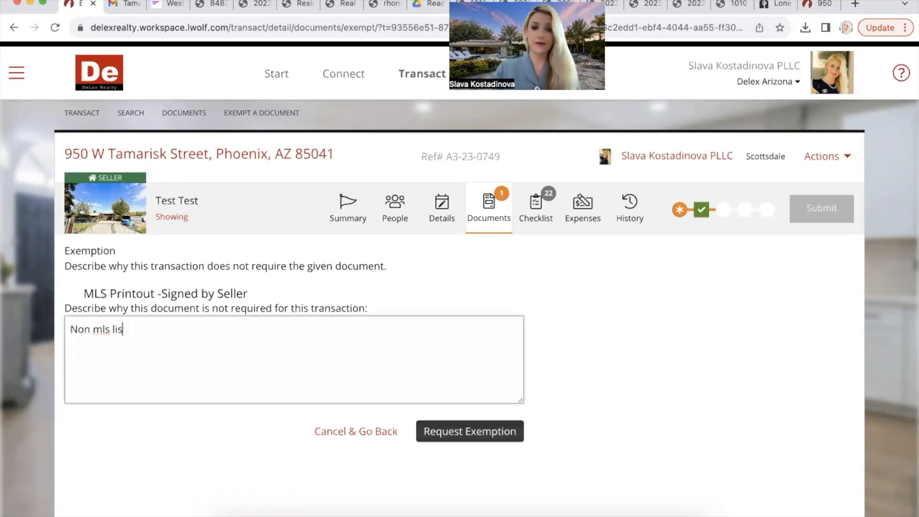
type("ting")
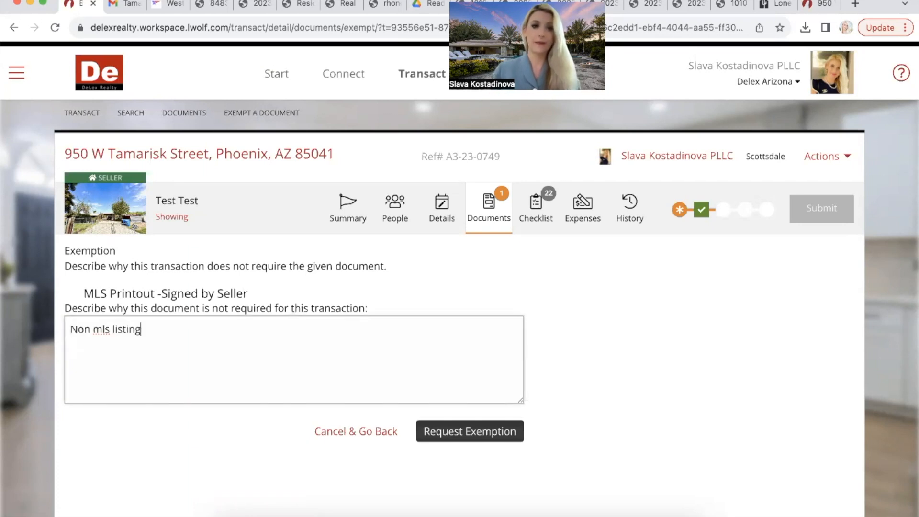
left_click(498, 428)
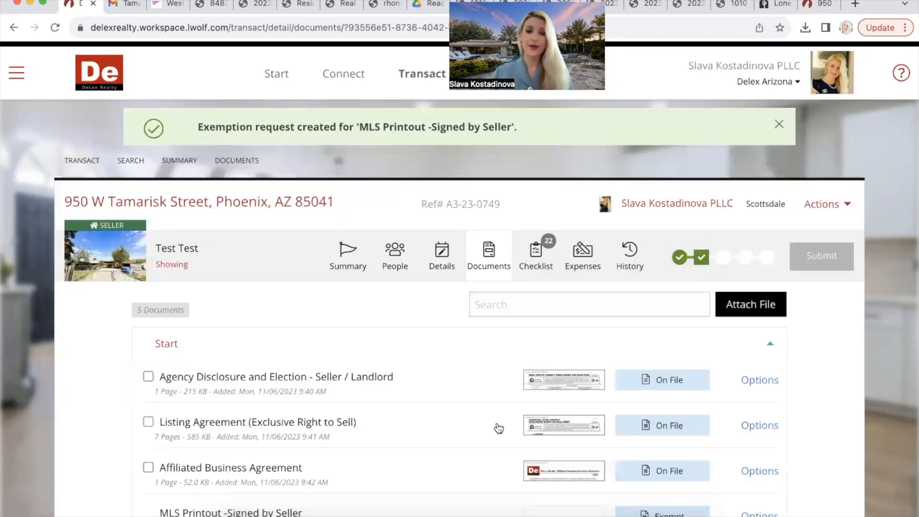
scroll(499, 428, "down", 5)
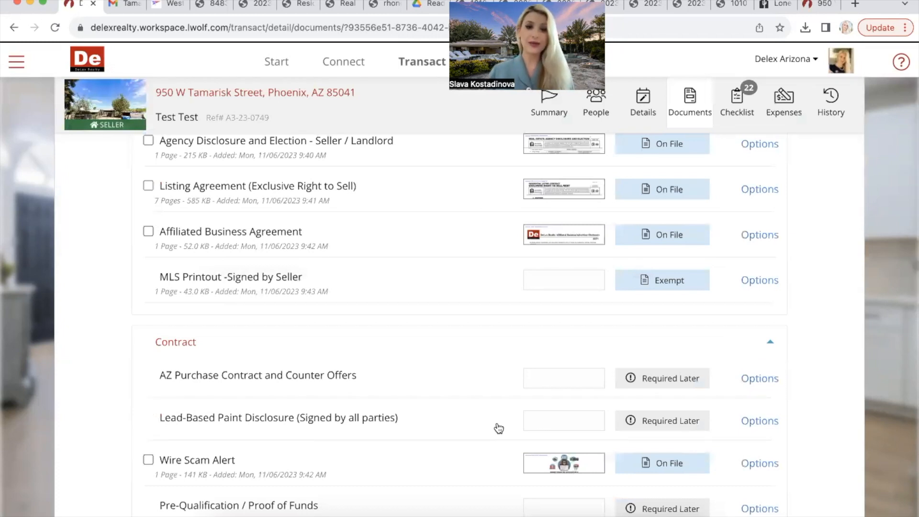
scroll(499, 429, "up", 4)
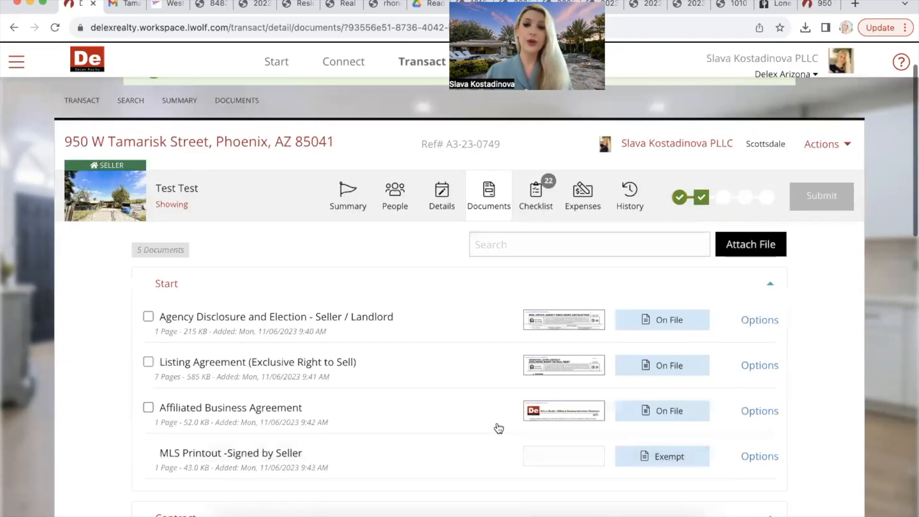
scroll(498, 429, "up", 1)
scroll(498, 428, "down", 2)
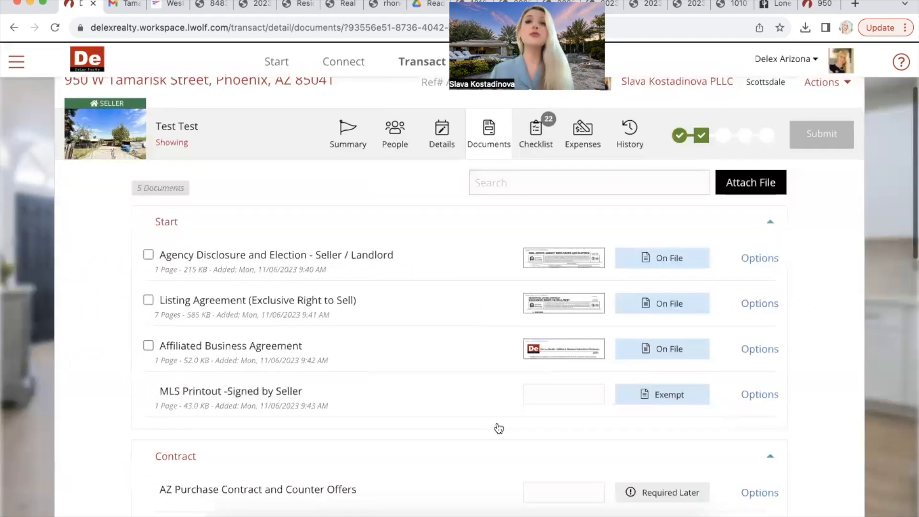
scroll(499, 428, "up", 1)
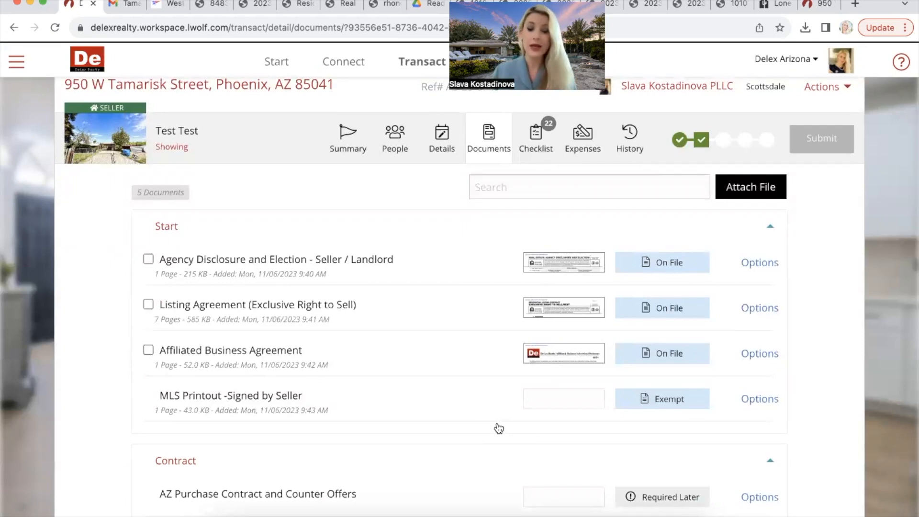
Step: Try uploading the Evergreen demand letter, which is rejected as not a standard PDF
left_click(771, 192)
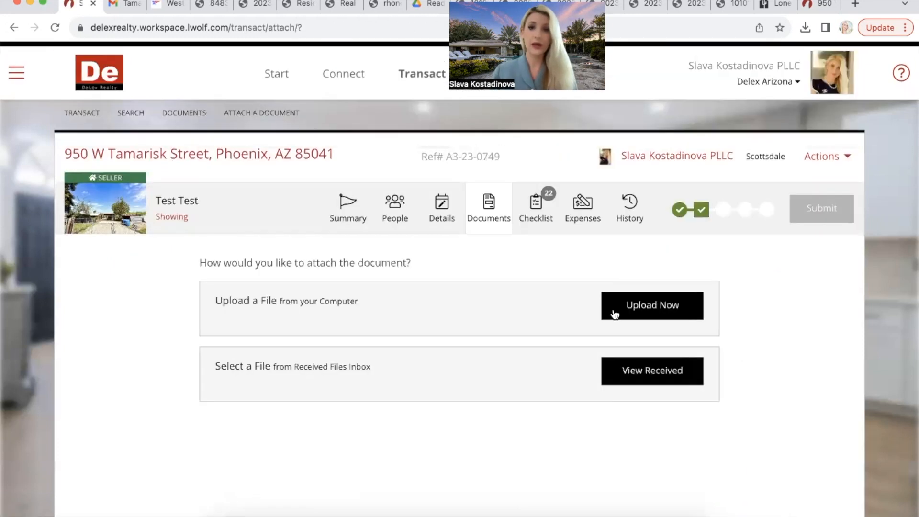
left_click(616, 312)
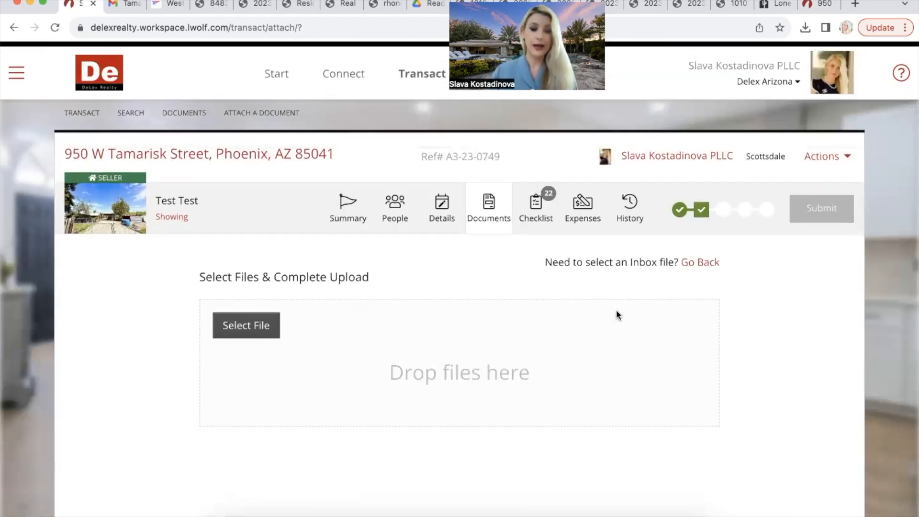
left_click(241, 321)
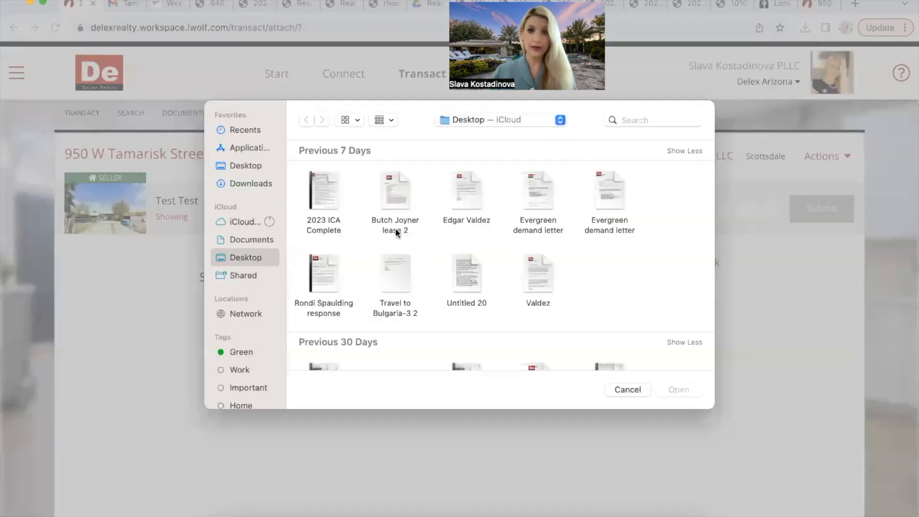
left_click(536, 191)
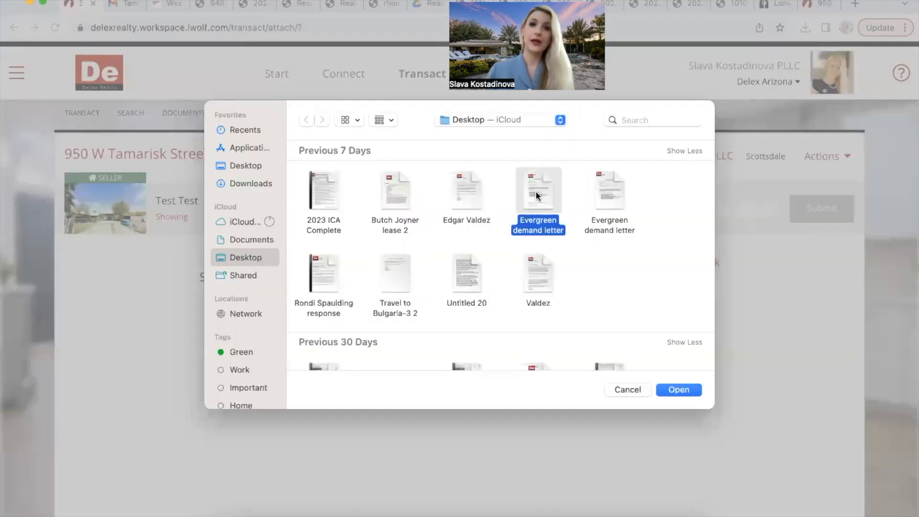
left_click(665, 389)
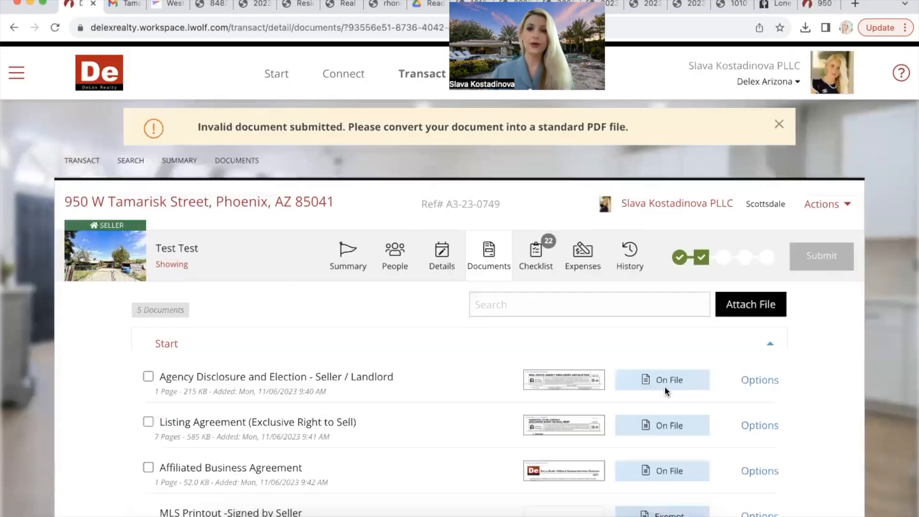
left_click(765, 310)
left_click(625, 310)
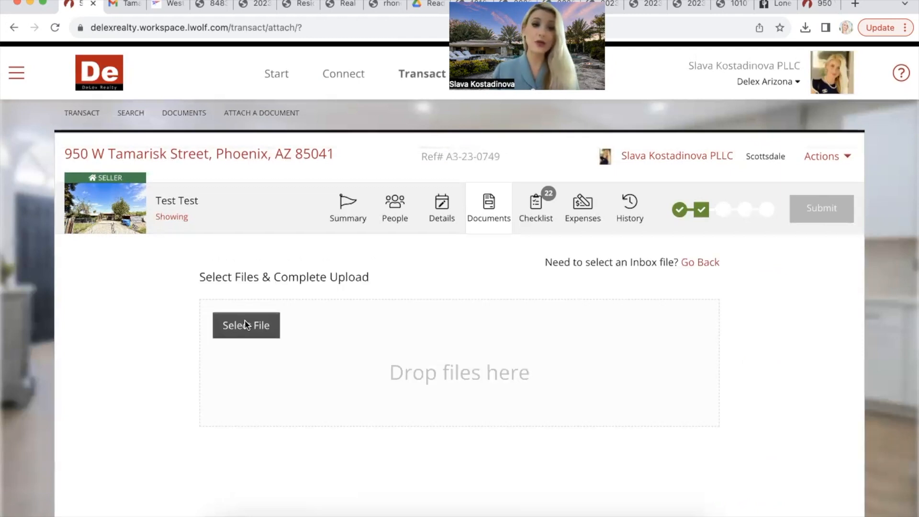
left_click(246, 325)
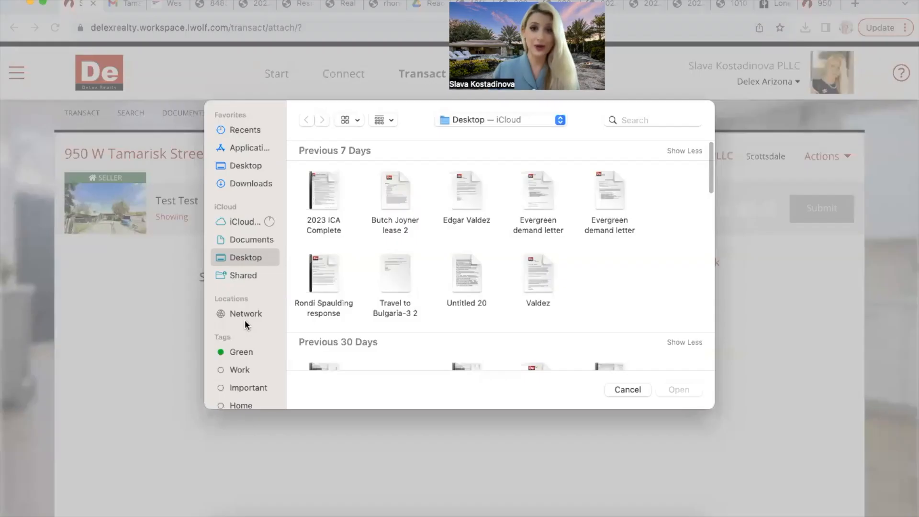
scroll(349, 330, "down", 3)
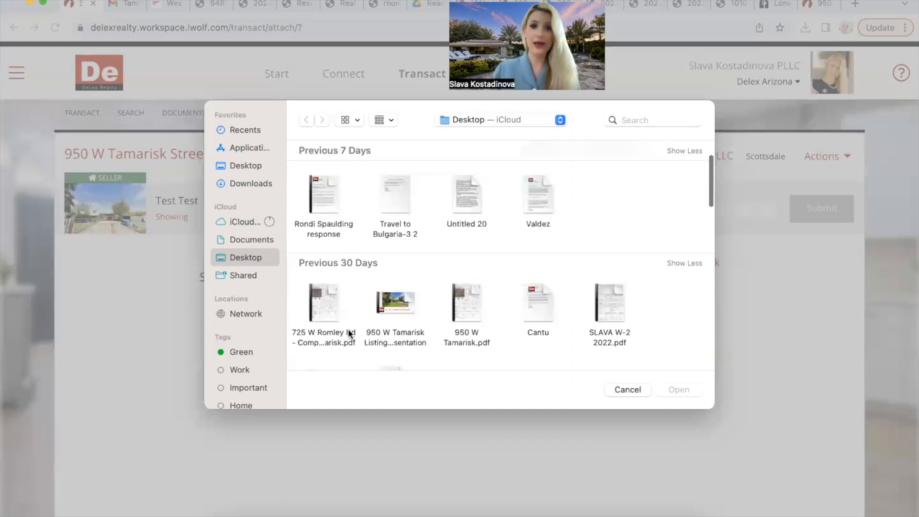
left_click(467, 311)
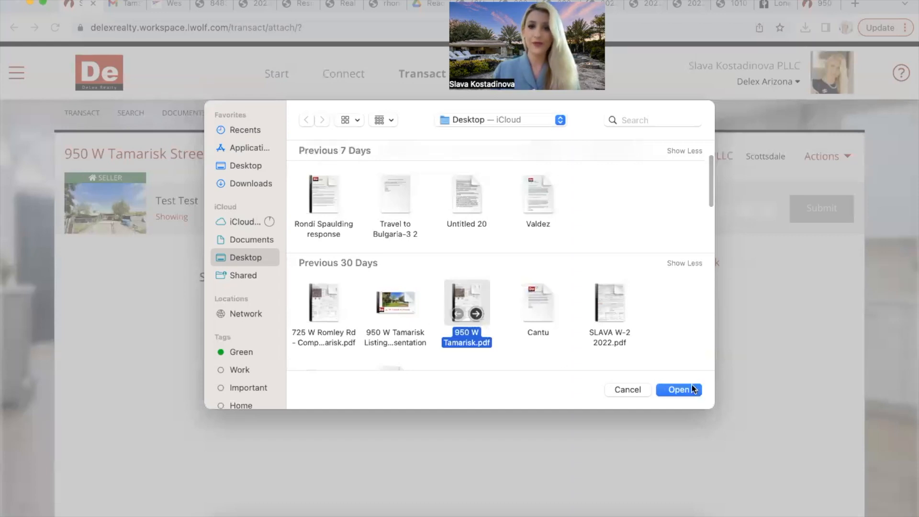
left_click(694, 388)
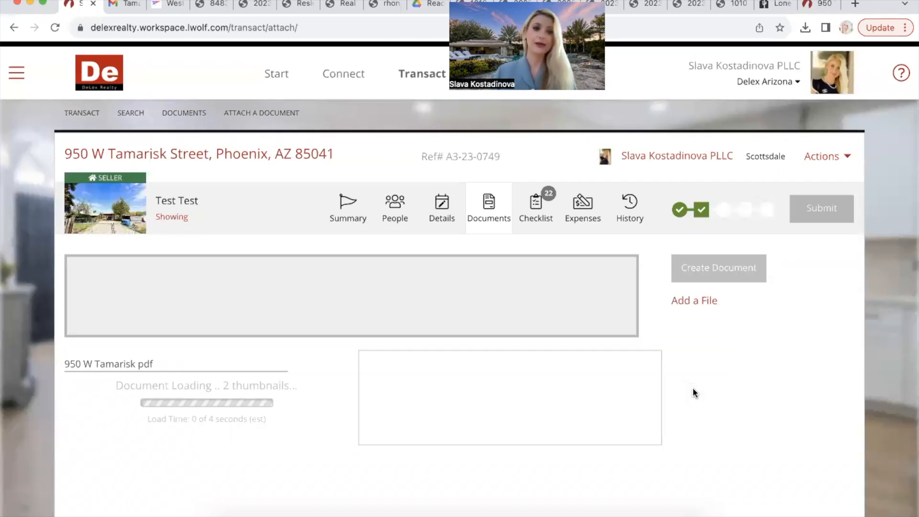
scroll(148, 413, "down", 2)
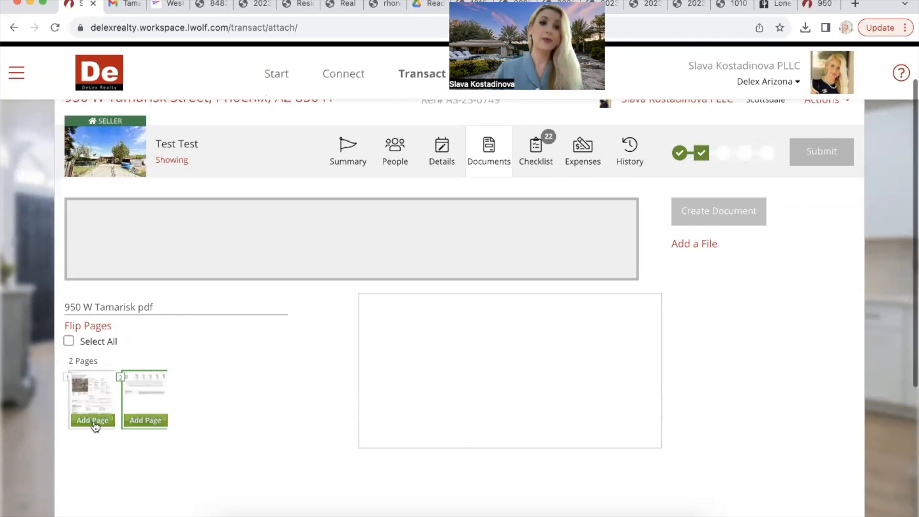
left_click(92, 420)
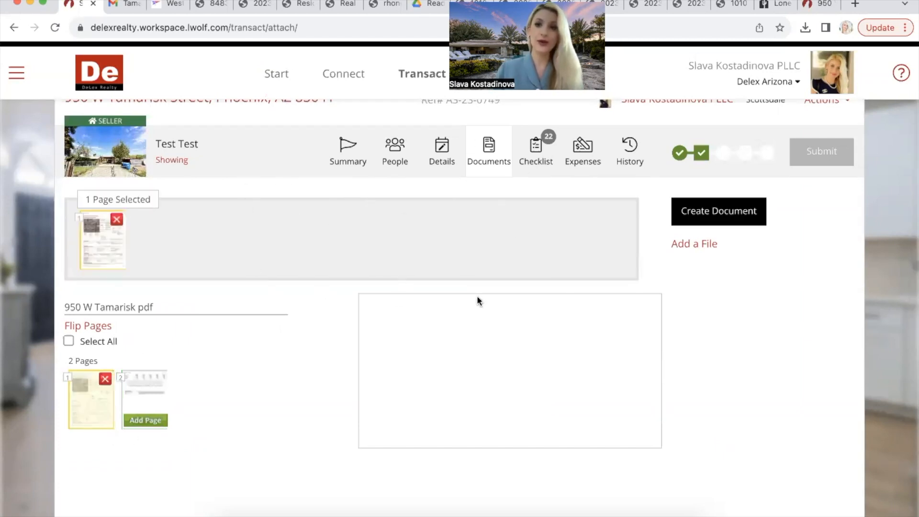
left_click(726, 216)
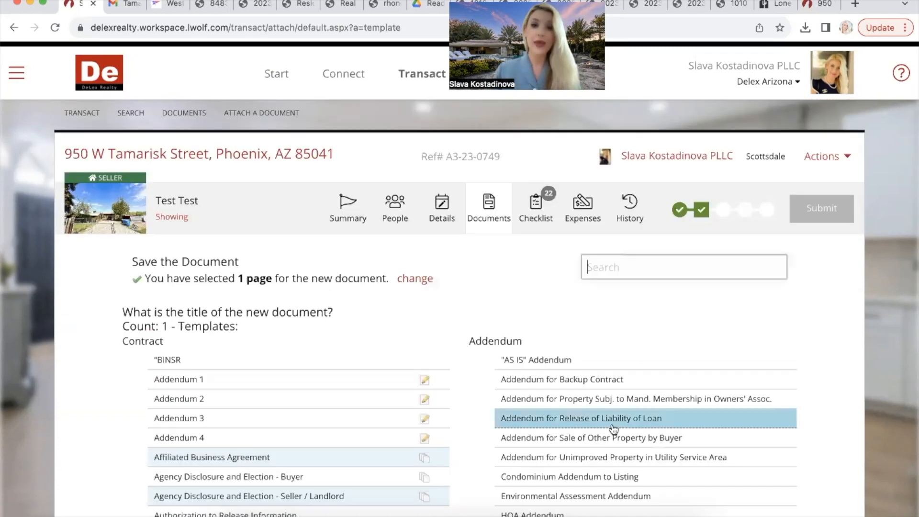
Step: Title the page-1 document 'Court Order' and save it to the transaction
scroll(613, 428, "down", 5)
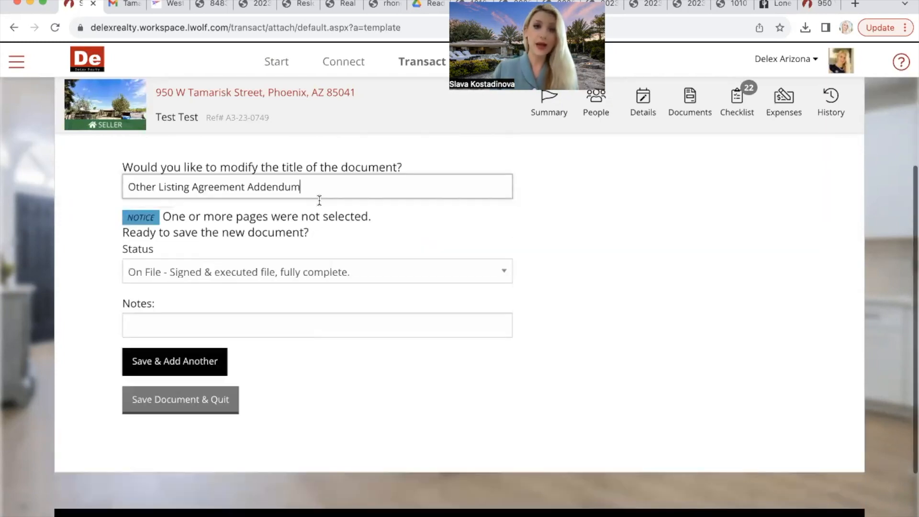
triple_click(319, 199)
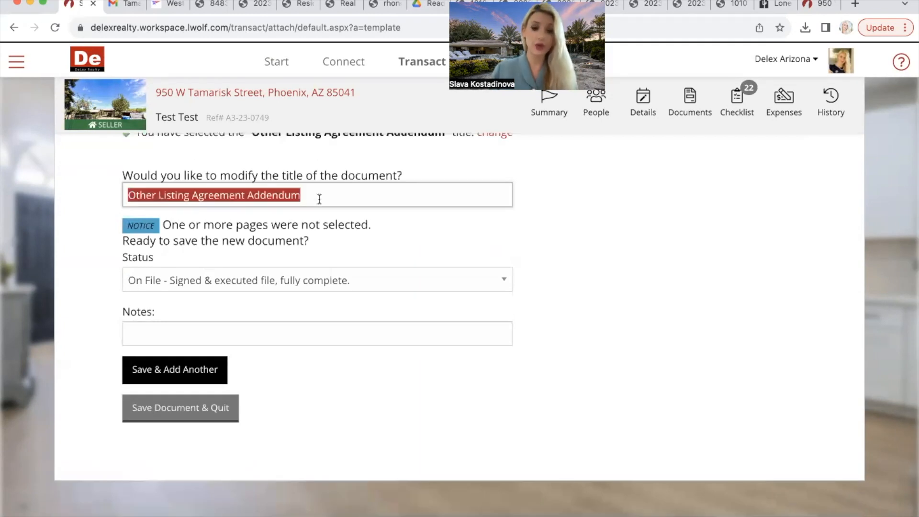
type("Coiu")
type("rt")
key("BackSpace")
key("BackSpace")
key("BackSpace")
key("BackSpace")
type("urt")
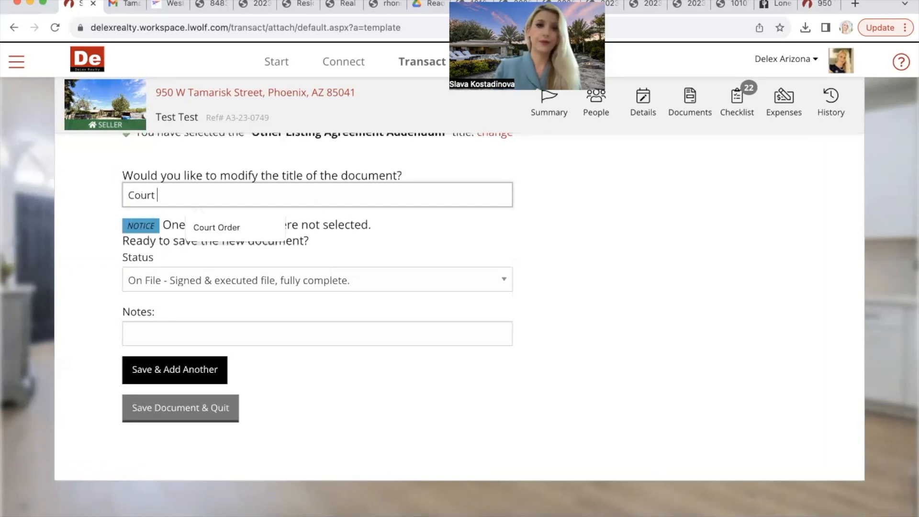
left_click(264, 229)
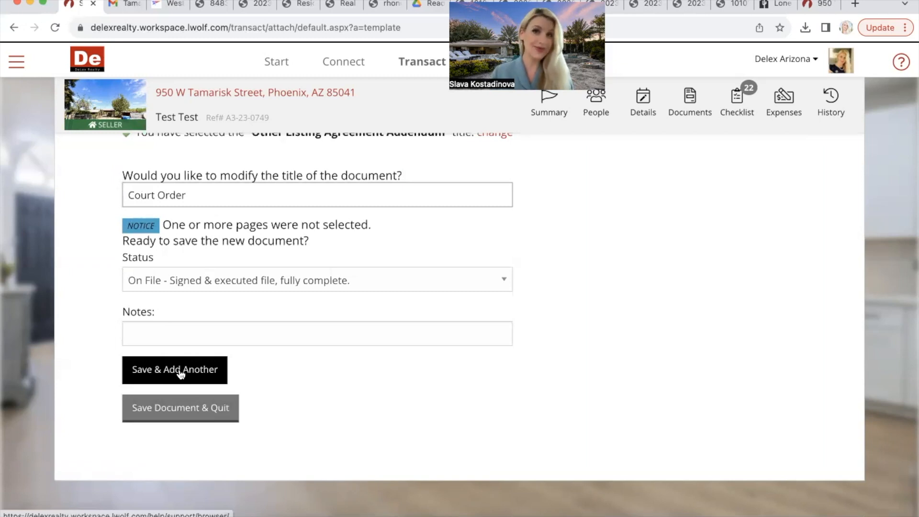
left_click(180, 407)
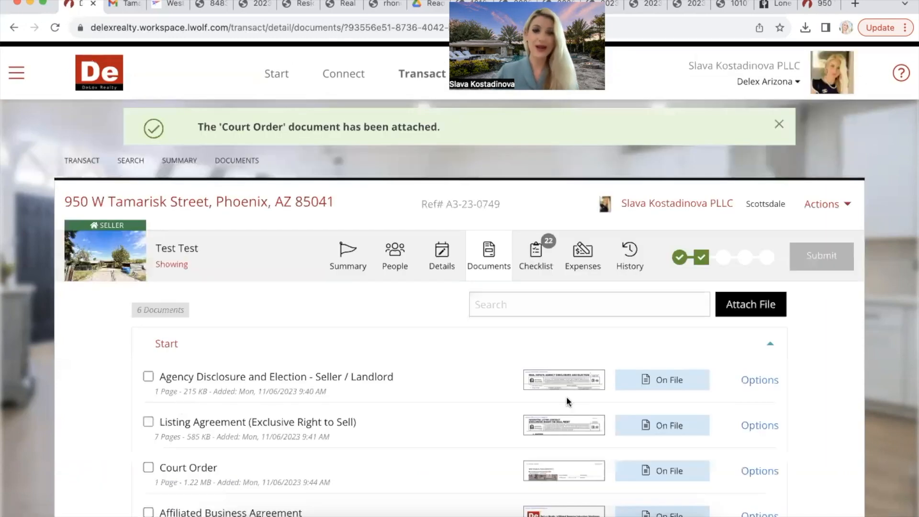
scroll(566, 398, "down", 6)
scroll(567, 397, "up", 5)
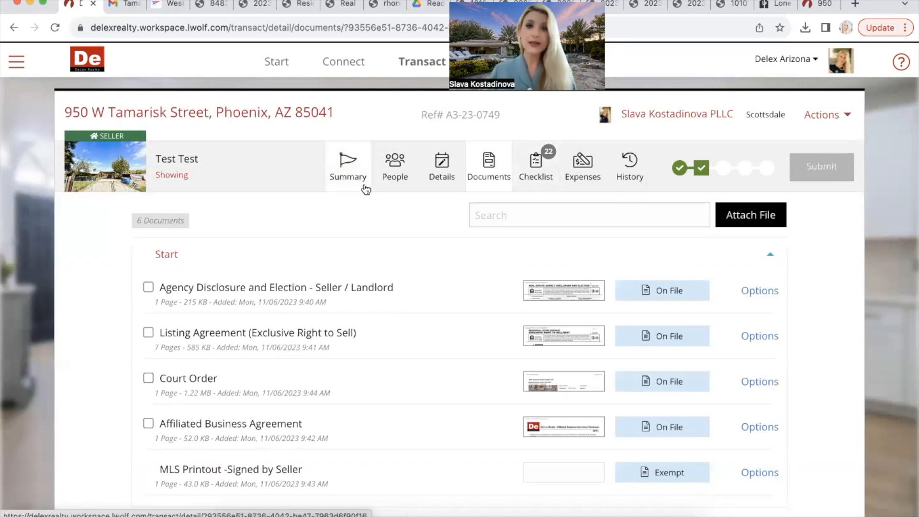
left_click(359, 169)
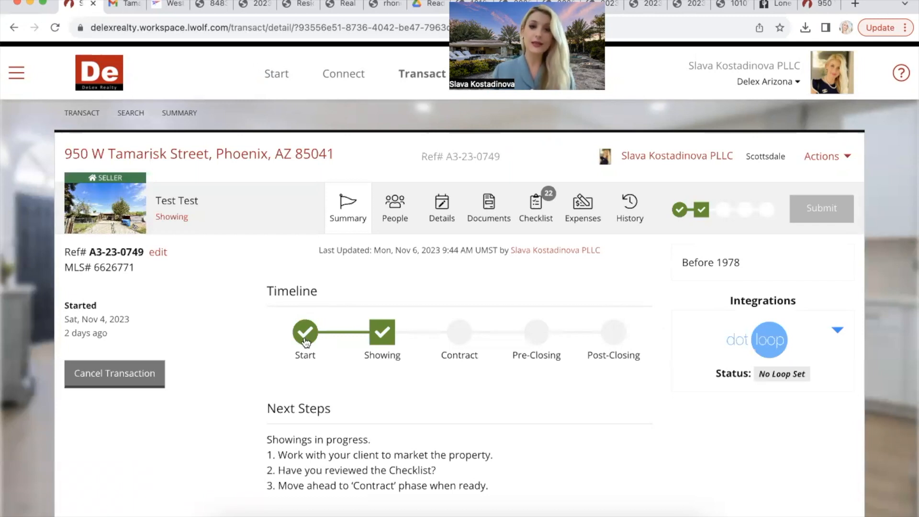
Step: Advance the transaction to the Contract phase on the Summary timeline
left_click(463, 335)
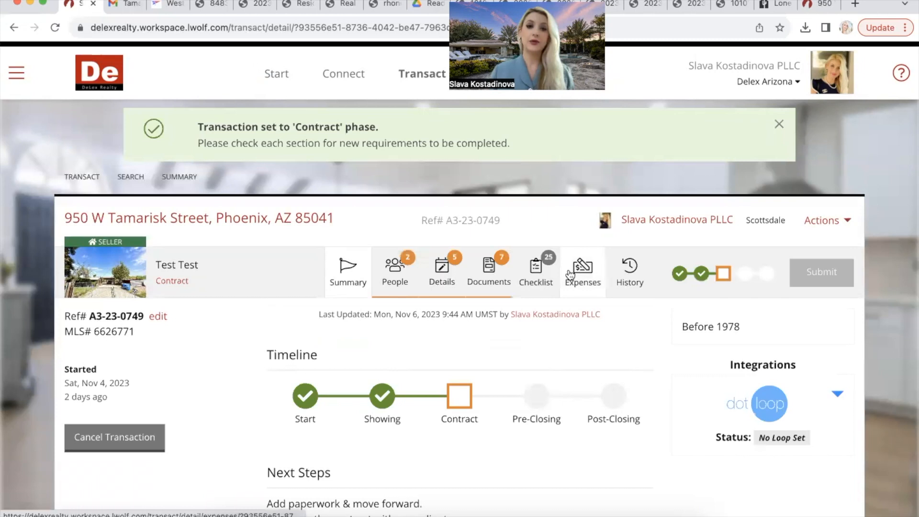
Step: Open the People page and scroll through the roles to find the unfilled Buyer and Buyer's Agent
left_click(408, 277)
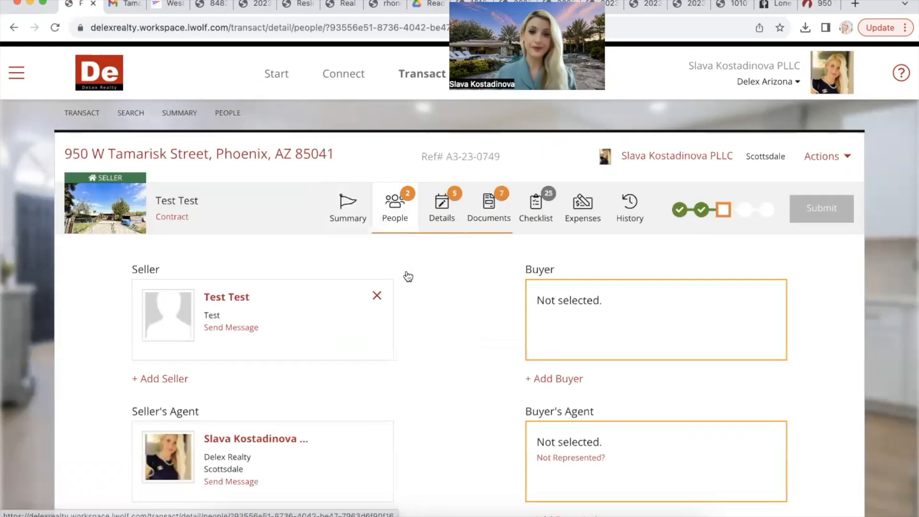
scroll(573, 320, "down", 1)
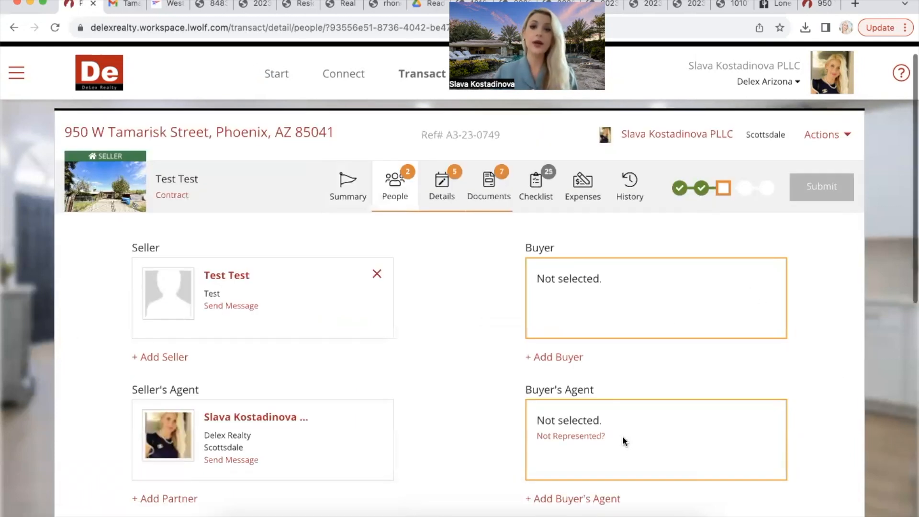
scroll(623, 381, "down", 3)
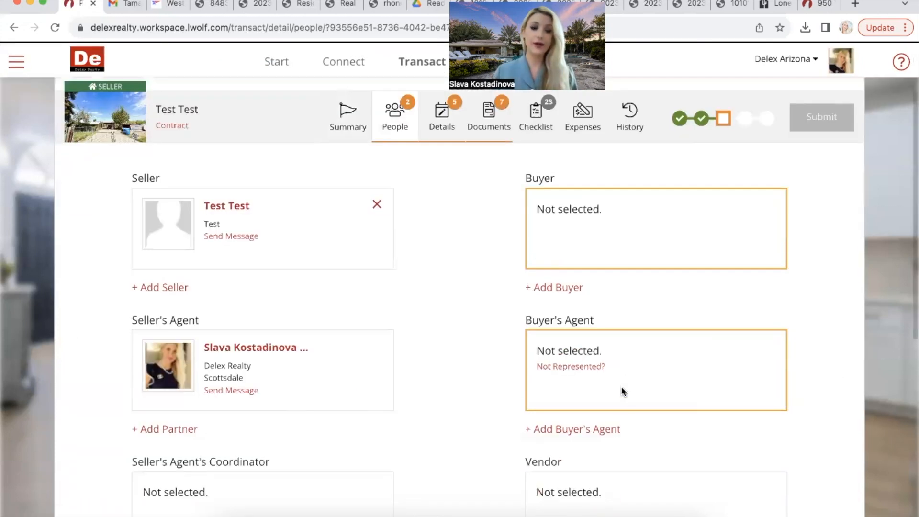
scroll(622, 389, "down", 5)
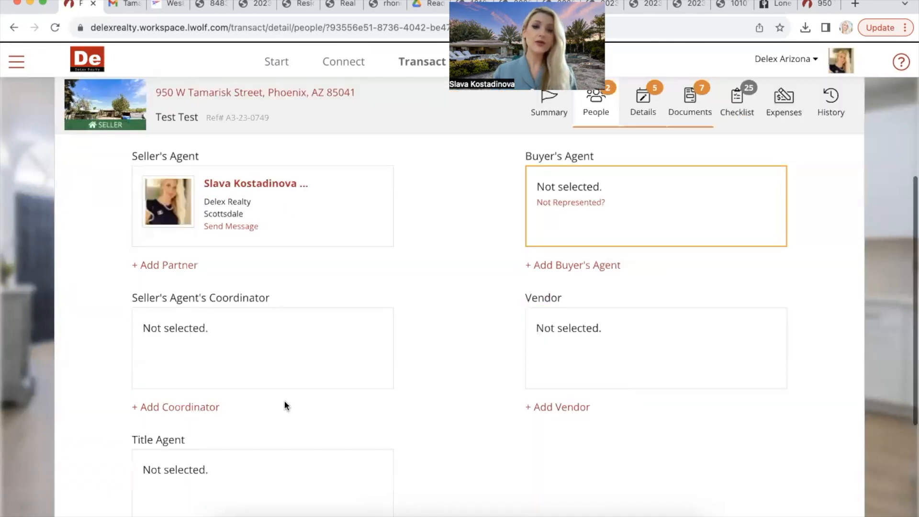
scroll(285, 406, "down", 2)
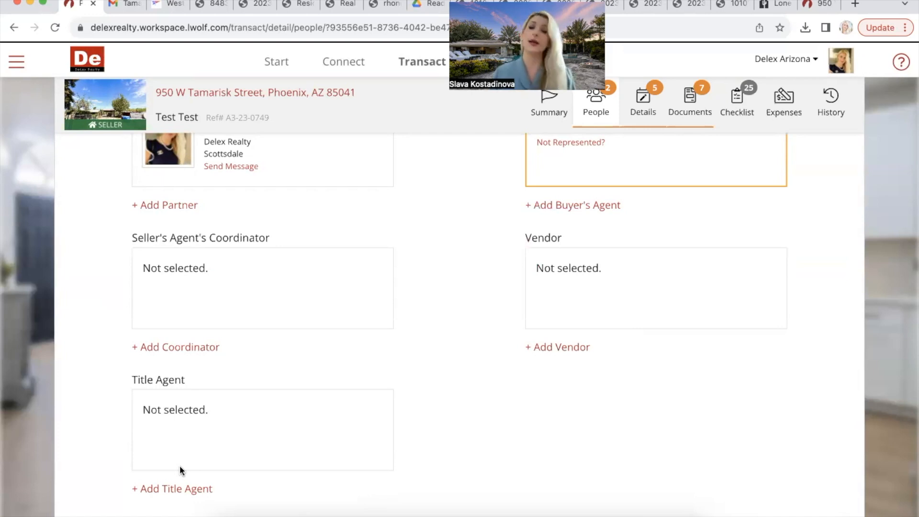
scroll(179, 466, "up", 1)
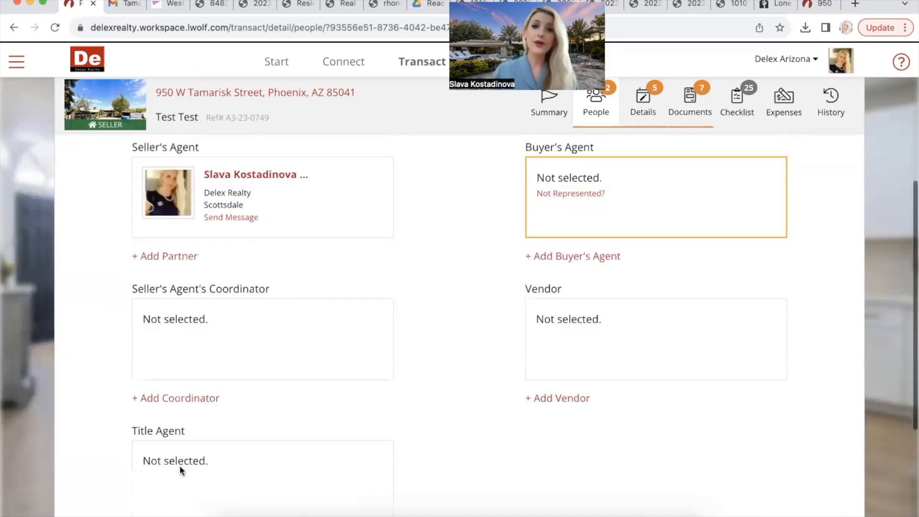
scroll(180, 467, "up", 1)
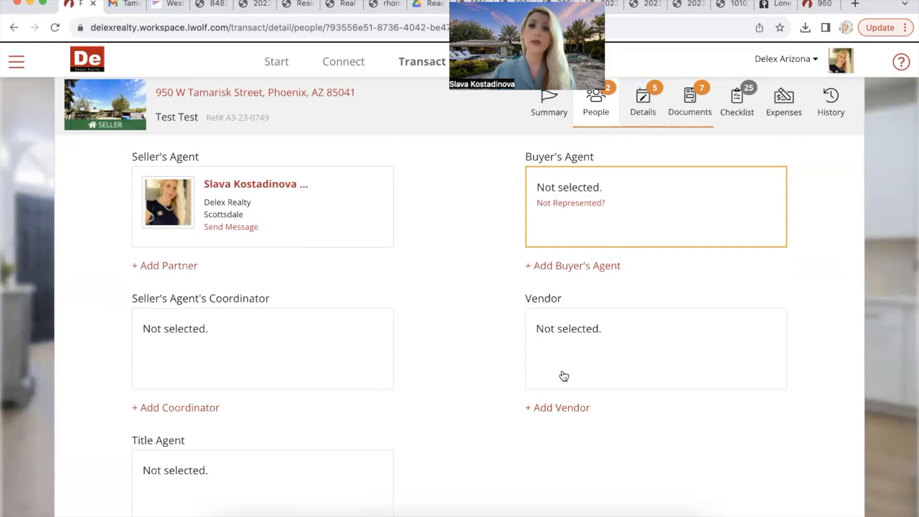
scroll(561, 370, "up", 3)
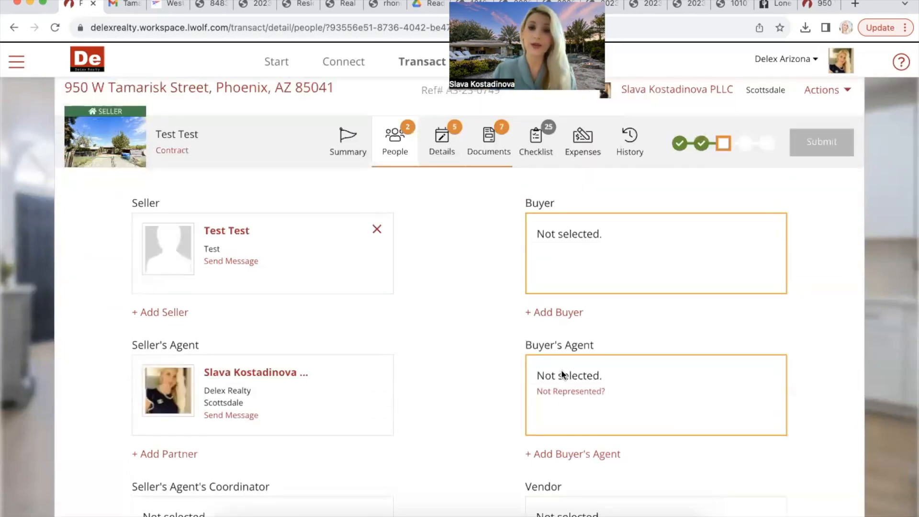
scroll(561, 371, "down", 2)
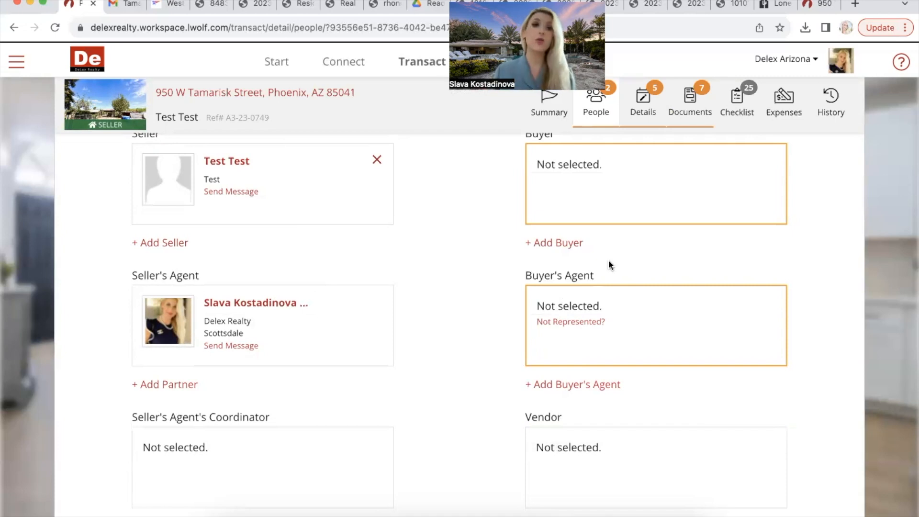
Step: Start a new buyer contact, trying first name 'Test' and clearing the suggested names
left_click(560, 243)
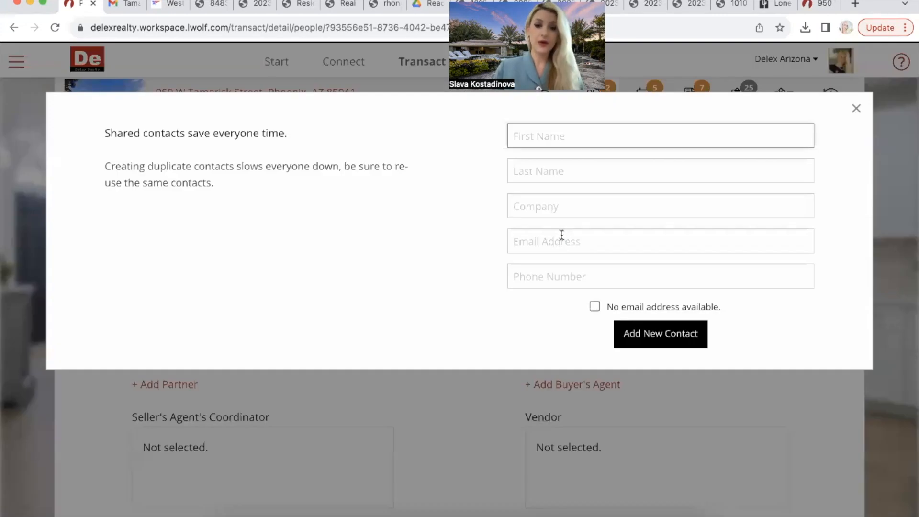
type("Test Buyer")
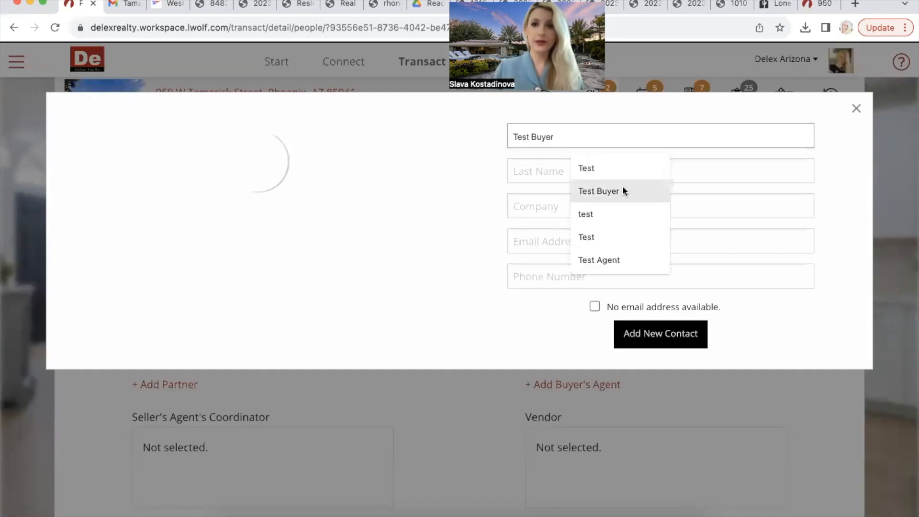
left_click(601, 190)
left_click(576, 176)
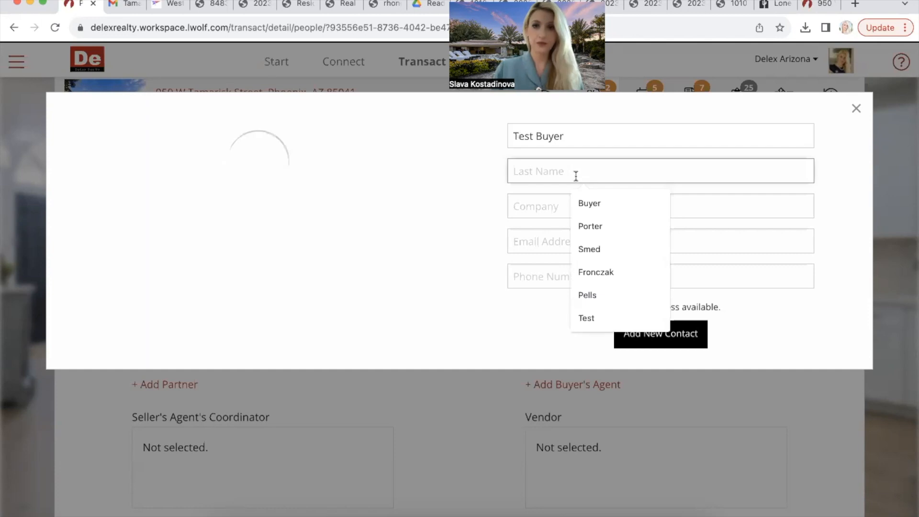
left_click(590, 202)
left_click(585, 205)
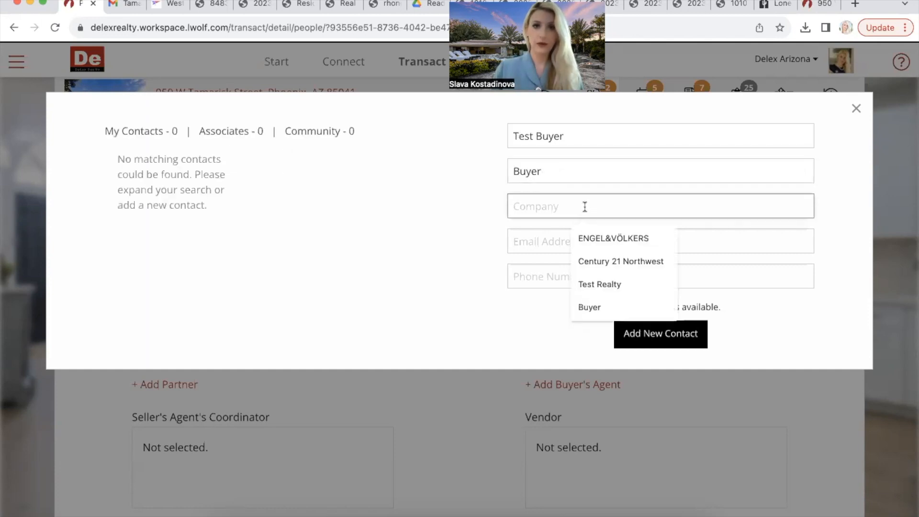
left_click(558, 168)
key("BackSpace")
key("BackSpace")
key("BackSpace")
key("BackSpace")
key("BackSpace")
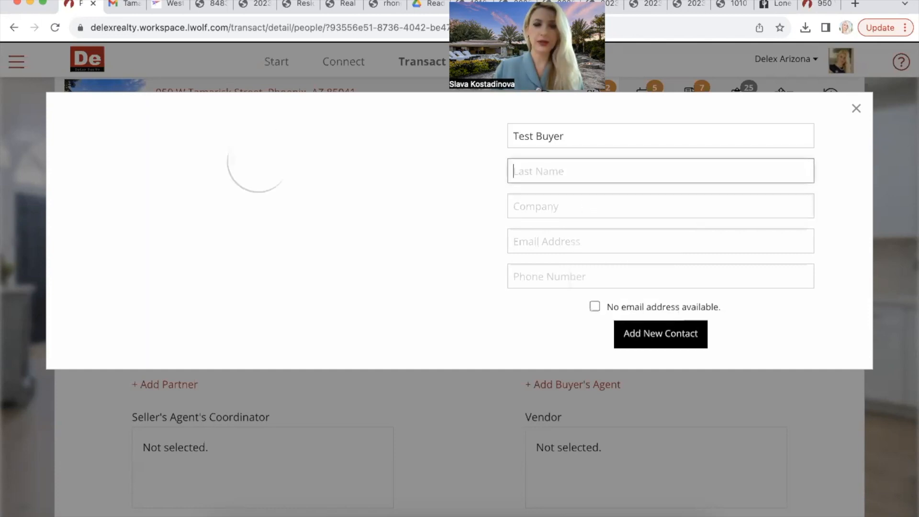
left_click(575, 137)
key("BackSpace")
key("BackSpace")
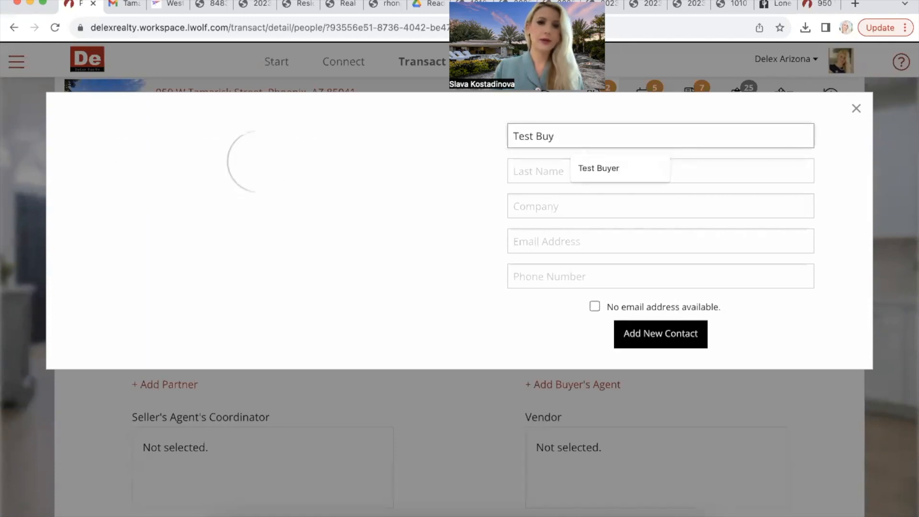
key("BackSpace")
key("BackSpace")
key("BackSpace")
key("BackSpace")
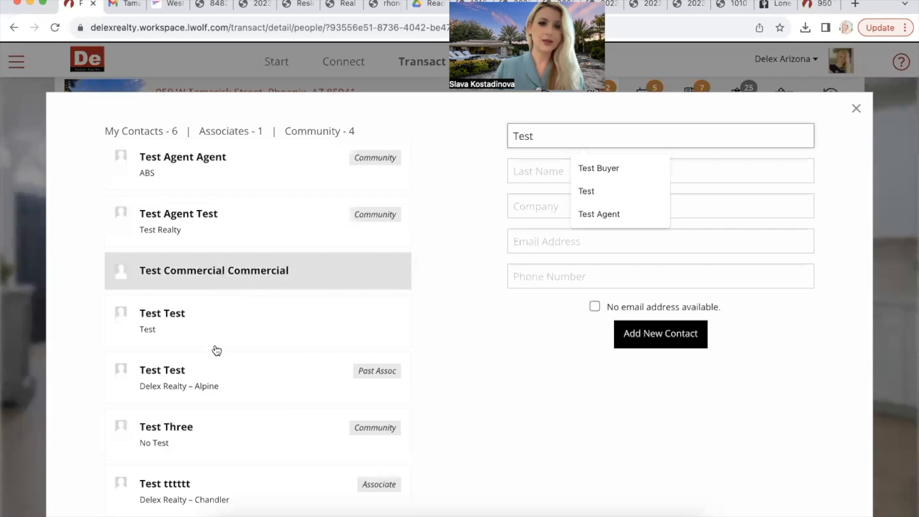
scroll(217, 351, "down", 1)
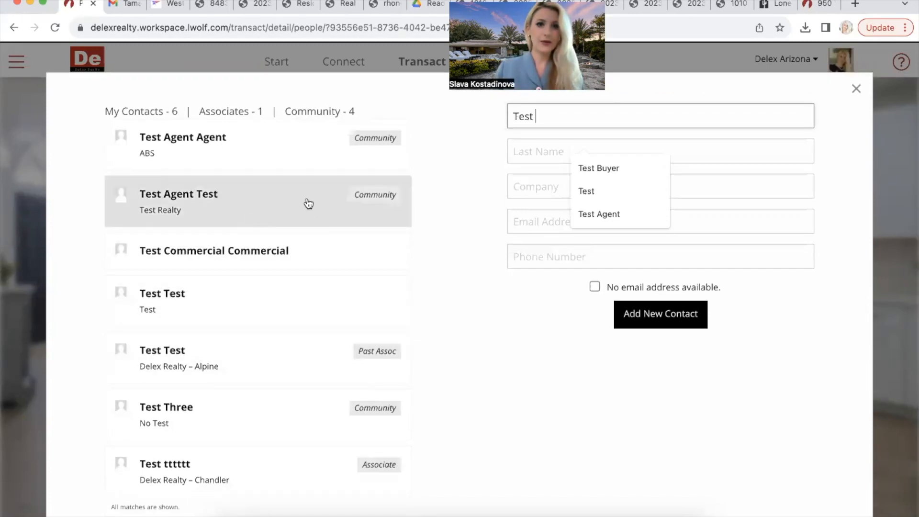
Step: Fill the buyer's first name, last name 'Buyer' and company 'Buyer'
left_click(580, 169)
left_click(562, 172)
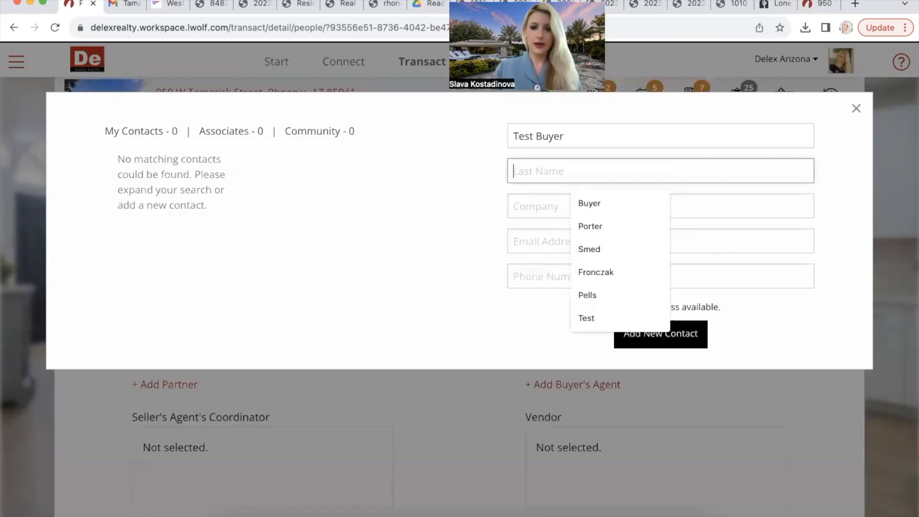
type("Buye")
left_click(579, 201)
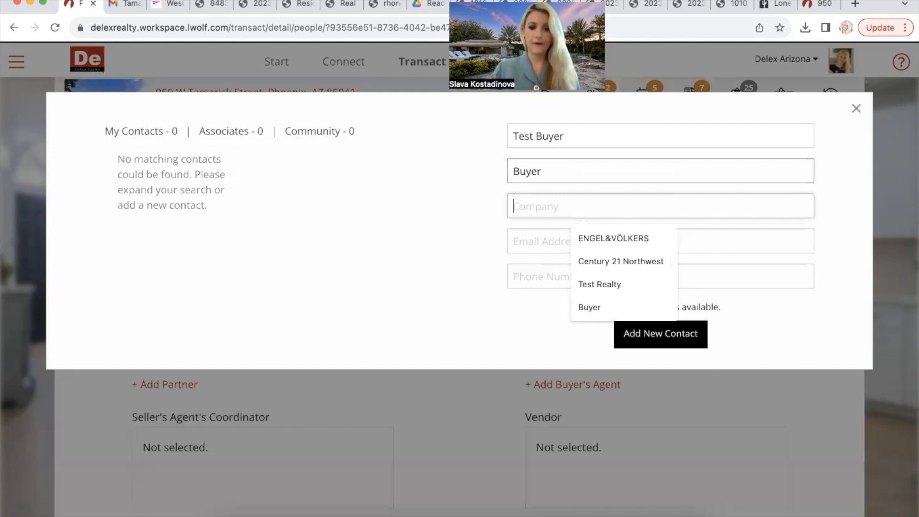
type("Buy")
left_click(588, 236)
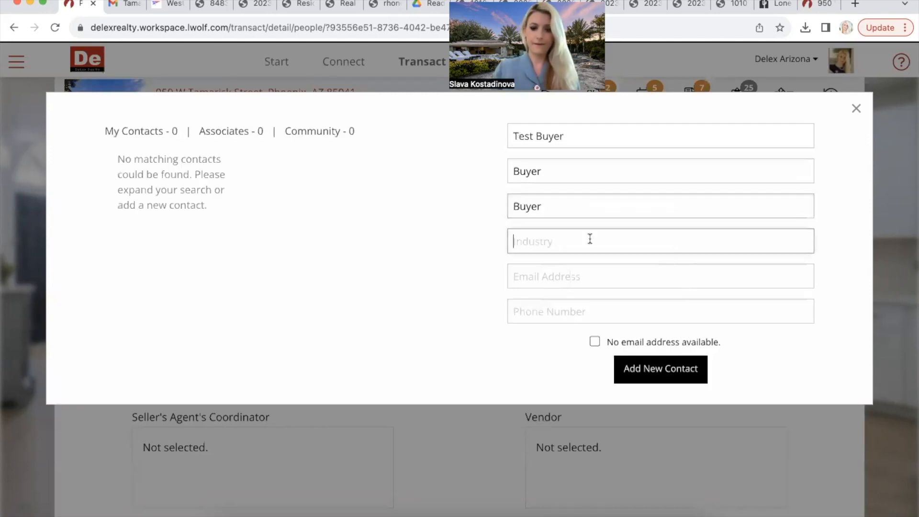
type("Buyer")
Step: Enter the buyer's email address and phone number, then save the new contact
left_click(607, 268)
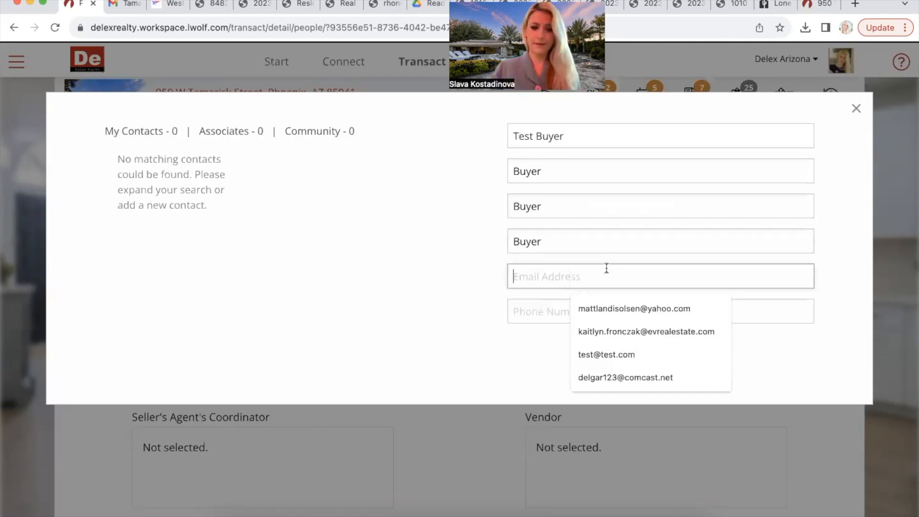
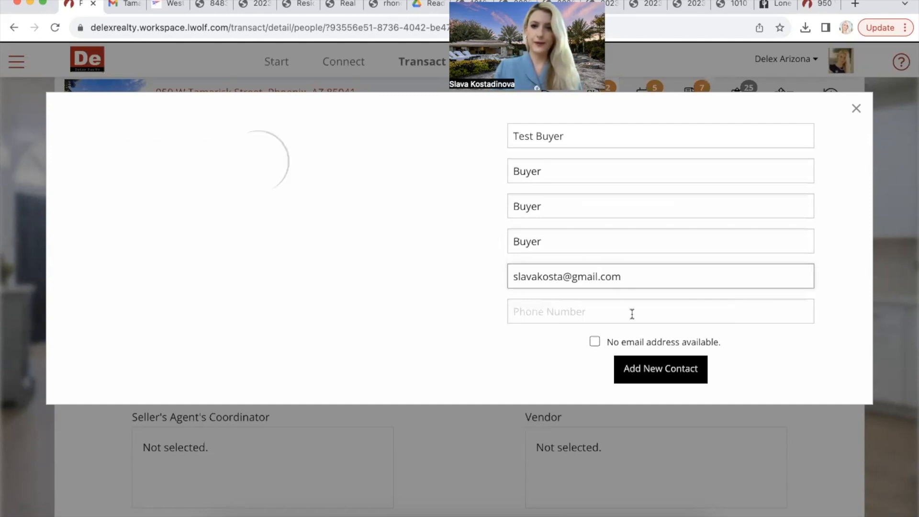
left_click(632, 314)
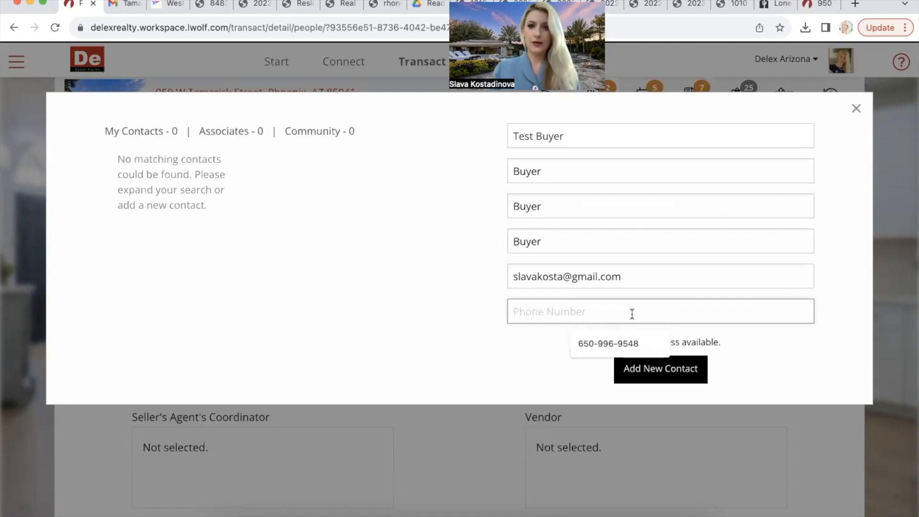
left_click(629, 343)
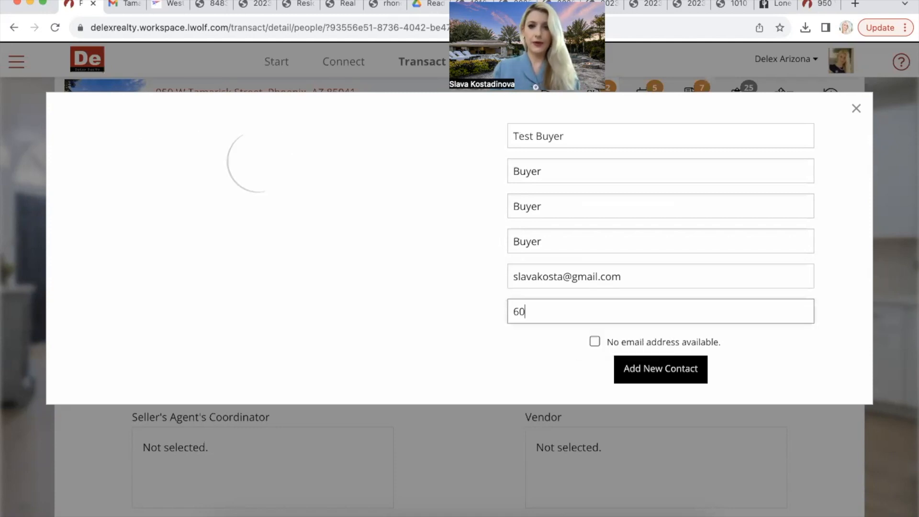
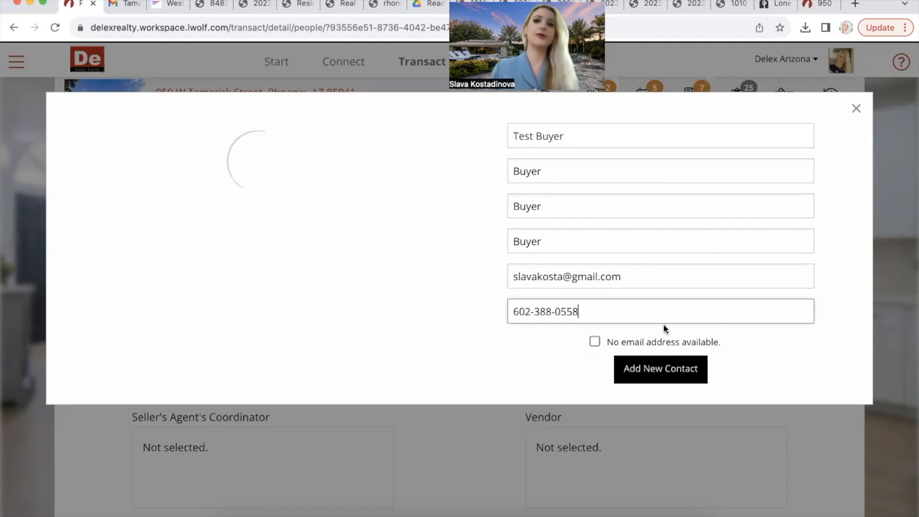
left_click(692, 373)
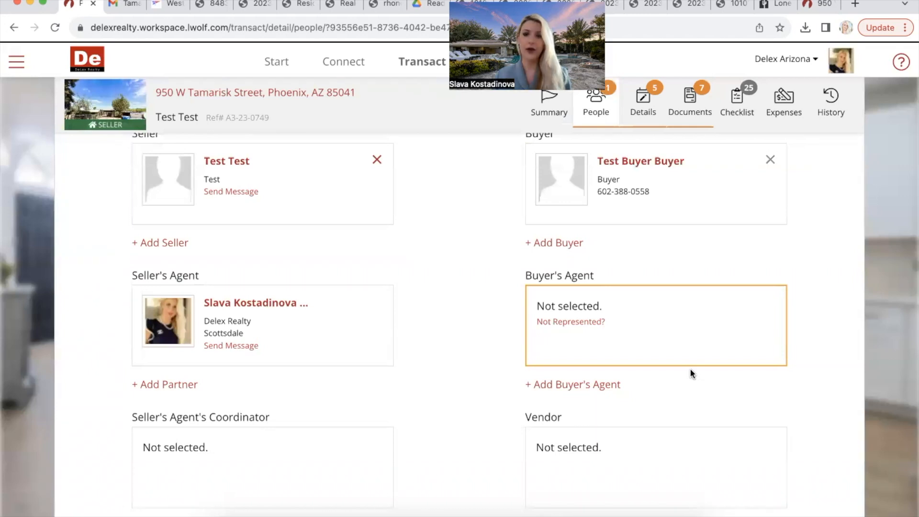
Step: Search by the agent's first name and assign the DeLex Realty LLC DB agent as Buyer's Agent
left_click(593, 323)
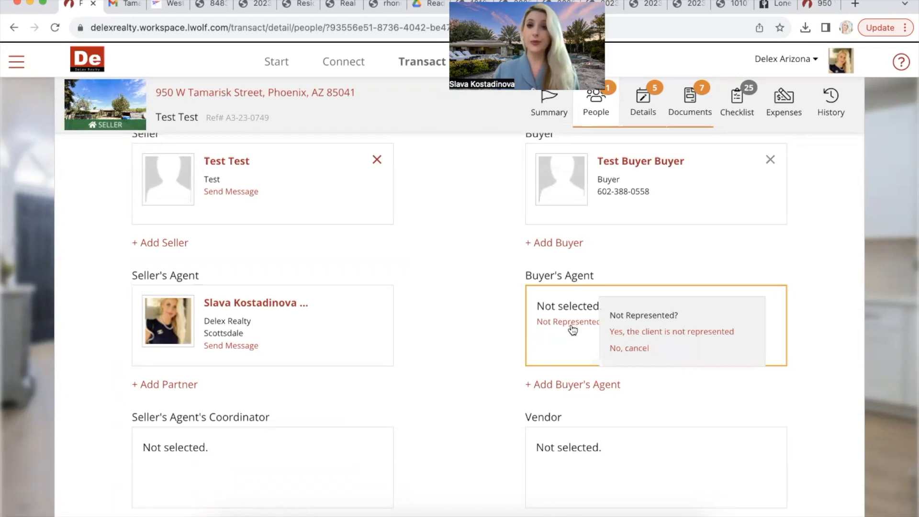
left_click(567, 389)
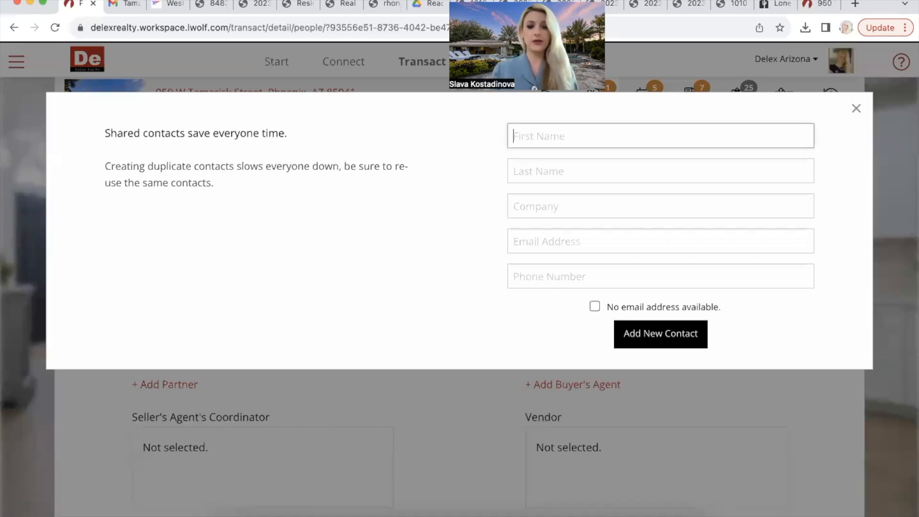
type("Staci")
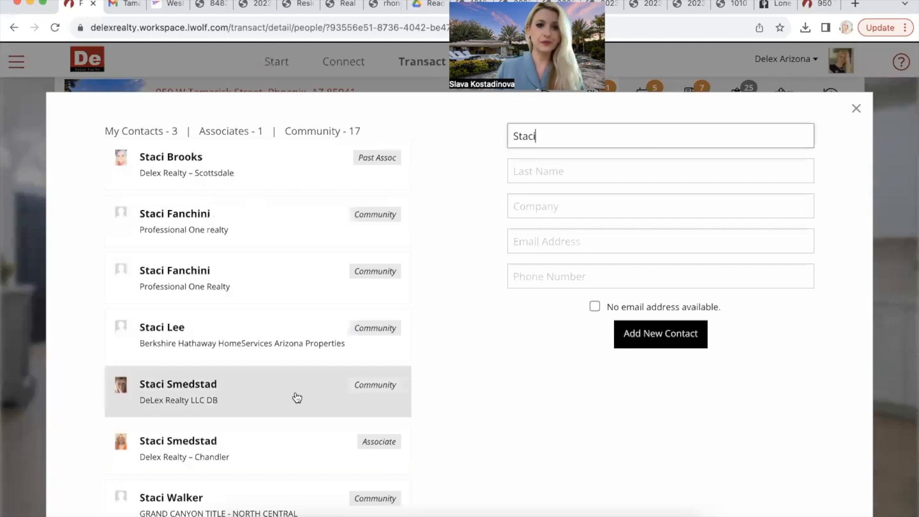
left_click(297, 397)
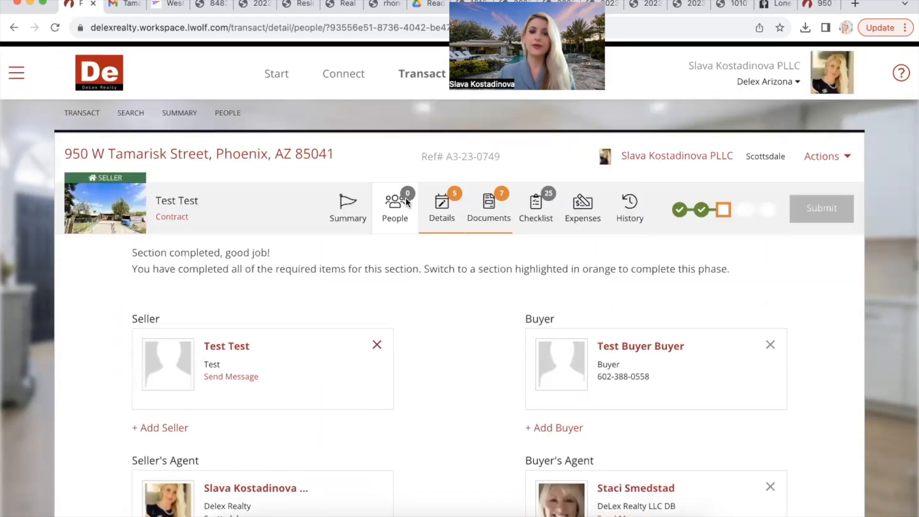
scroll(406, 198, "down", 1)
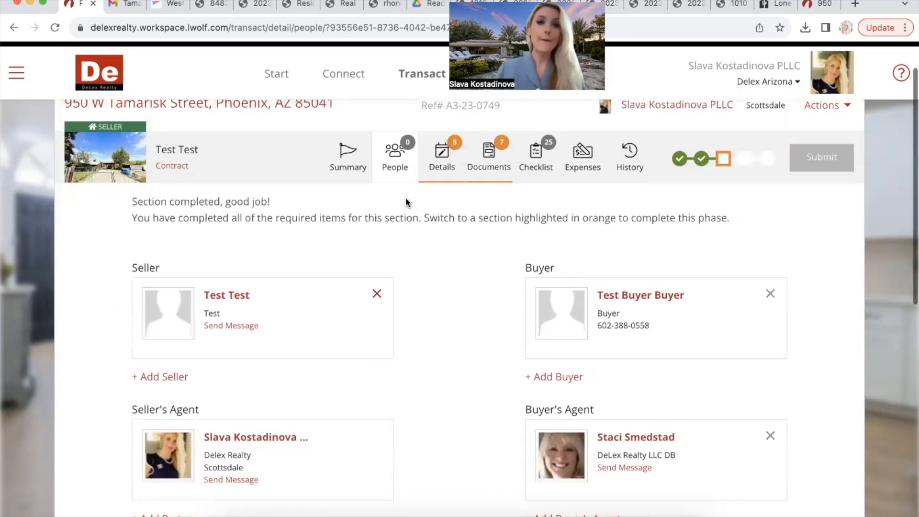
scroll(406, 198, "down", 5)
scroll(207, 398, "down", 1)
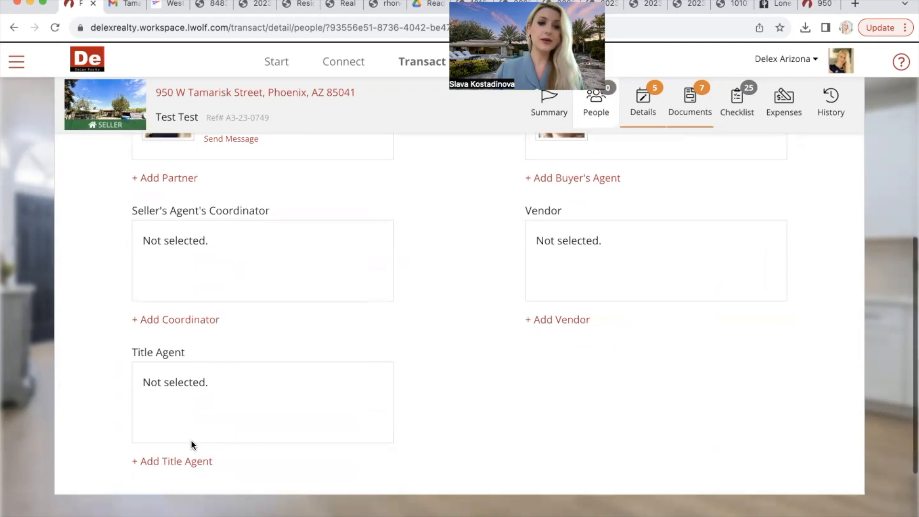
Step: Search by first name and select the Great American Title Agency contact as Title Agent
left_click(196, 463)
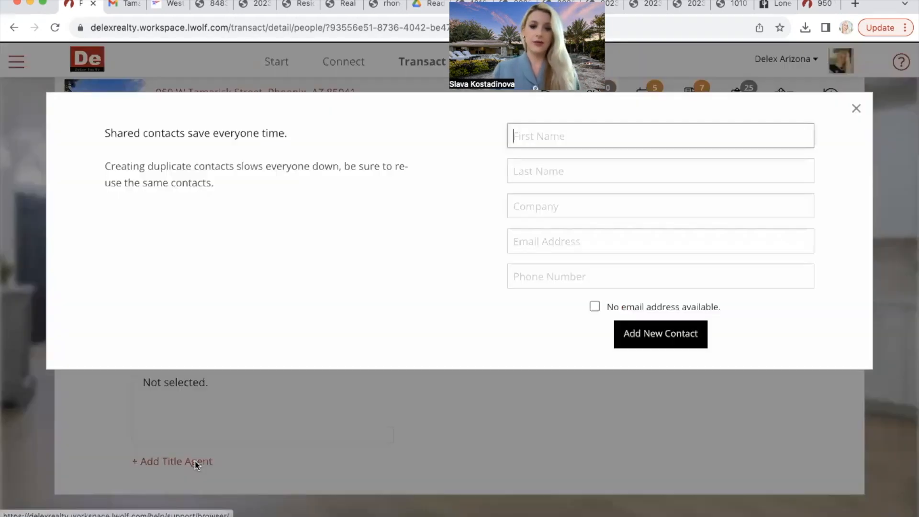
type("Tayler")
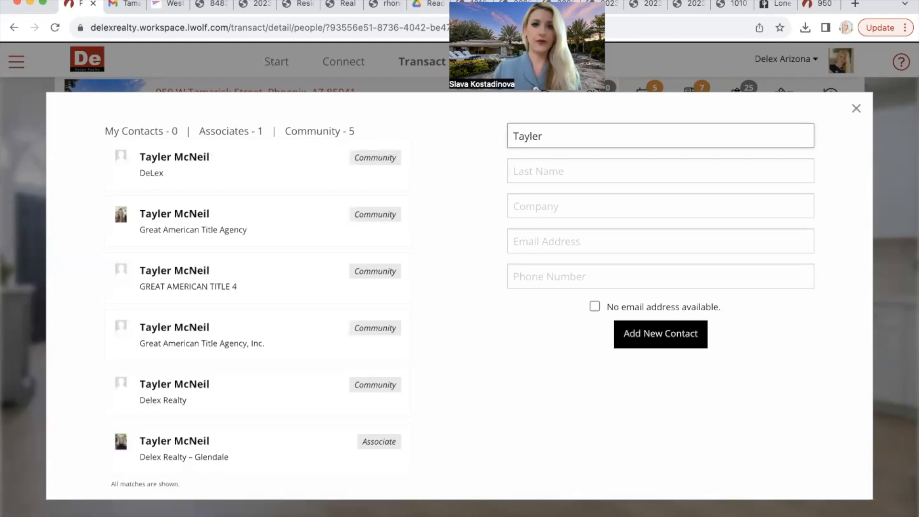
left_click(264, 234)
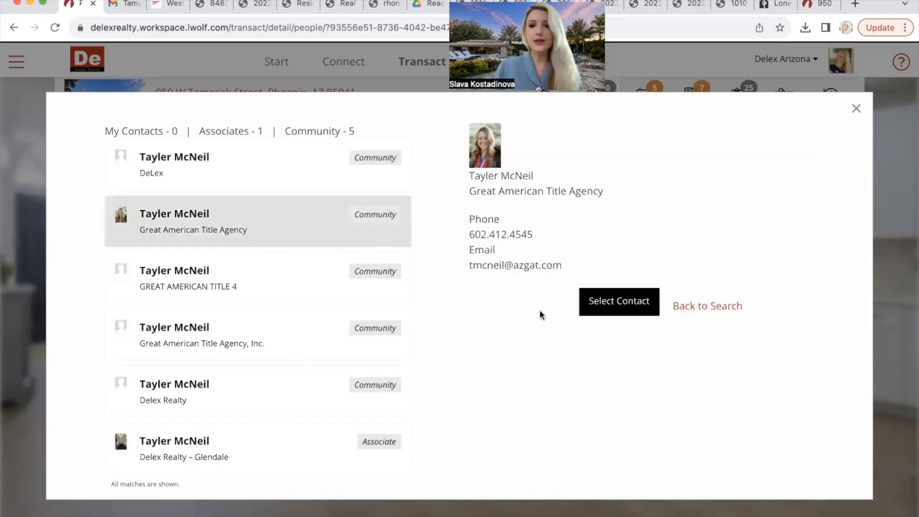
left_click(605, 305)
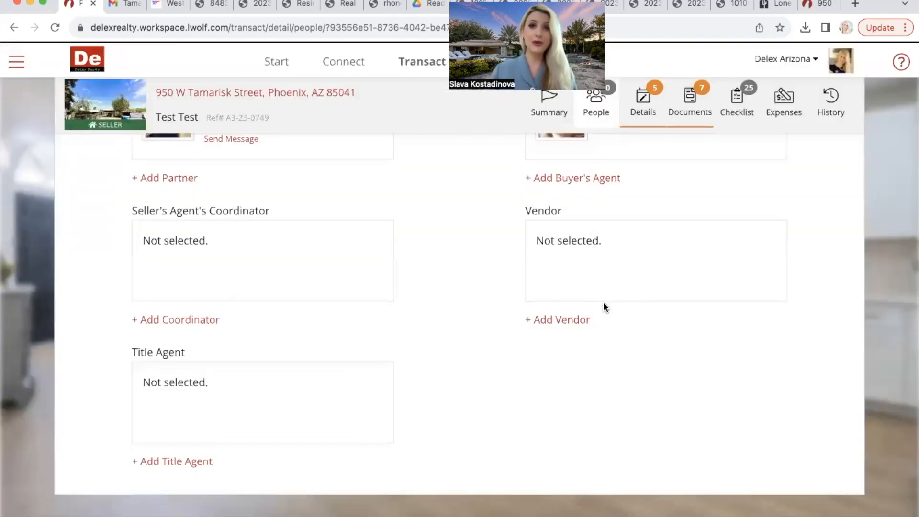
scroll(603, 307, "up", 2)
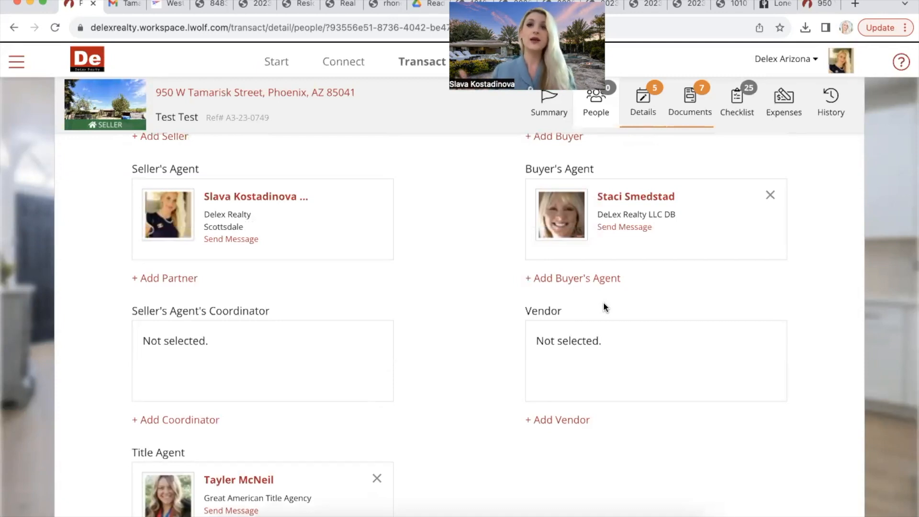
scroll(603, 305, "up", 4)
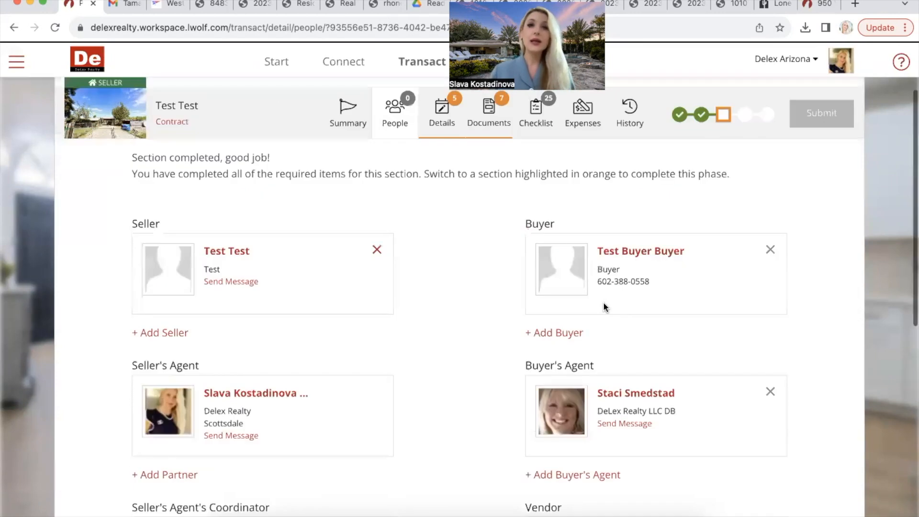
scroll(493, 216, "up", 2)
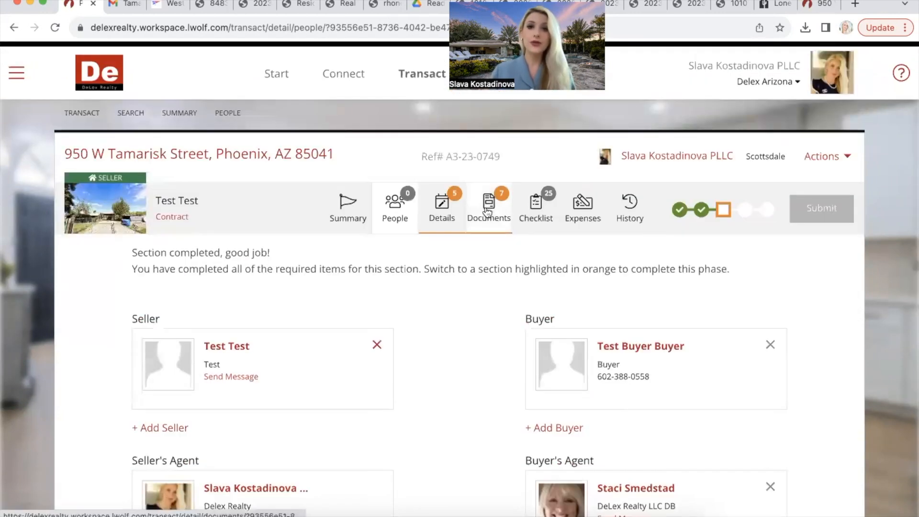
Step: In Details, set the contract execution date to 11/6/2023
left_click(443, 206)
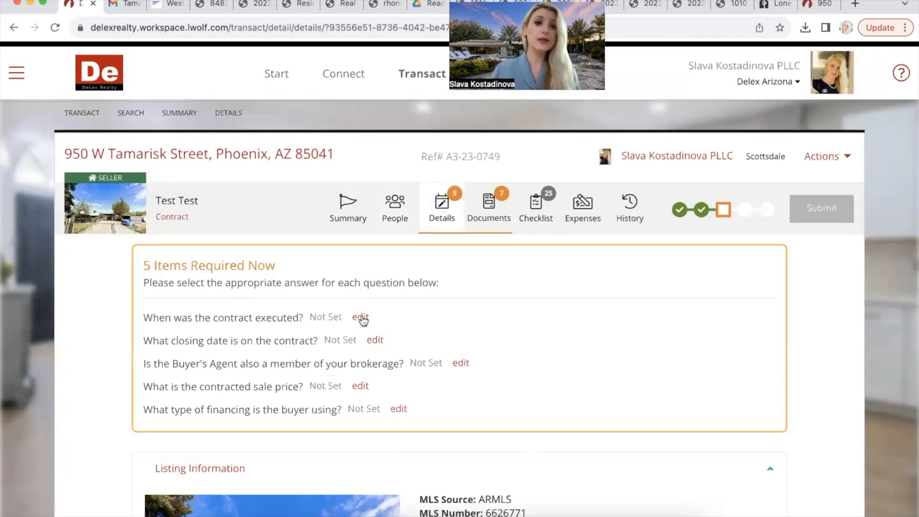
left_click(363, 319)
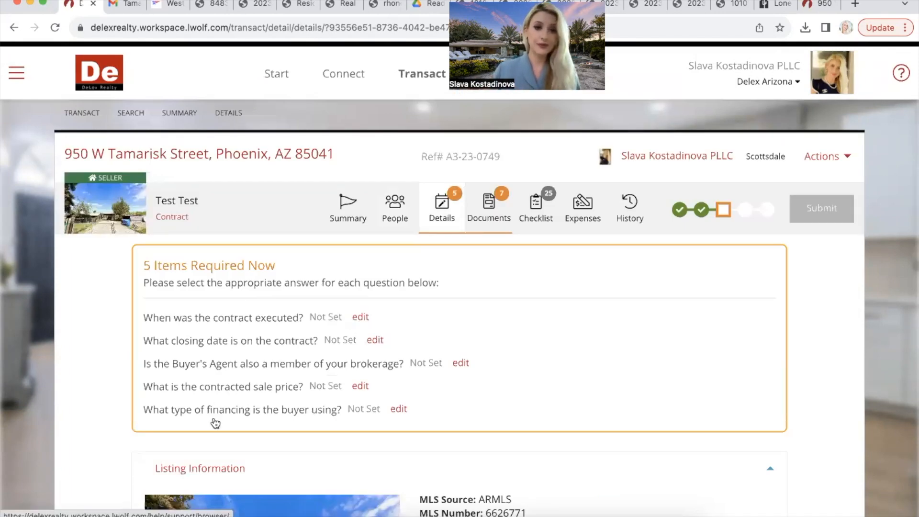
left_click(191, 452)
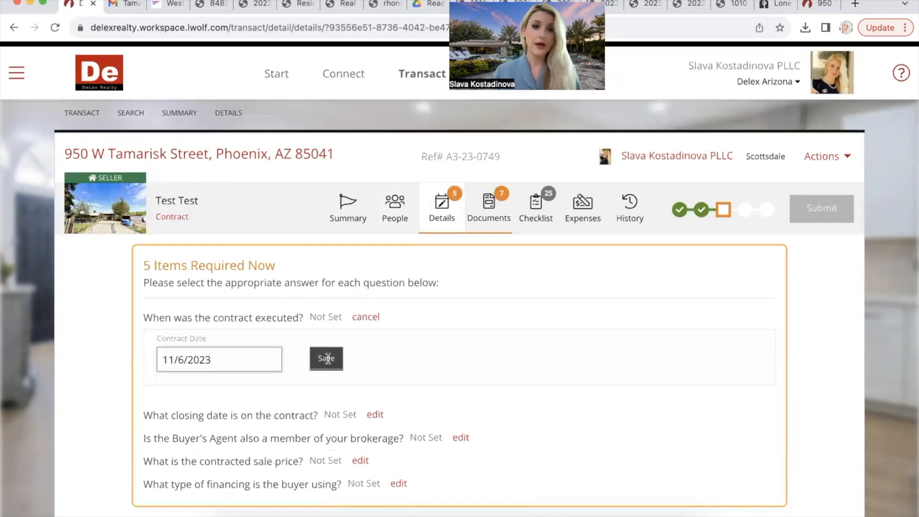
left_click(327, 358)
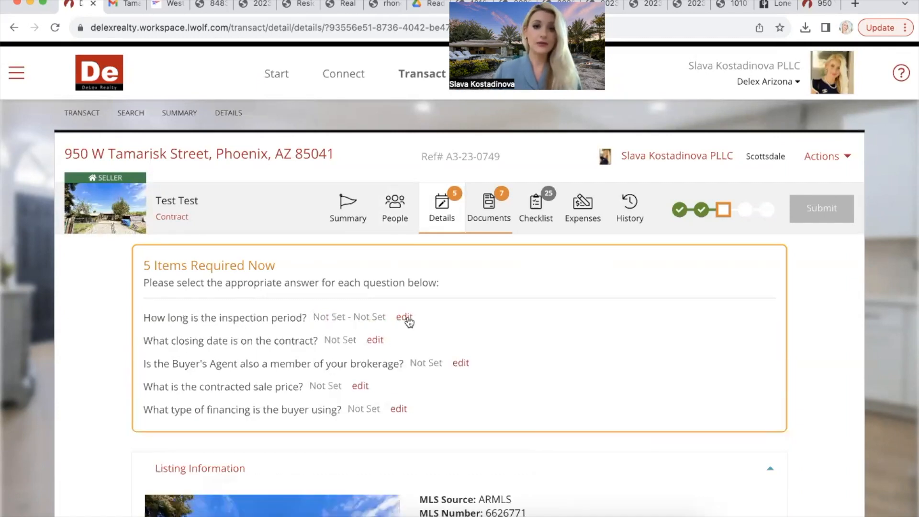
Step: Set the inspection period to 10 days
left_click(405, 319)
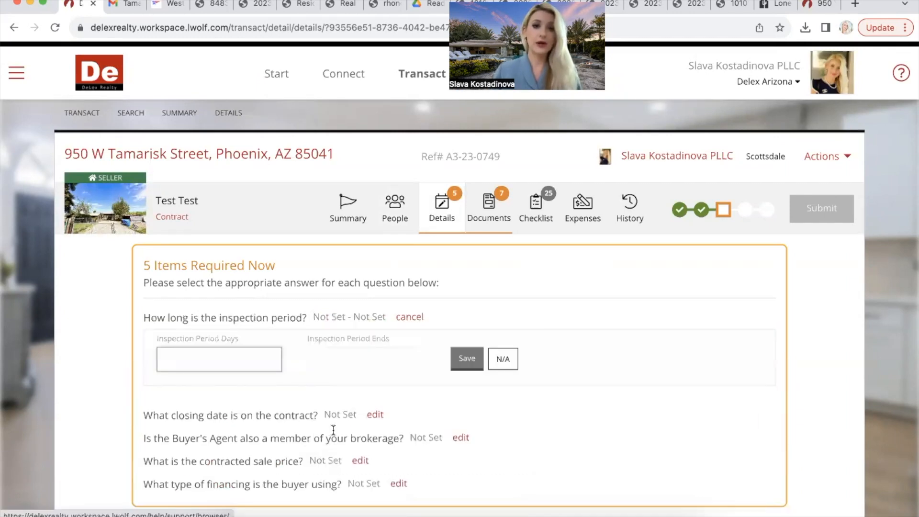
left_click(253, 365)
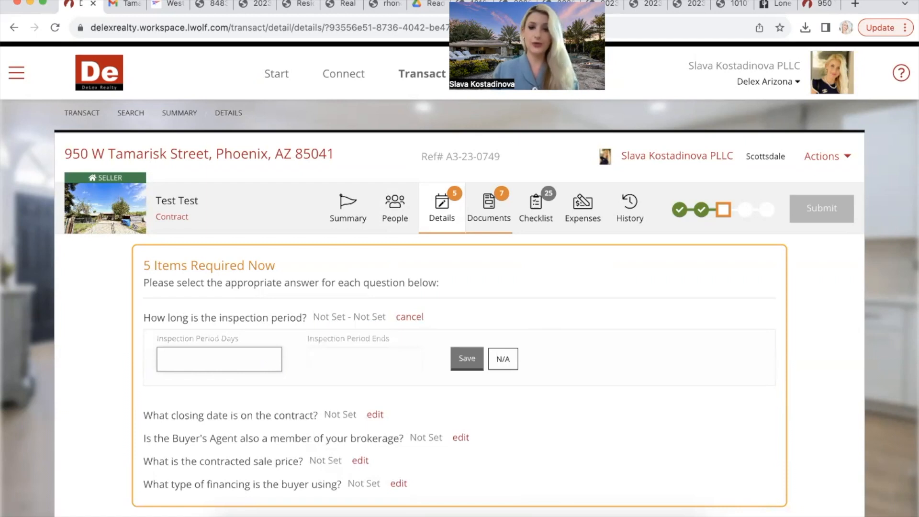
type("10")
left_click(468, 361)
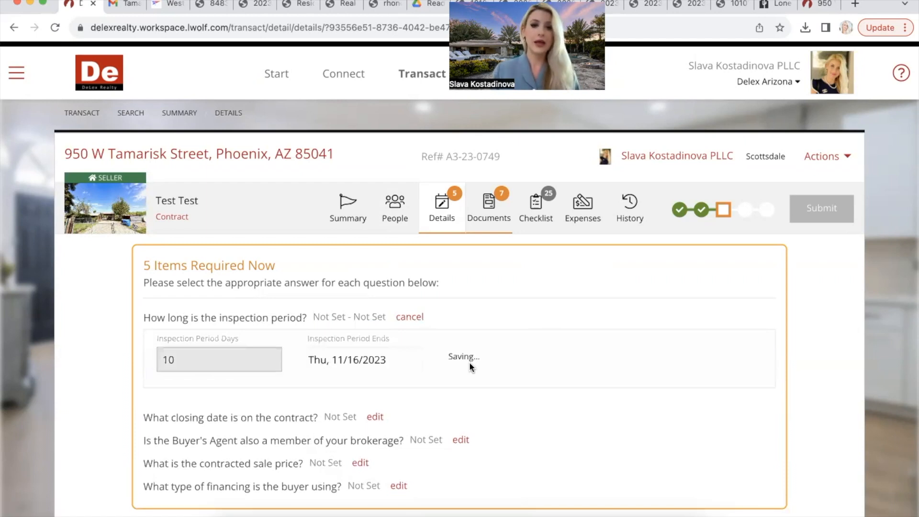
Step: Set the closing date to November 23, 2023 and mark the buyer's agent as Same Broker
left_click(376, 320)
left_click(260, 497)
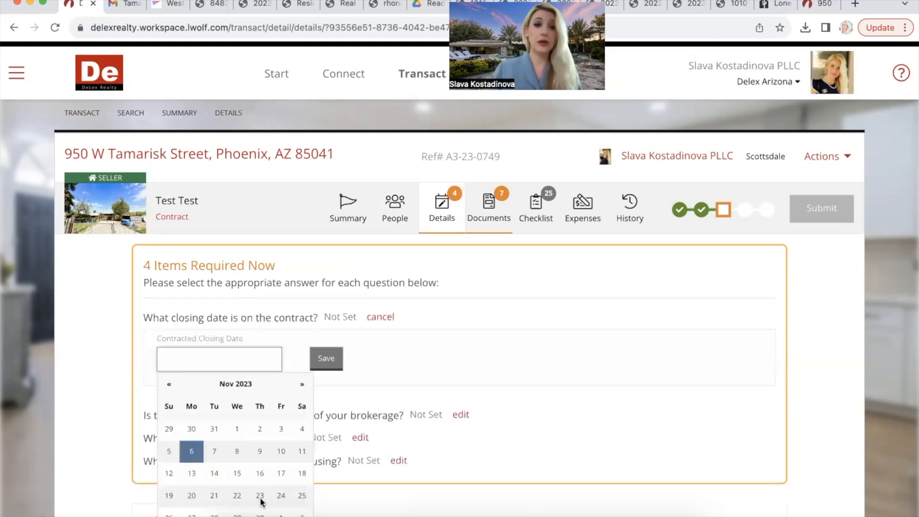
left_click(338, 357)
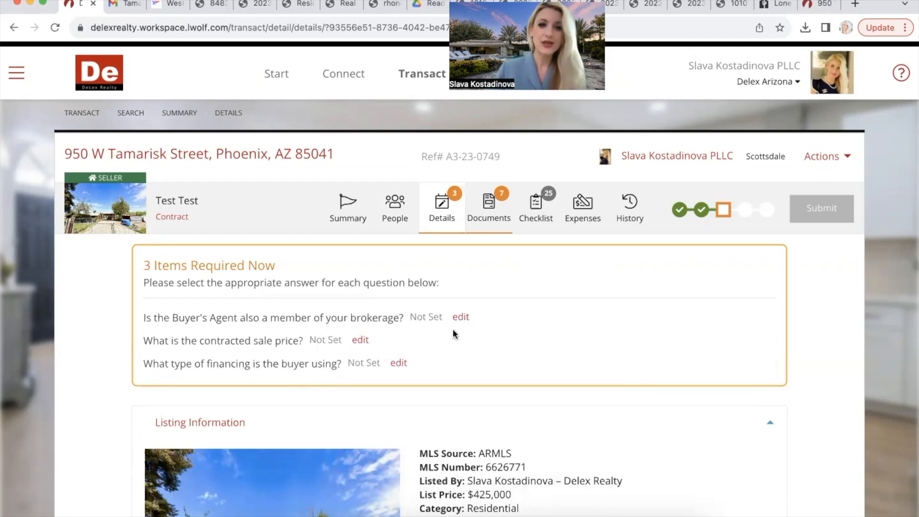
left_click(461, 319)
left_click(292, 374)
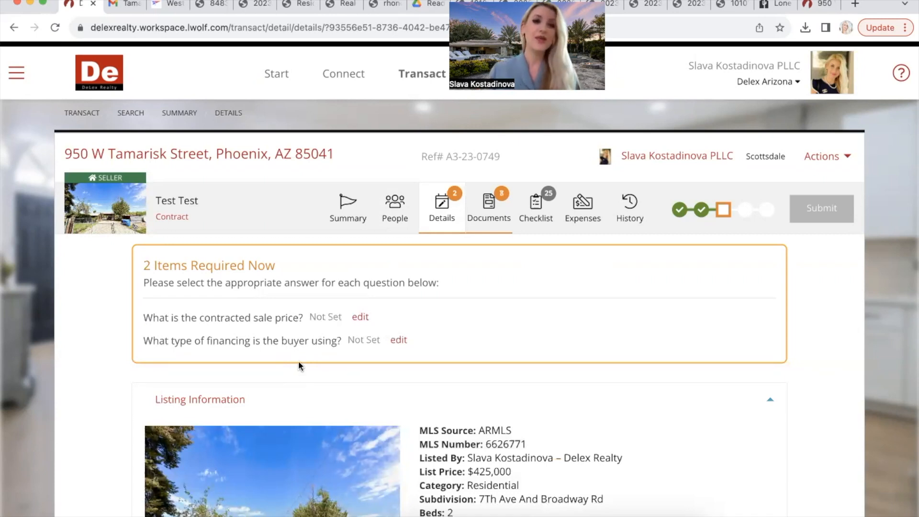
Step: Enter a 425000 sale price and choose Conventional Third-Party financing
left_click(363, 319)
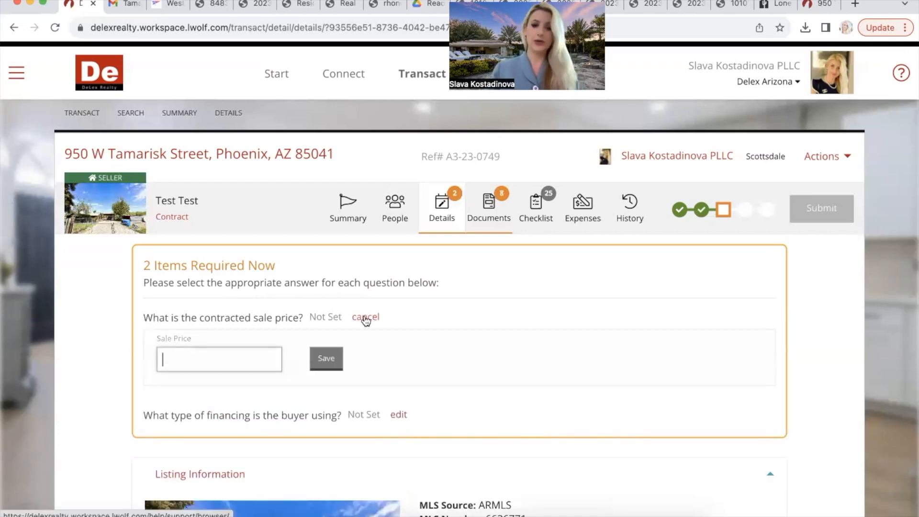
type("425000")
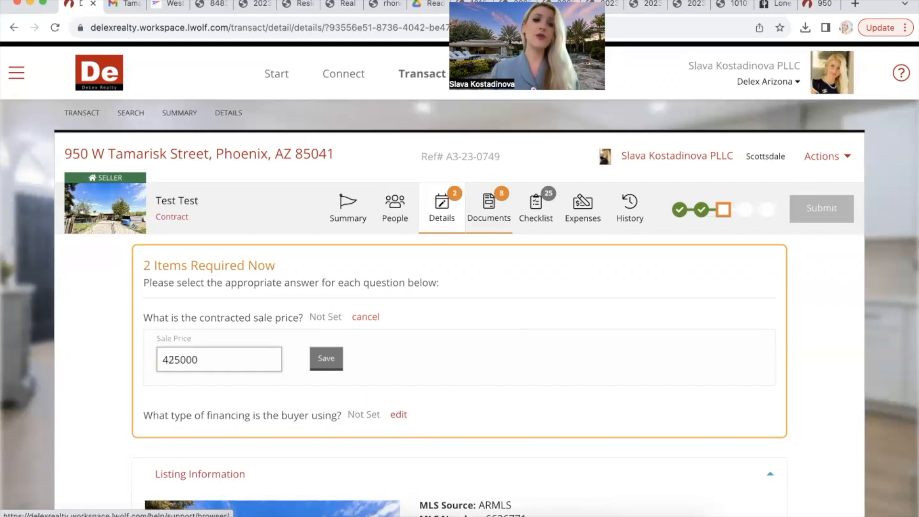
left_click(329, 364)
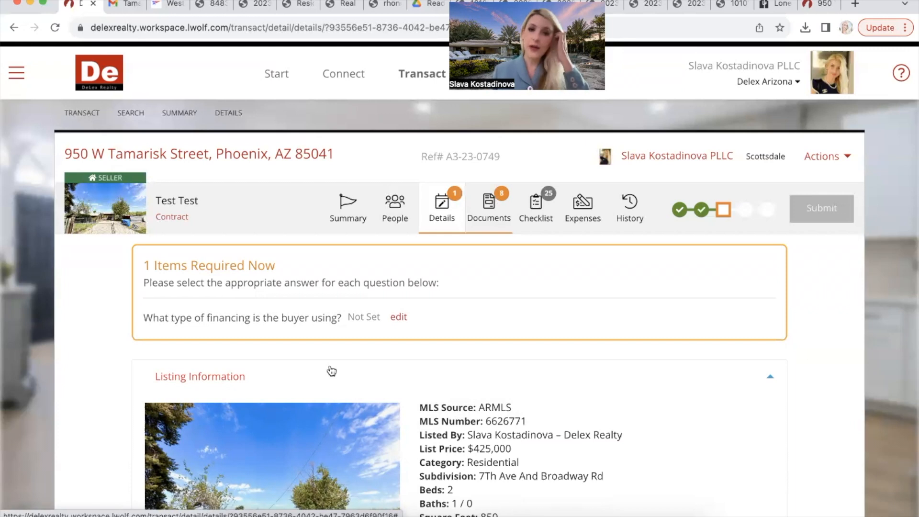
left_click(399, 318)
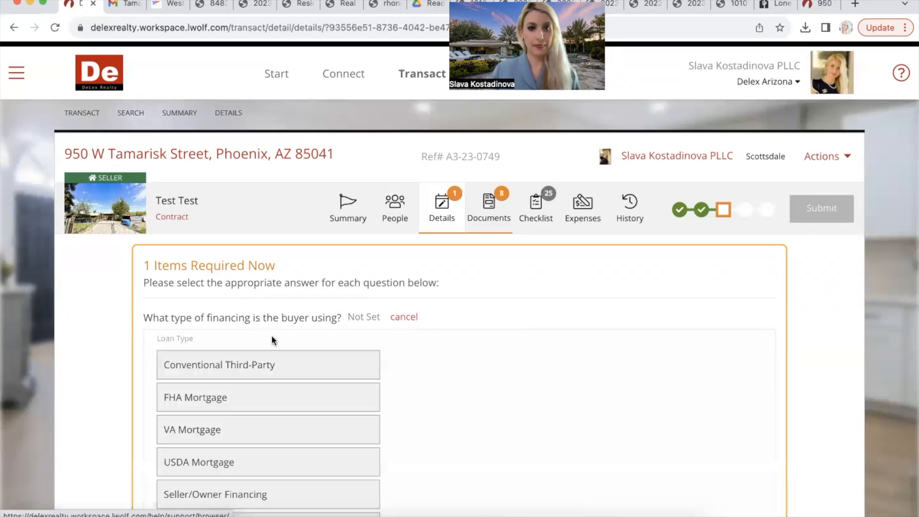
left_click(217, 373)
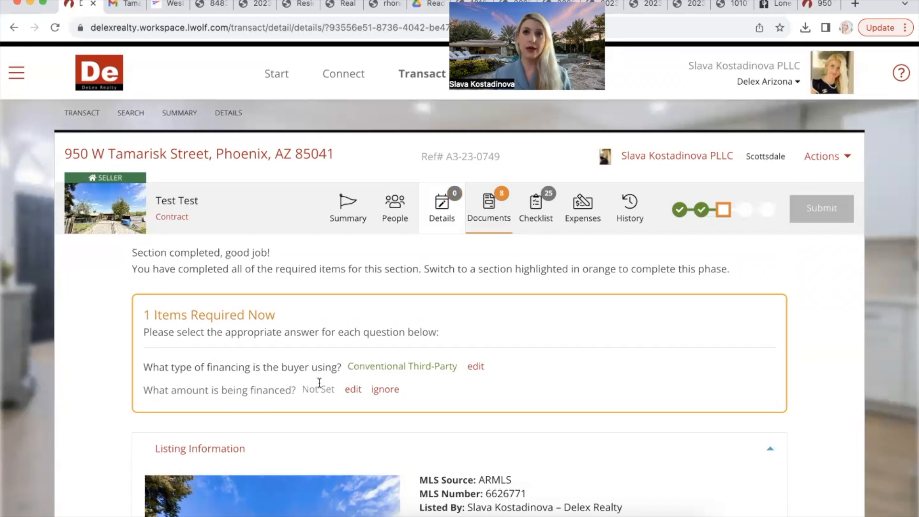
Step: Open the Documents page and scroll down to the Contract section's required documents
left_click(504, 213)
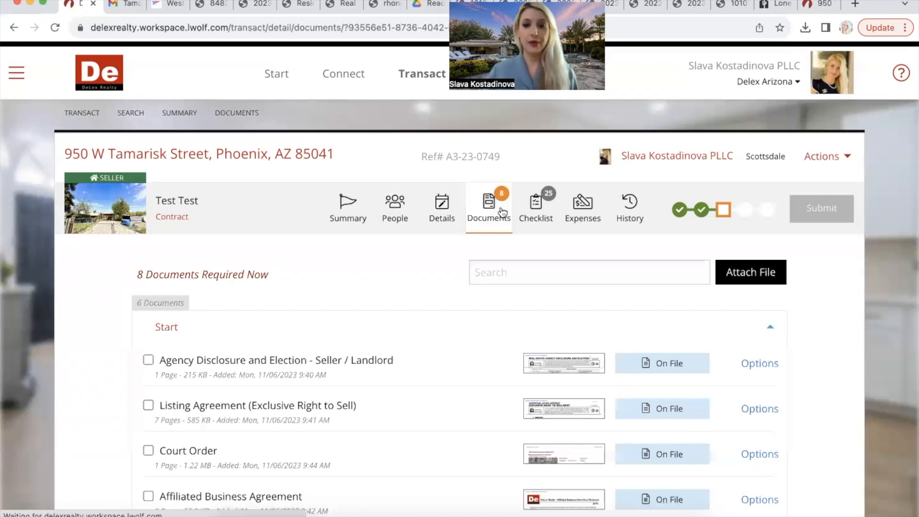
scroll(420, 426, "down", 10)
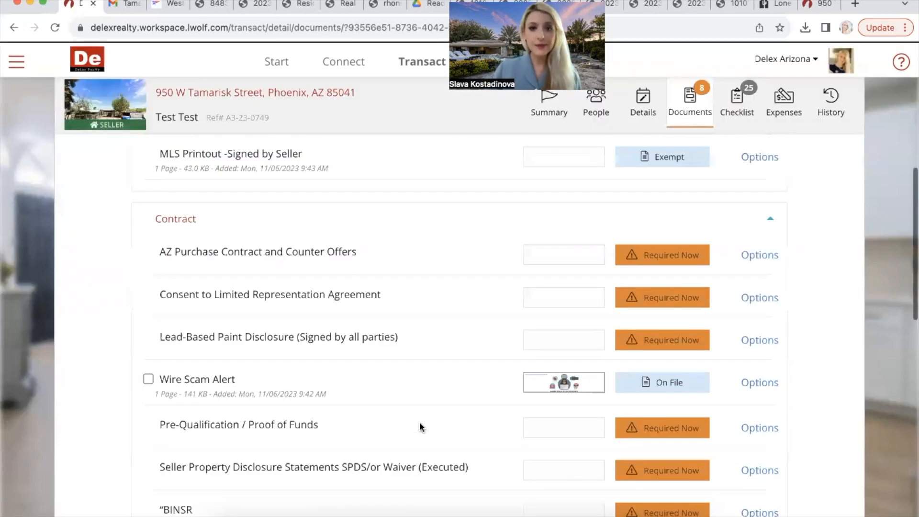
scroll(420, 427, "down", 1)
scroll(420, 427, "down", 4)
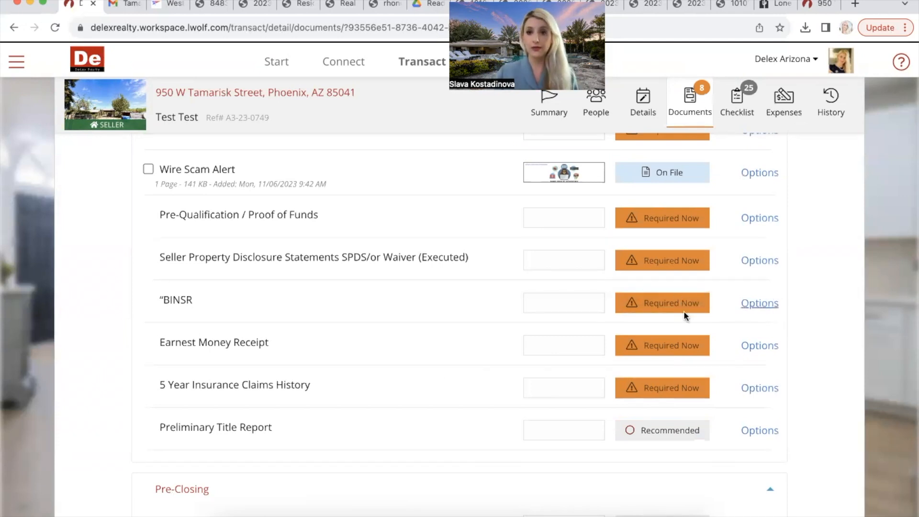
Step: Request an exemption for the BINSR document with the reason 'Buyer never sent'
left_click(774, 311)
left_click(796, 359)
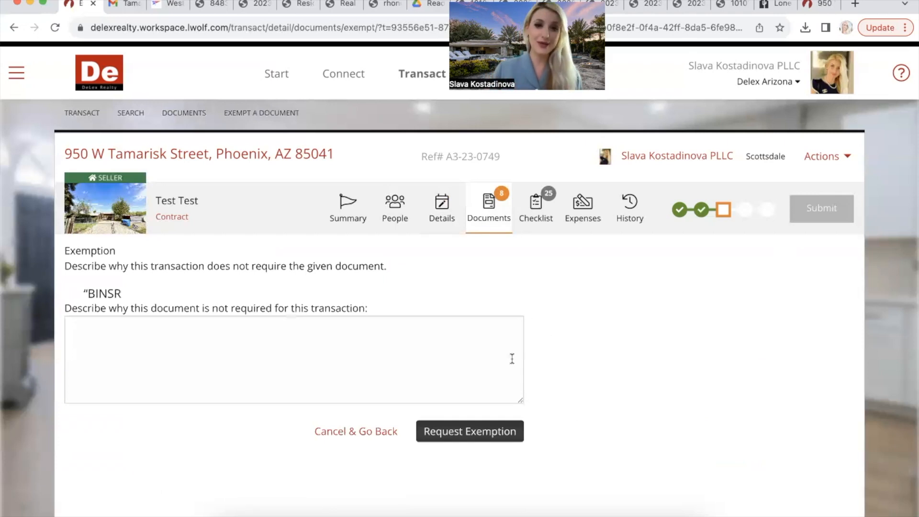
left_click(488, 345)
type("Buyer nev")
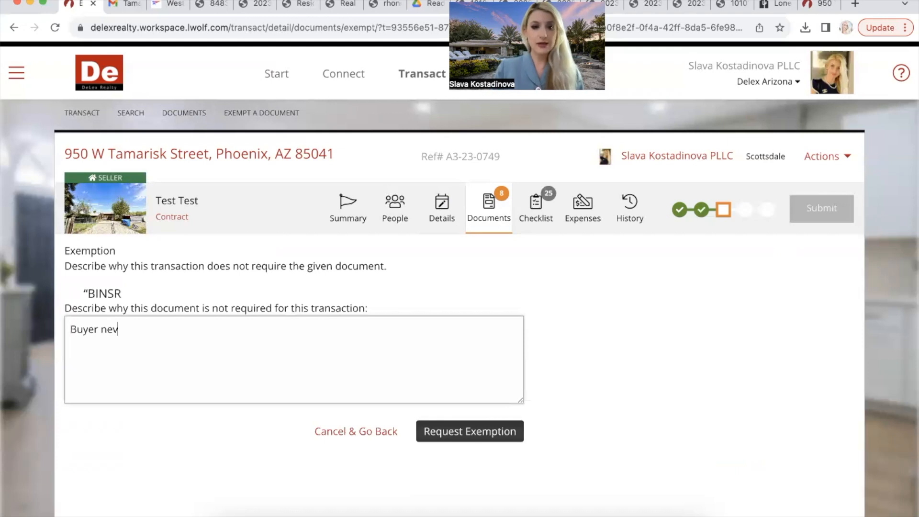
type("er sent")
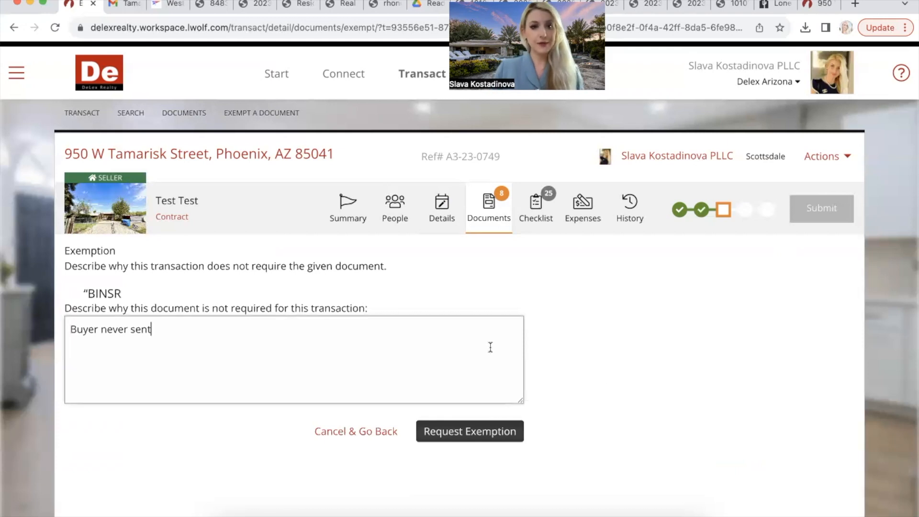
left_click(522, 440)
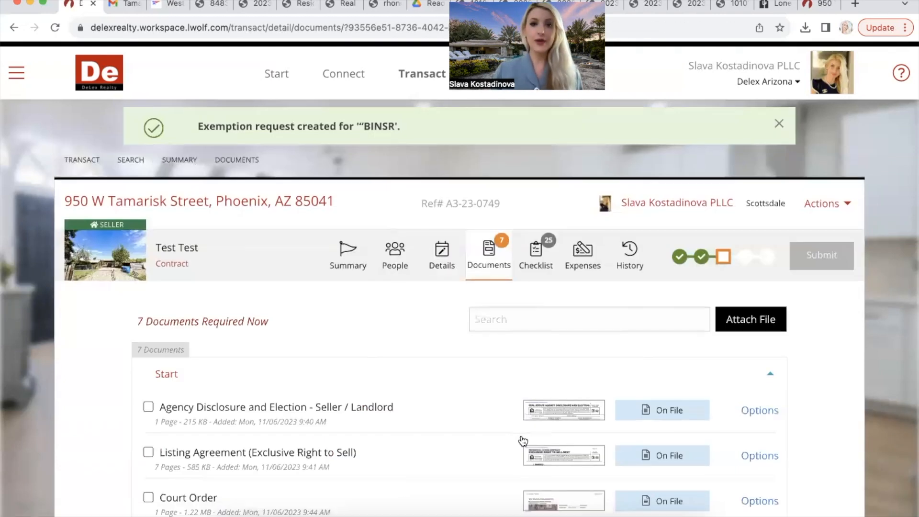
scroll(524, 440, "down", 10)
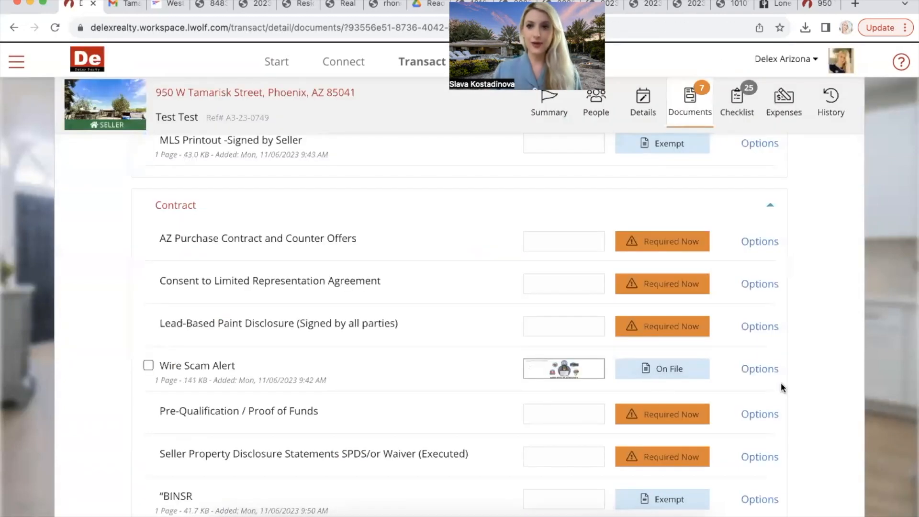
scroll(782, 387, "up", 10)
Step: Choose to upload a file from the computer and bring up the file chooser
left_click(761, 283)
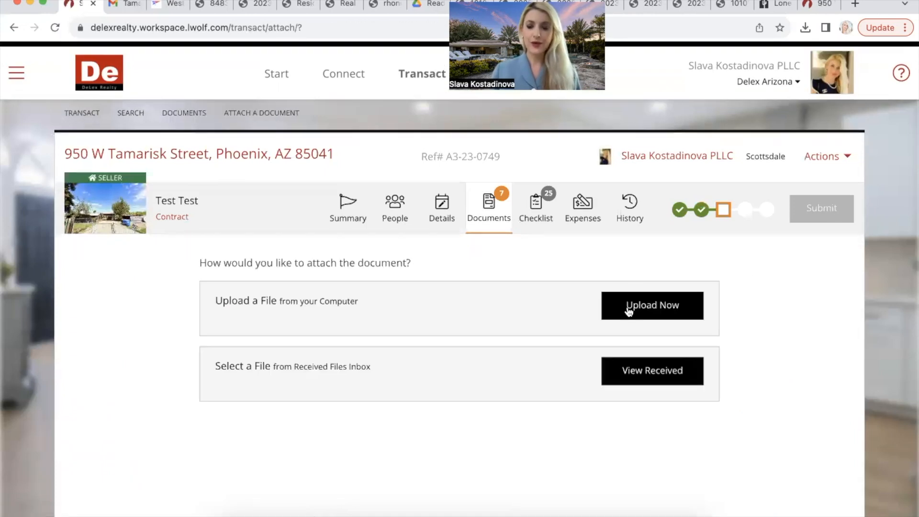
left_click(628, 308)
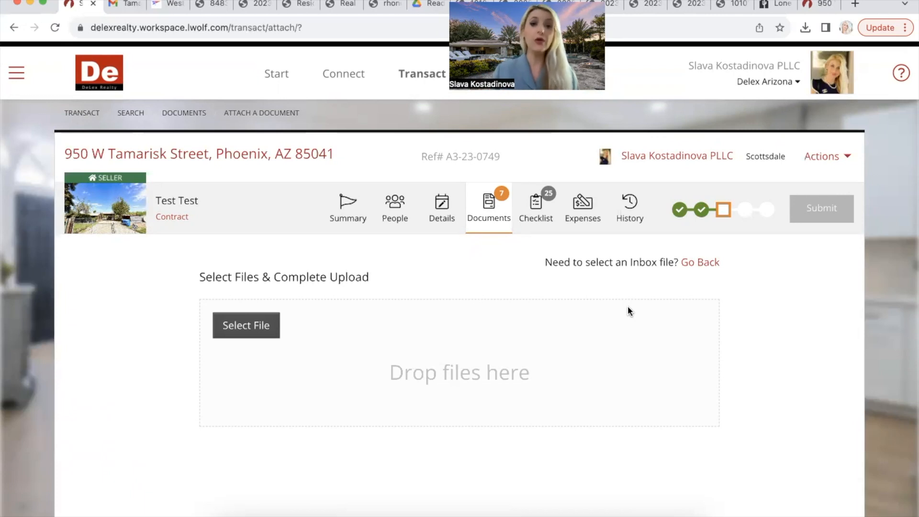
left_click(220, 334)
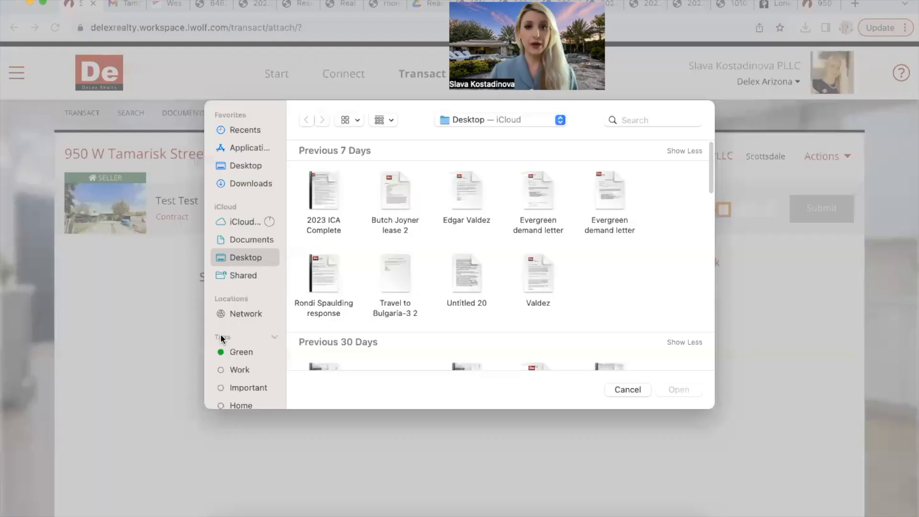
Step: Search the file picker for the Orientation folder by name ('ori', 'orien')
left_click(670, 118)
type("ori")
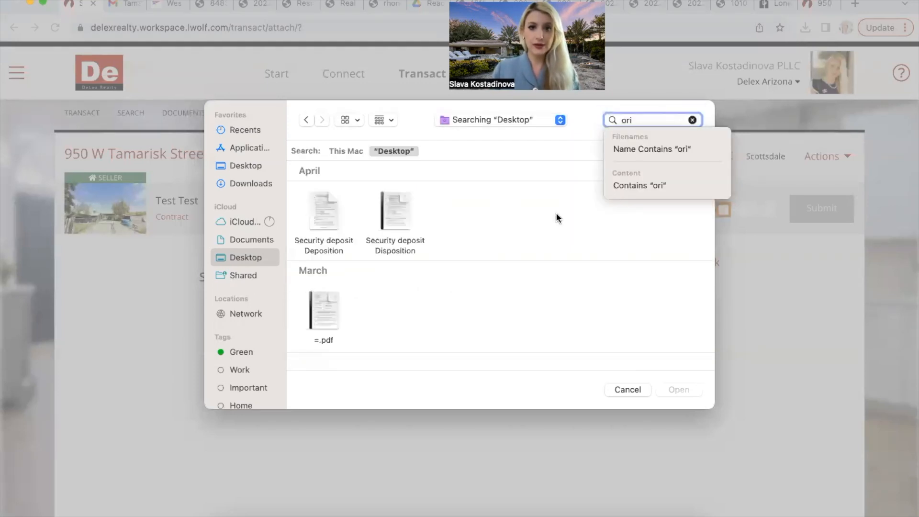
key("Down")
key("Down")
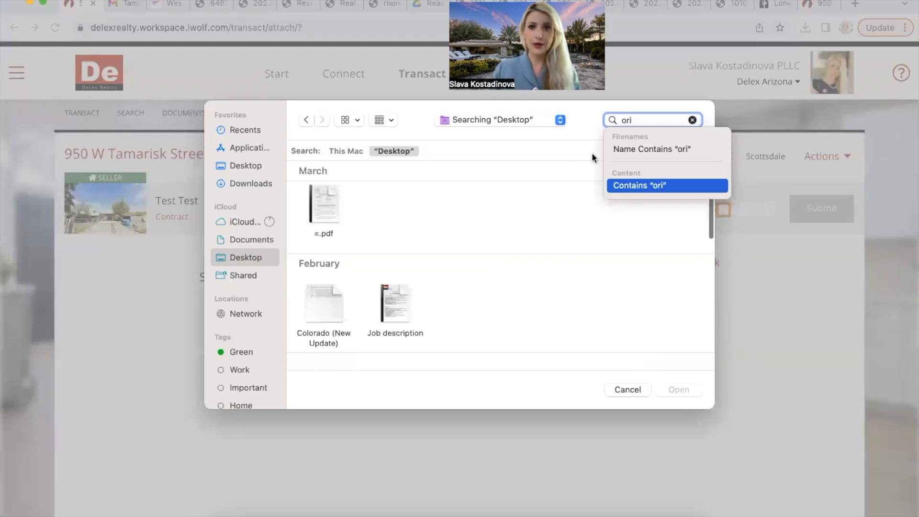
left_click(692, 120)
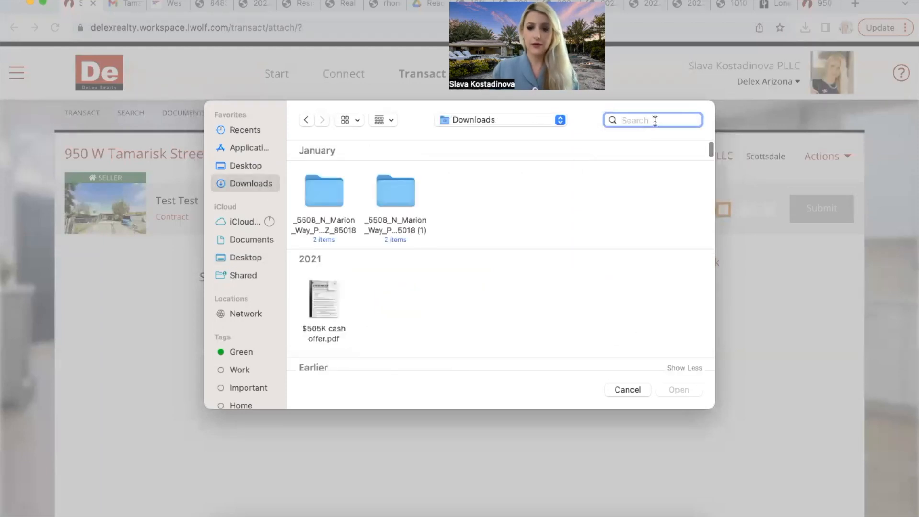
type("orien")
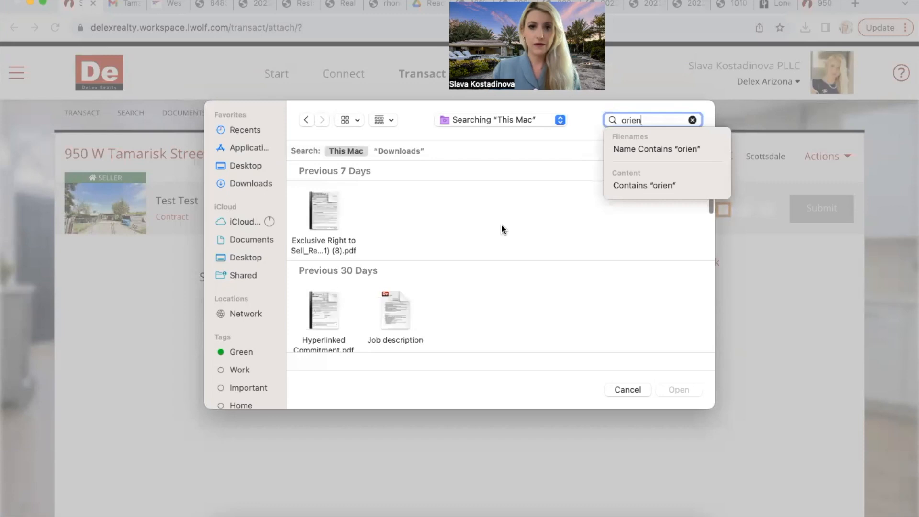
key("Down")
scroll(502, 229, "down", 5)
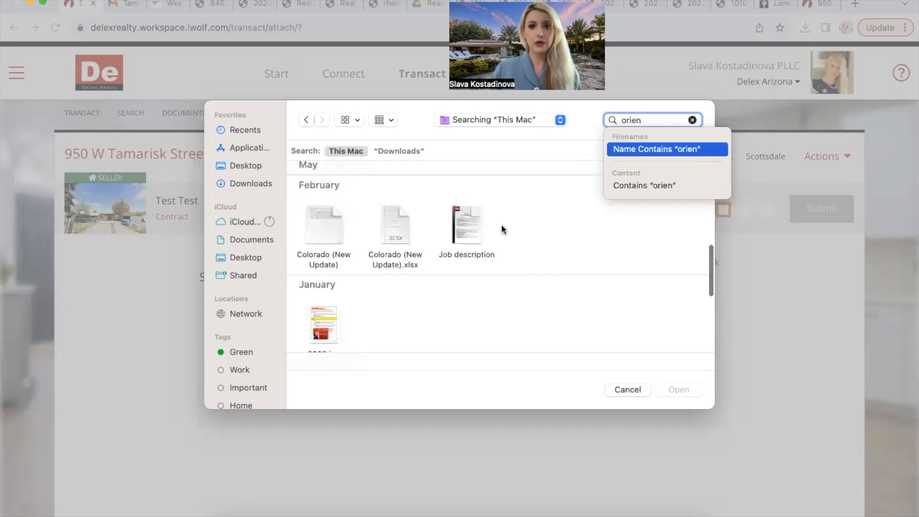
scroll(503, 229, "down", 5)
scroll(501, 224, "down", 3)
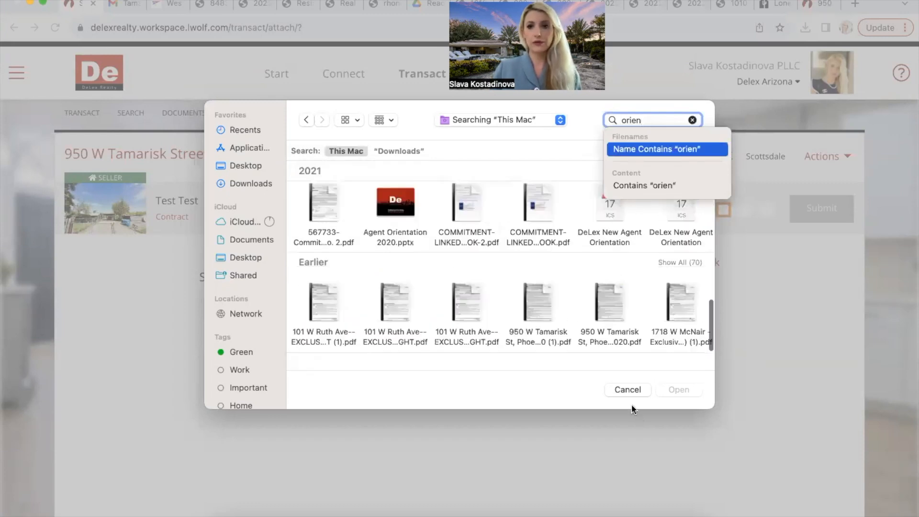
type("ta")
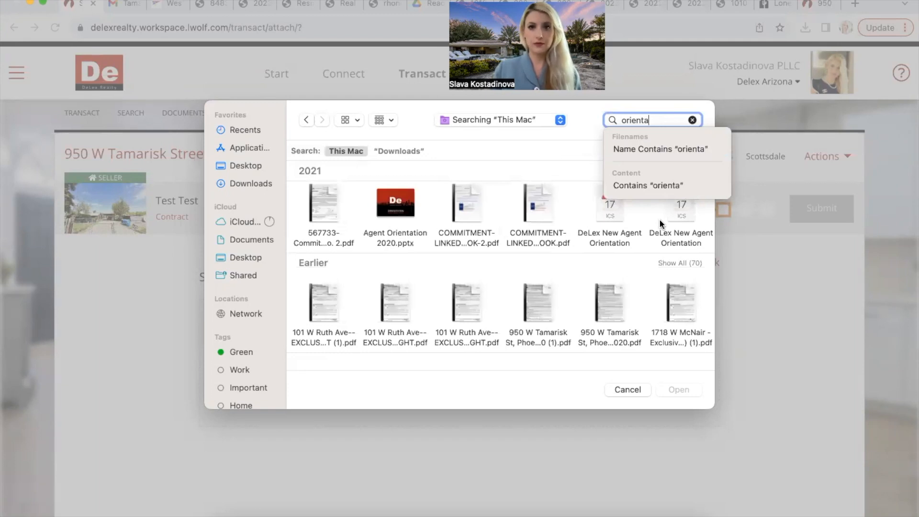
key("Escape")
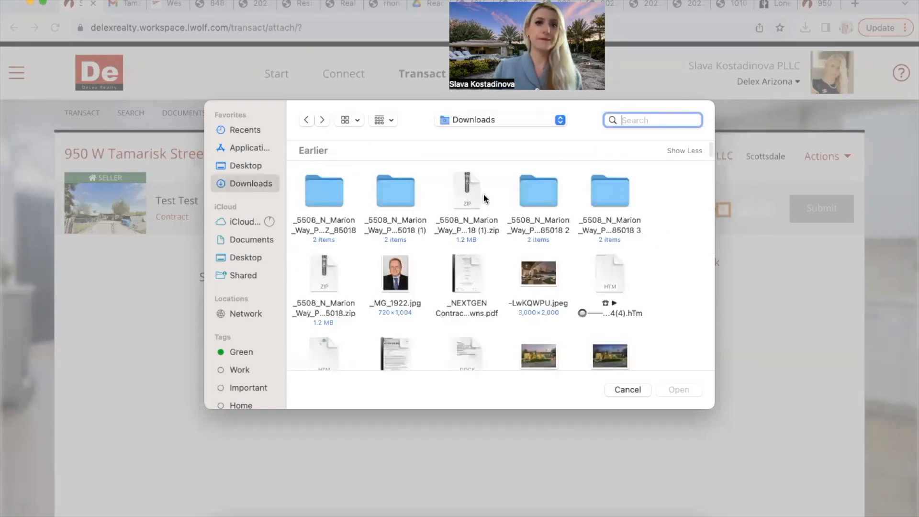
Step: Find the Orientation folder on the Desktop and open it
left_click(270, 160)
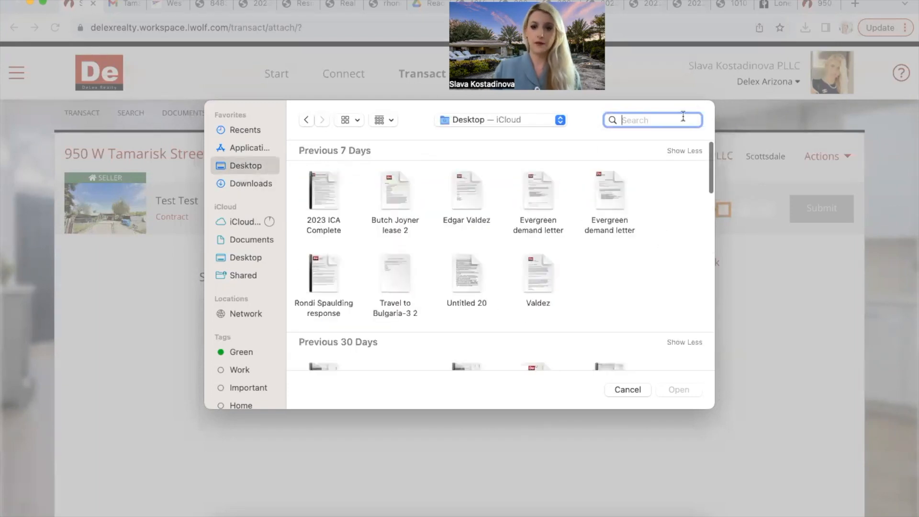
type("orie")
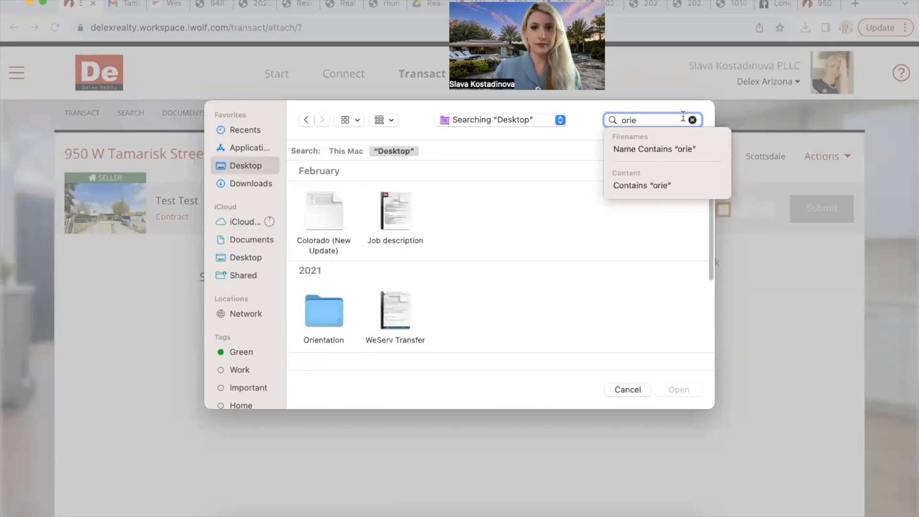
left_click(335, 314)
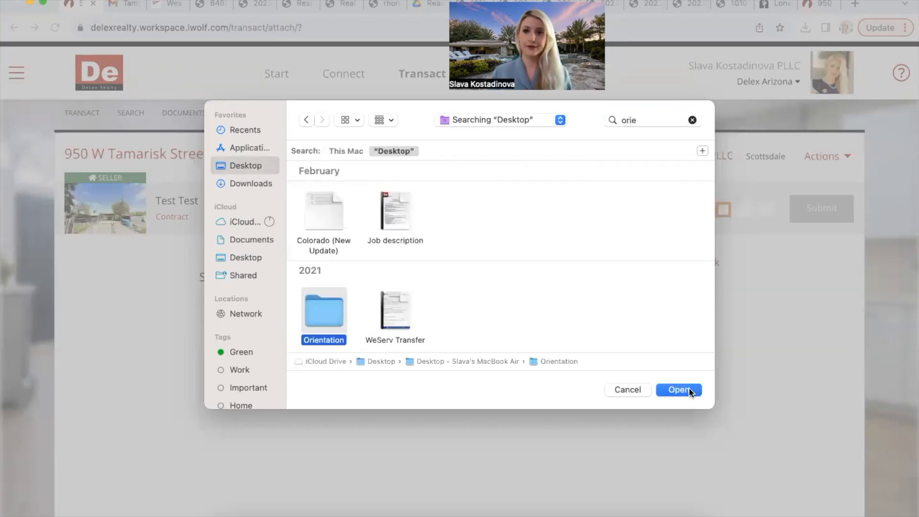
left_click(689, 390)
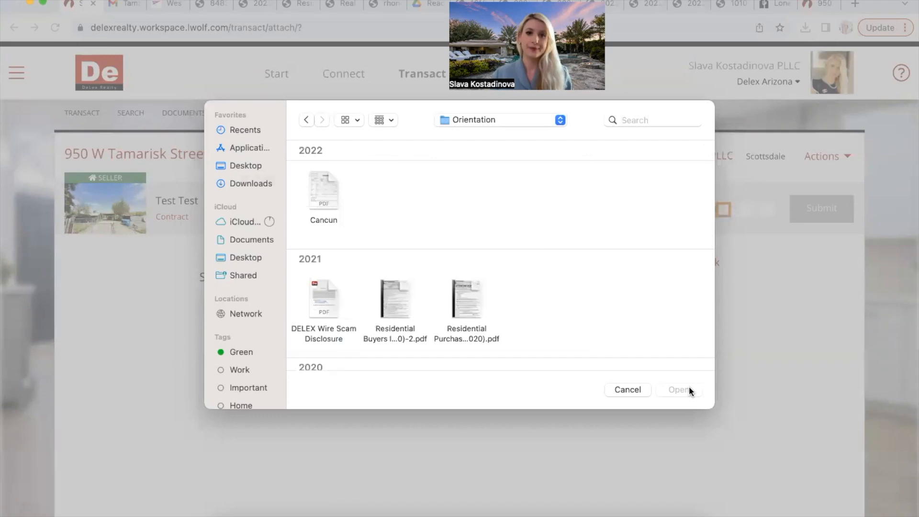
Step: Select the six DELEX PDFs under Earlier and upload them
scroll(575, 315, "down", 2)
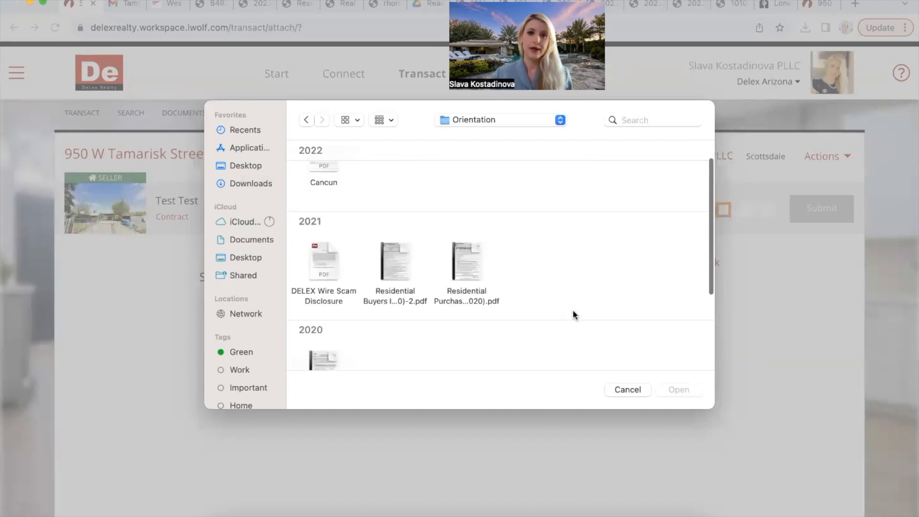
scroll(574, 314, "up", 2)
scroll(574, 315, "down", 10)
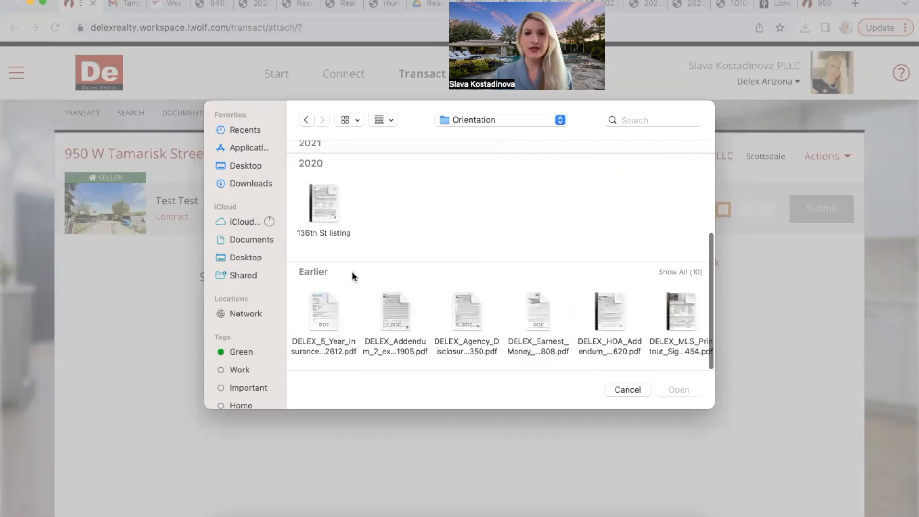
left_click_drag(318, 276, 681, 394)
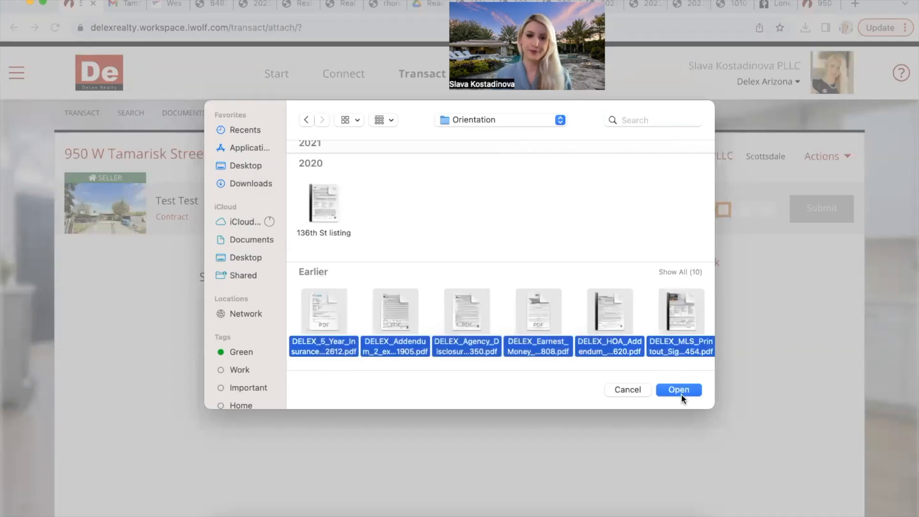
left_click(679, 390)
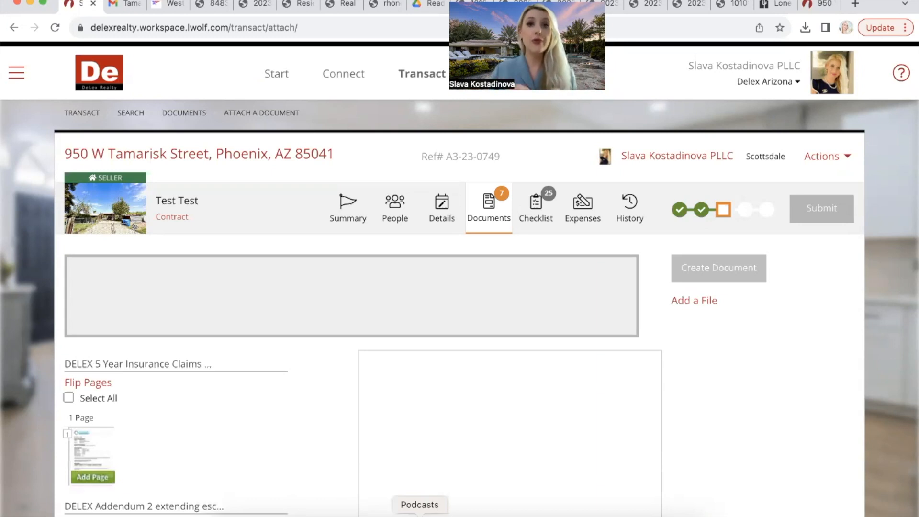
Step: Scroll down the Attach a Document page to review the uploaded DELEX PDFs
scroll(199, 429, "down", 2)
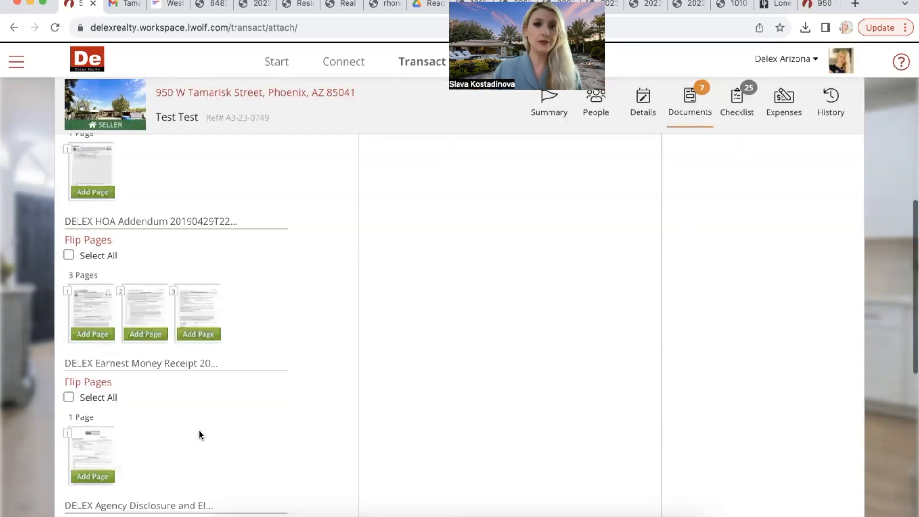
Step: Save all three HOA Addendum pages as an 'AZ Purchase Contract and Counter Offers' document
scroll(199, 430, "down", 2)
scroll(141, 340, "up", 1)
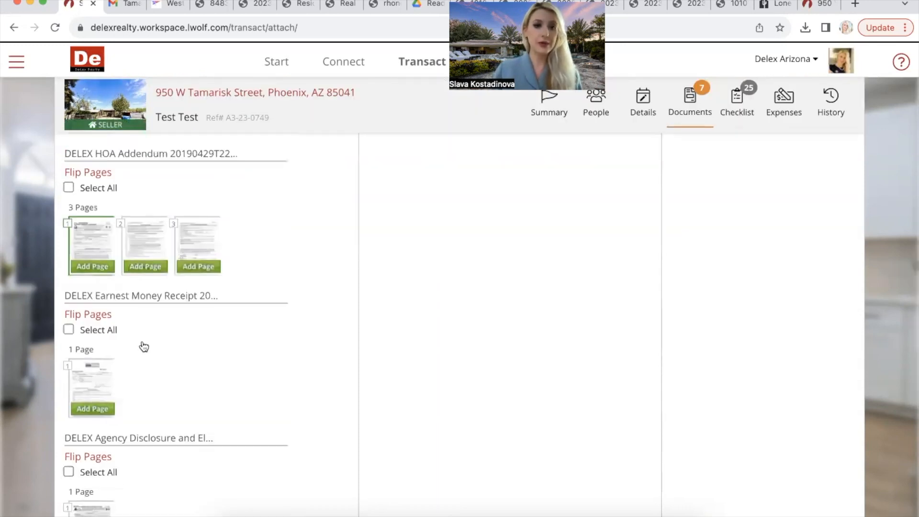
scroll(143, 343, "down", 7)
scroll(68, 273, "up", 9)
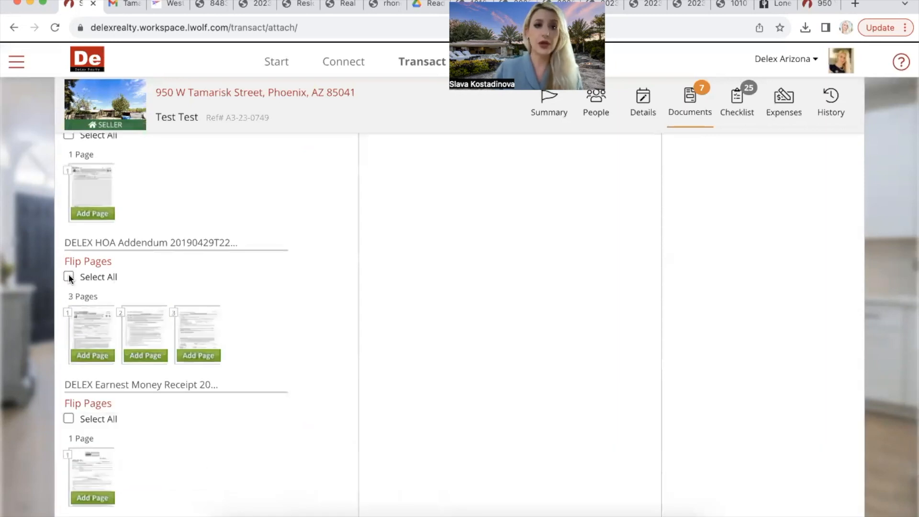
left_click(68, 276)
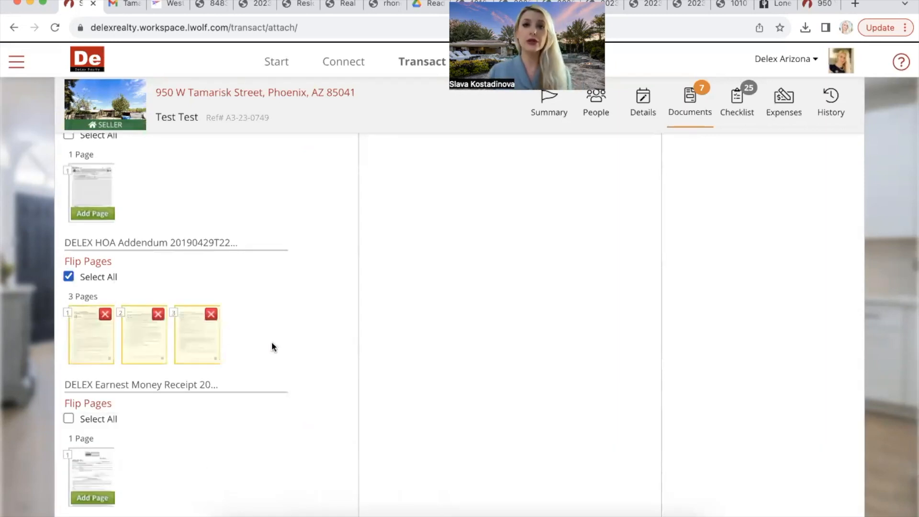
scroll(271, 341, "up", 10)
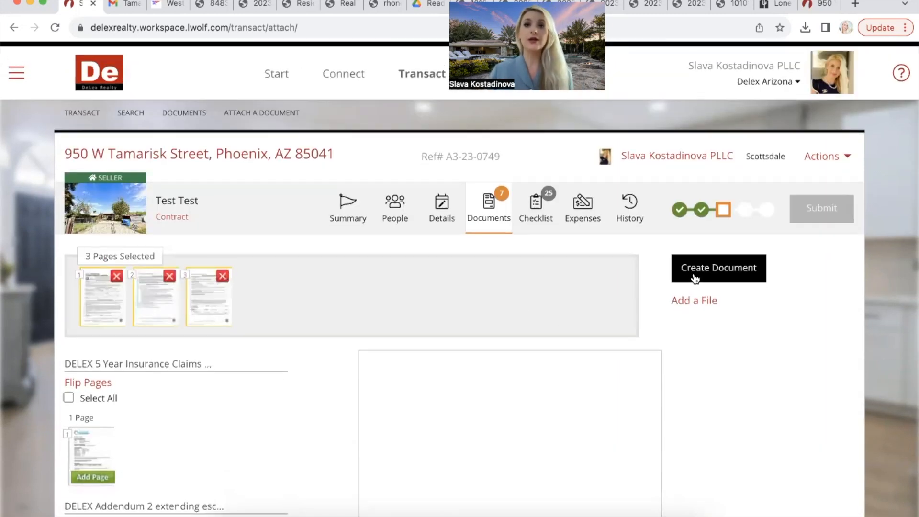
left_click(695, 269)
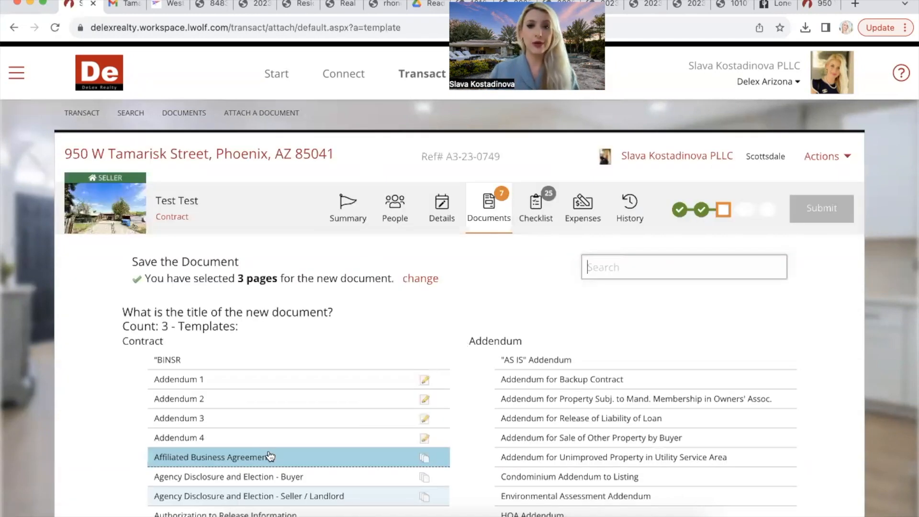
scroll(270, 456, "down", 5)
left_click(321, 306)
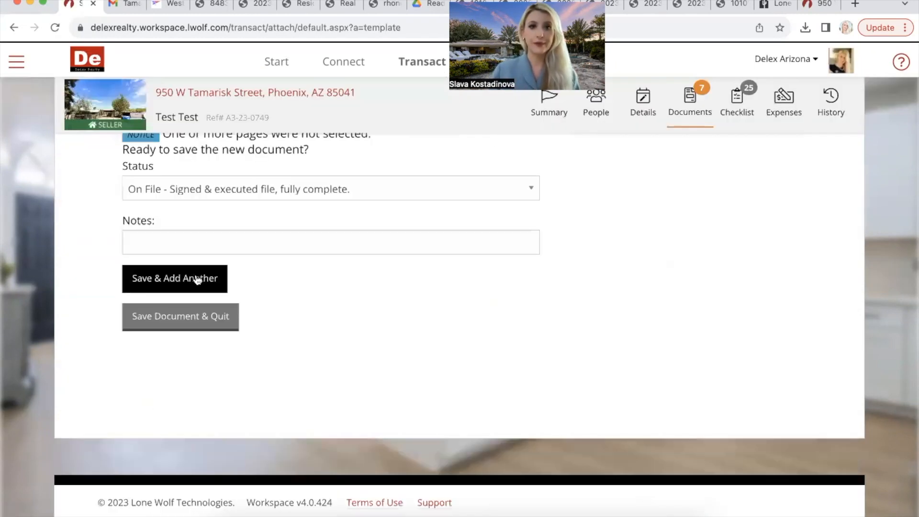
left_click(197, 281)
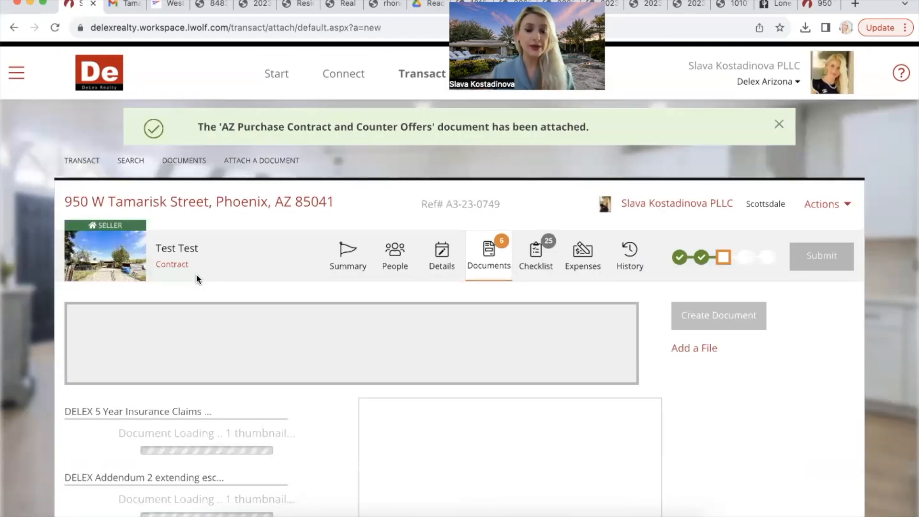
Step: Add both MLS Printout pages and the Agency Disclosure page to a new document
scroll(197, 279, "down", 3)
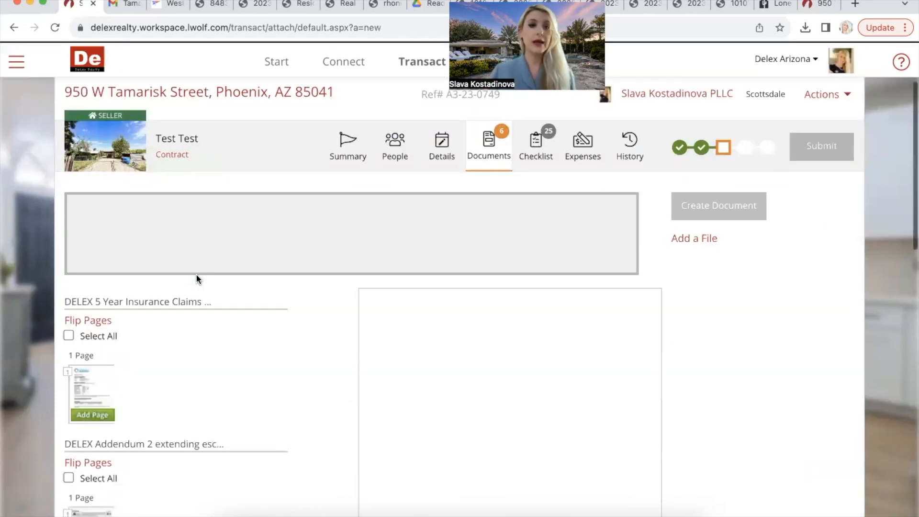
scroll(198, 279, "down", 5)
scroll(197, 279, "down", 7)
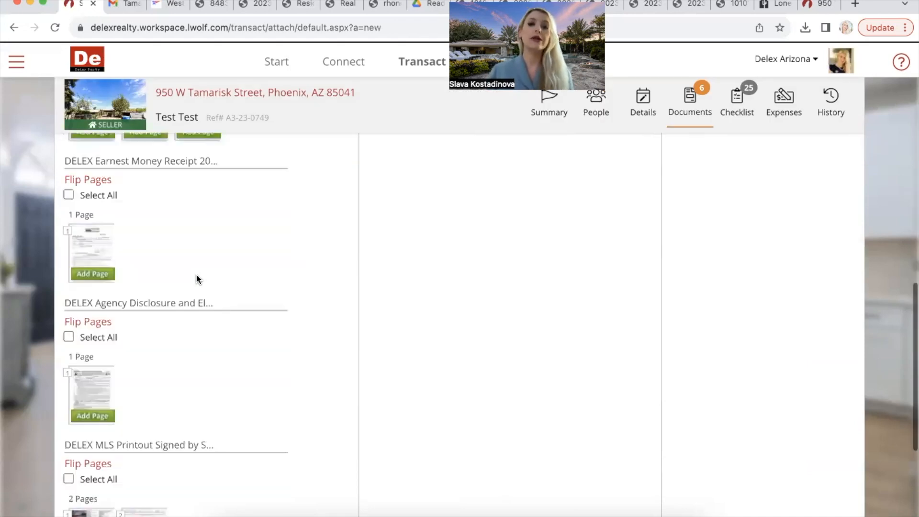
scroll(197, 279, "down", 3)
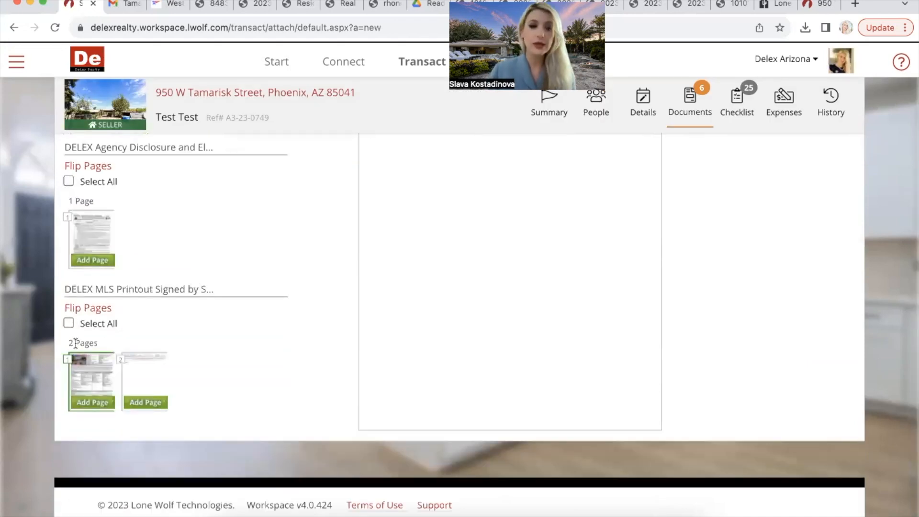
left_click(94, 403)
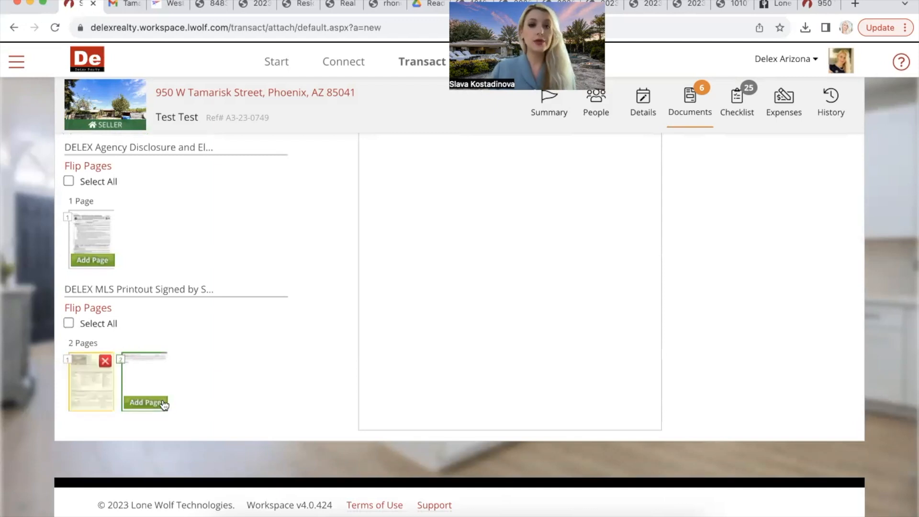
left_click(92, 354)
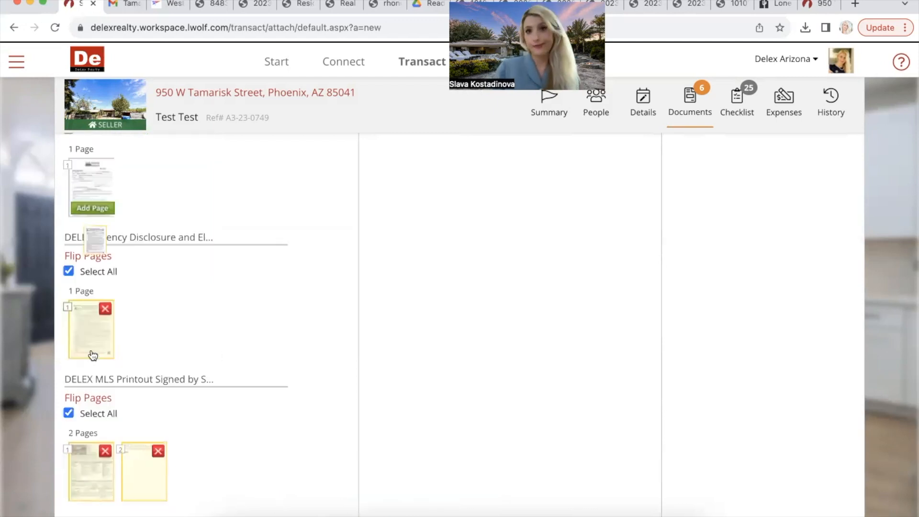
scroll(93, 355, "up", 5)
scroll(92, 350, "up", 6)
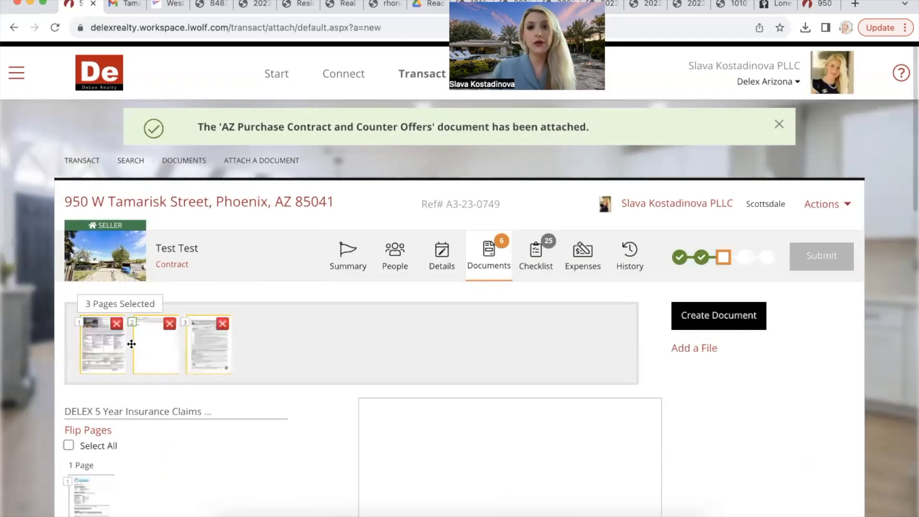
Step: Save the three pages as an Amendment to Contract document titled 'Addendum 1,2,3'
left_click(753, 320)
scroll(662, 392, "down", 10)
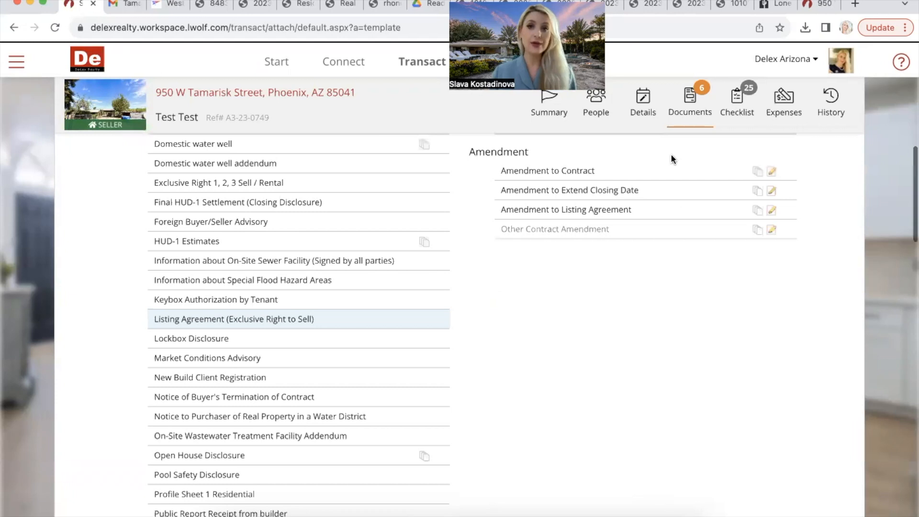
scroll(671, 155, "up", 1)
left_click(612, 189)
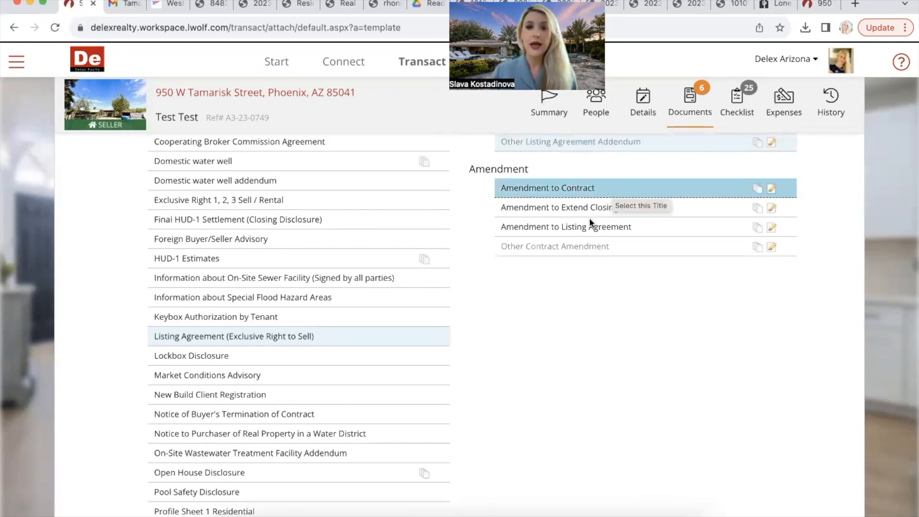
scroll(314, 247, "up", 3)
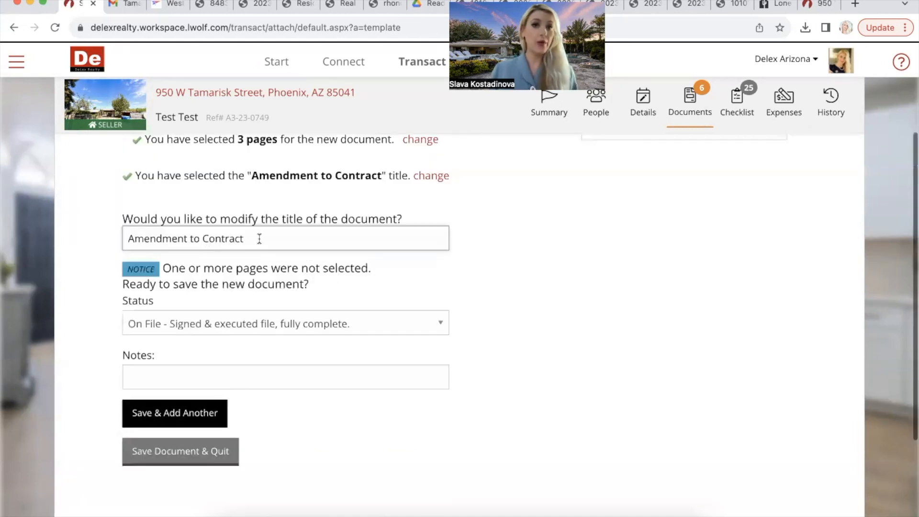
triple_click(259, 240)
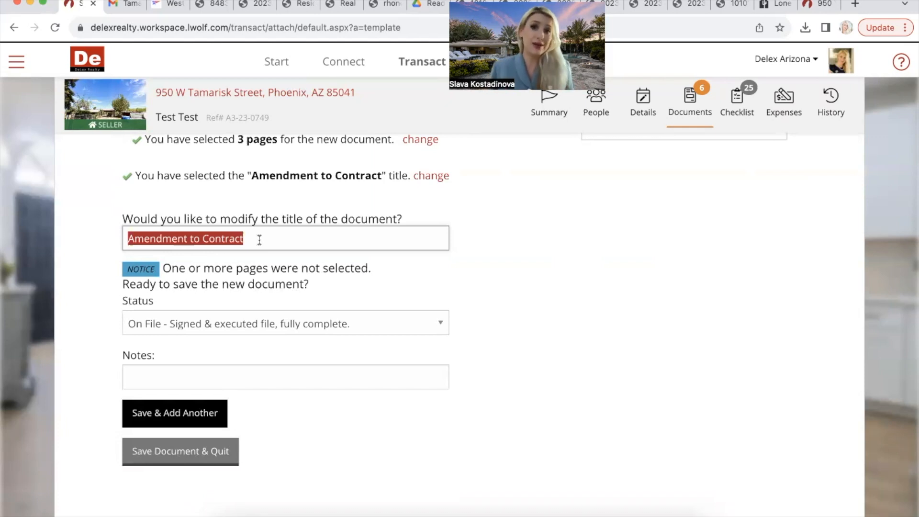
type("A")
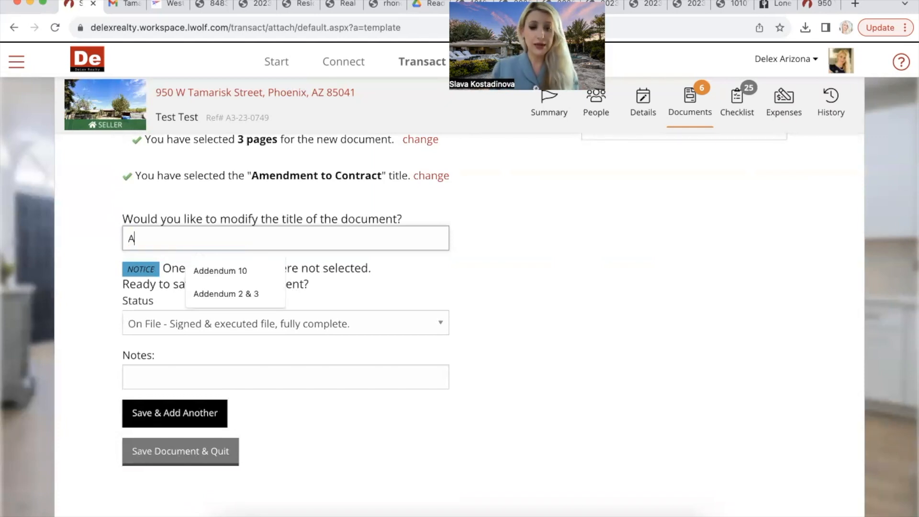
type("ddendu")
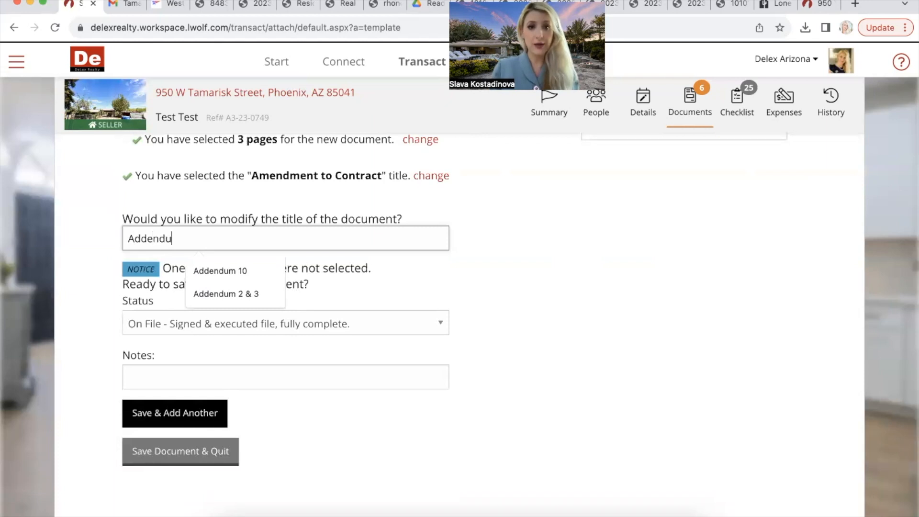
type("m 1,2,3")
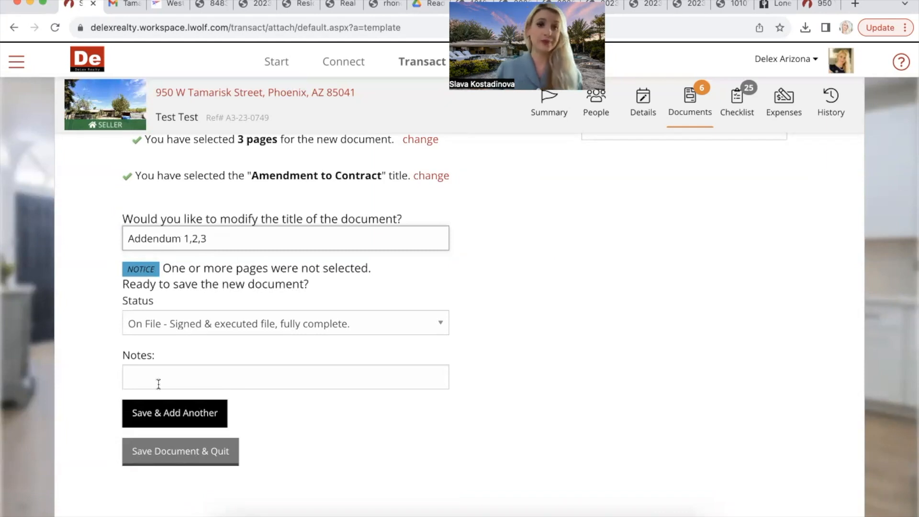
left_click(178, 413)
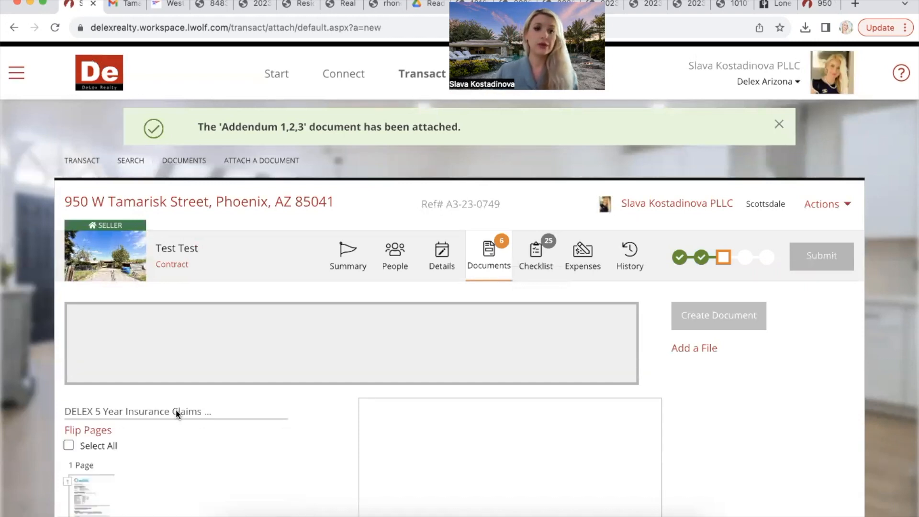
Step: Save the Earnest Money Receipt page as a Consent to Limited Representation Agreement document
scroll(176, 409, "down", 6)
scroll(176, 409, "down", 2)
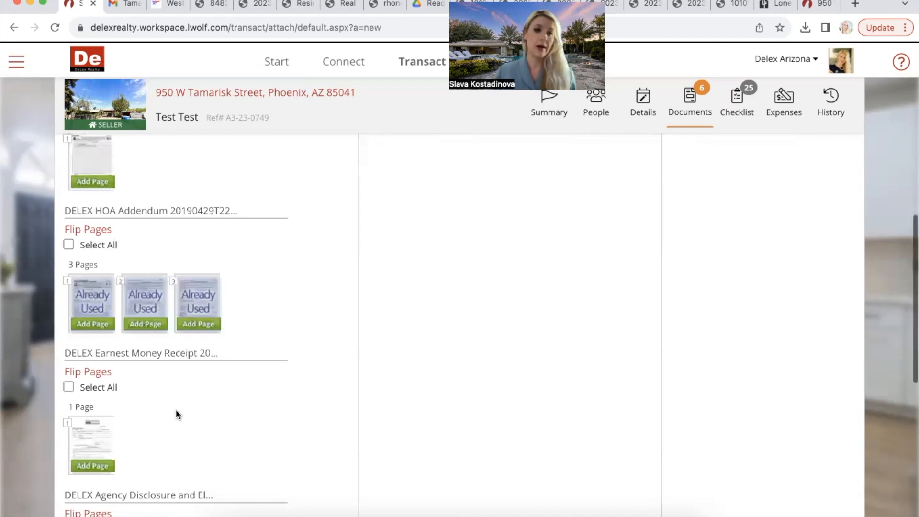
scroll(177, 409, "down", 2)
scroll(176, 409, "down", 4)
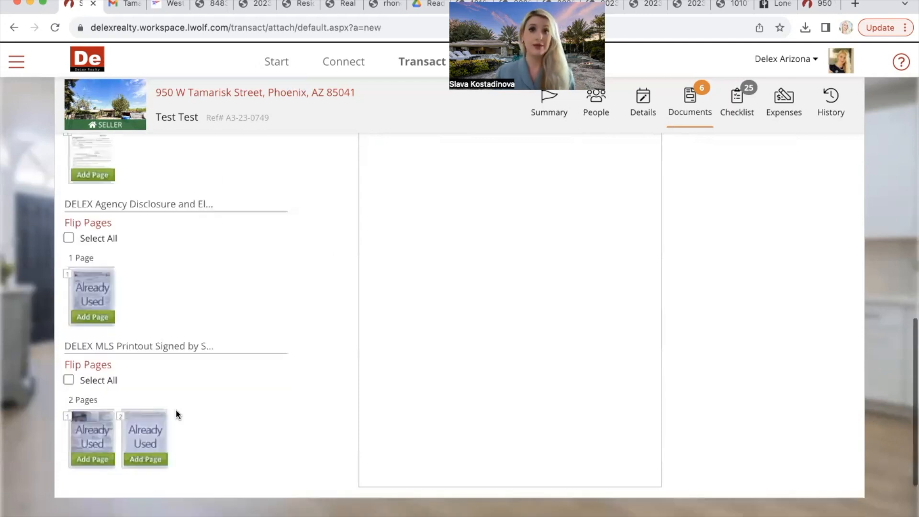
scroll(177, 409, "up", 4)
scroll(176, 410, "up", 4)
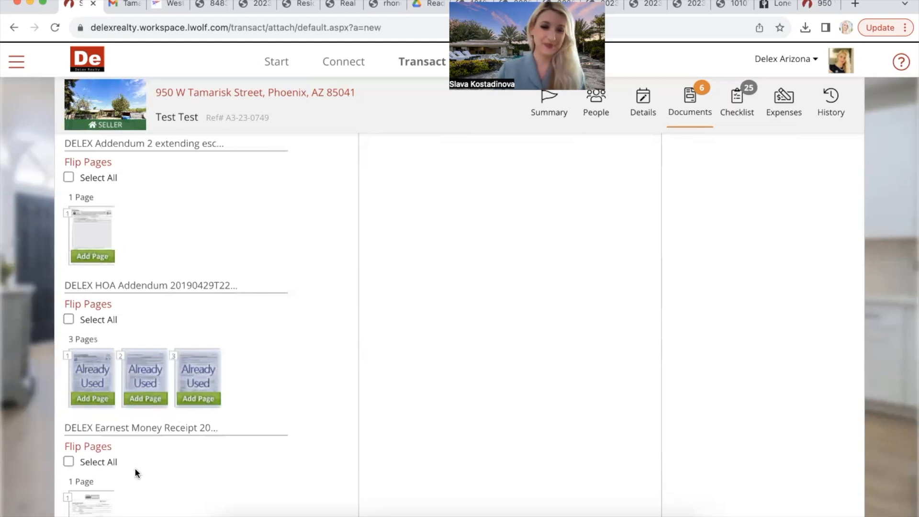
scroll(134, 467, "down", 6)
scroll(134, 353, "up", 3)
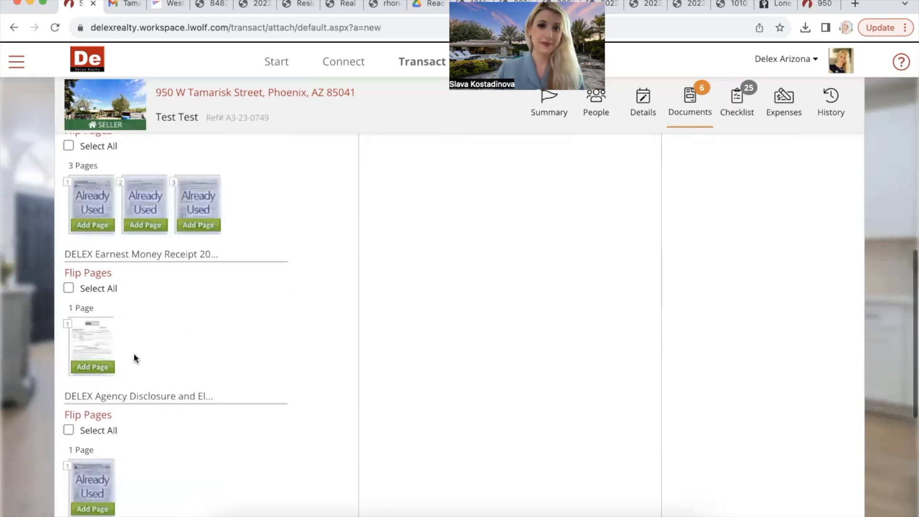
left_click(93, 368)
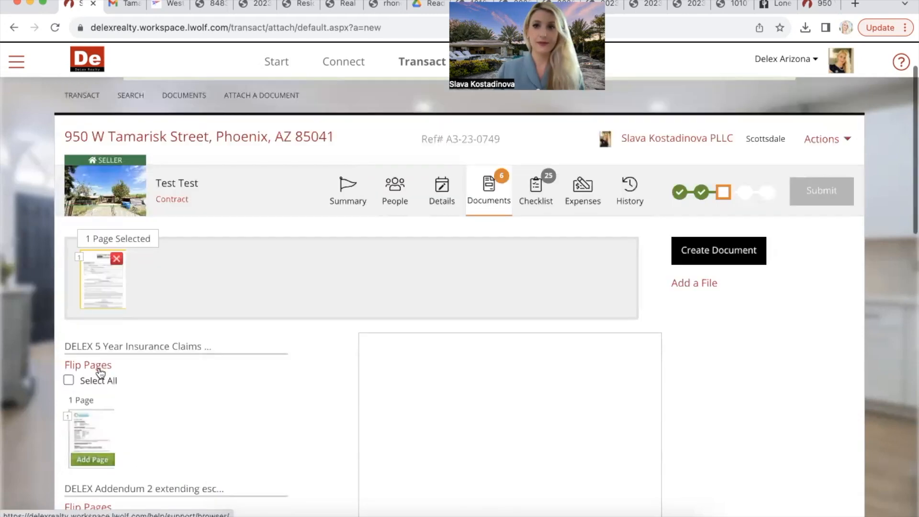
left_click(725, 254)
scroll(414, 289, "down", 5)
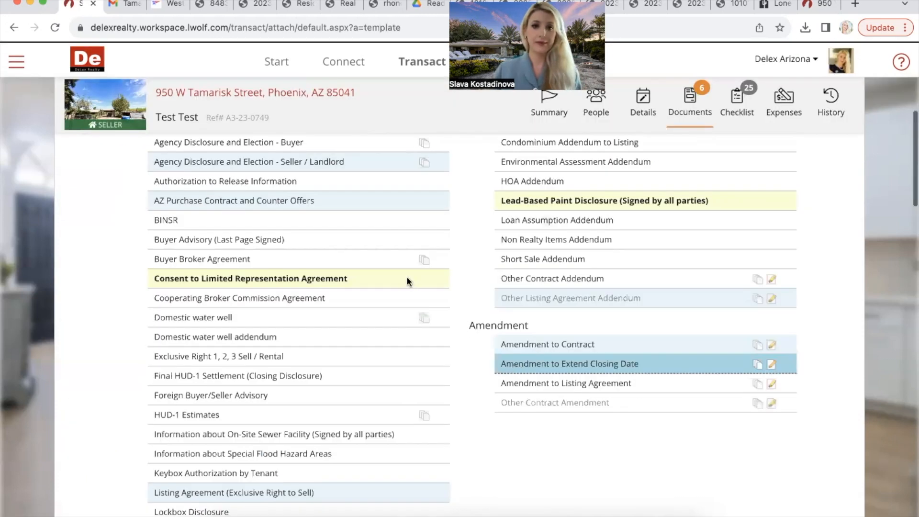
left_click(406, 277)
left_click(214, 235)
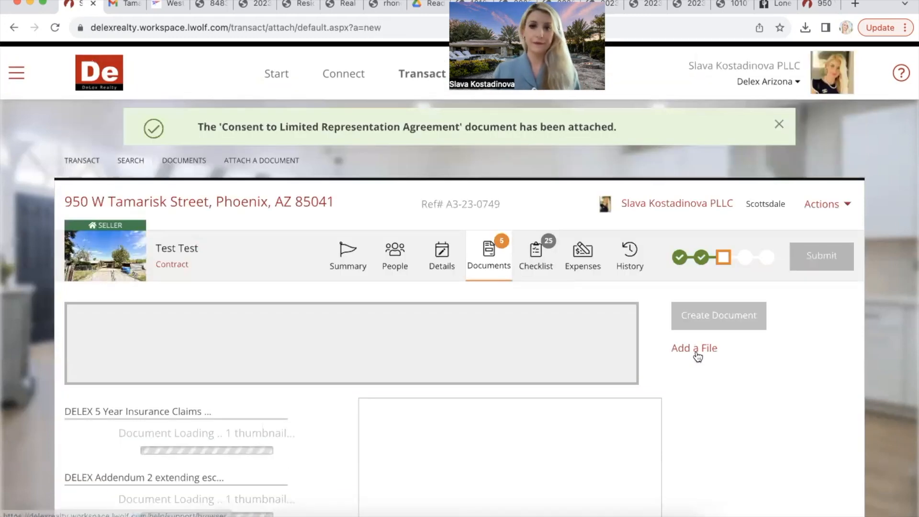
left_click(697, 354)
Step: Upload the three 2021 PDFs (Wire Scam Disclosure, Buyers Inspection, Purchase Contract) from Orientation
left_click(628, 306)
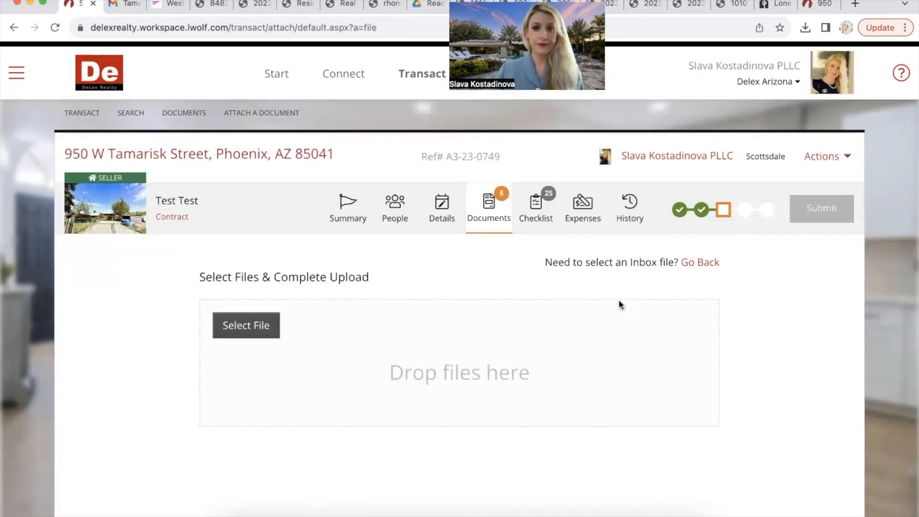
left_click(233, 330)
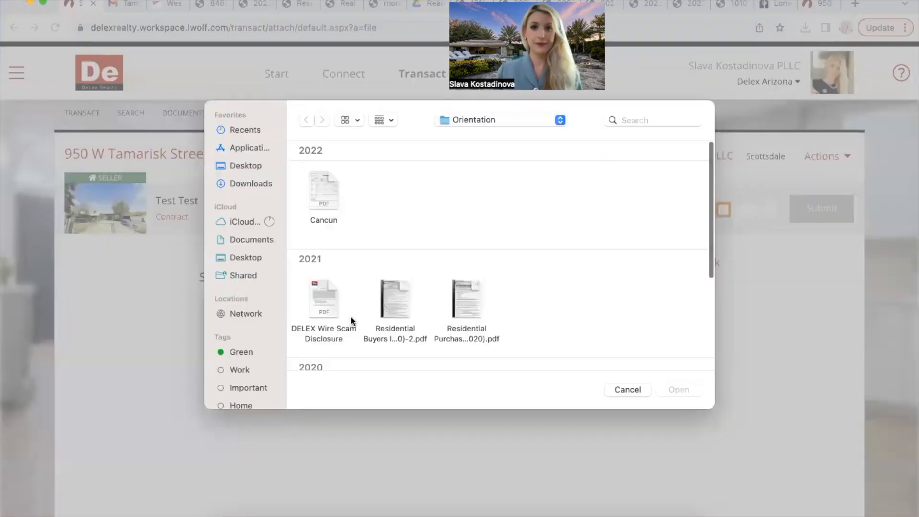
scroll(350, 320, "down", 5)
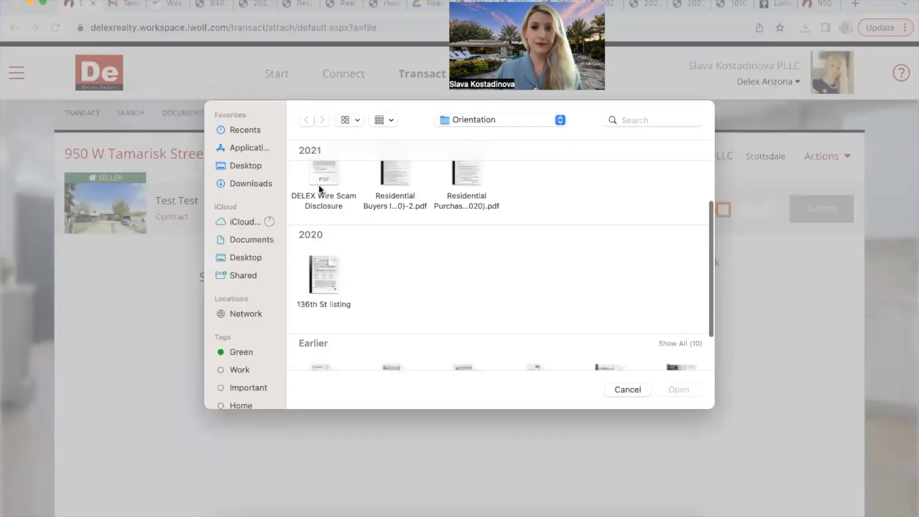
left_click_drag(299, 161, 543, 211)
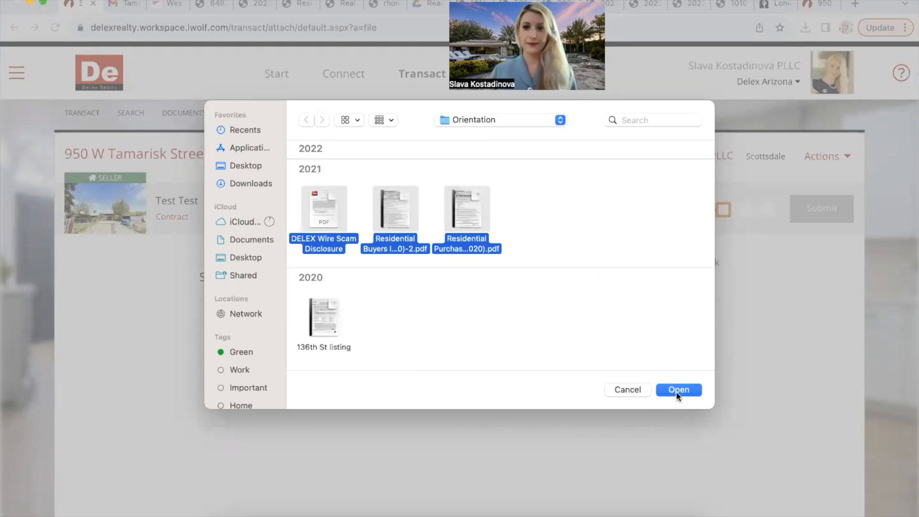
left_click(677, 389)
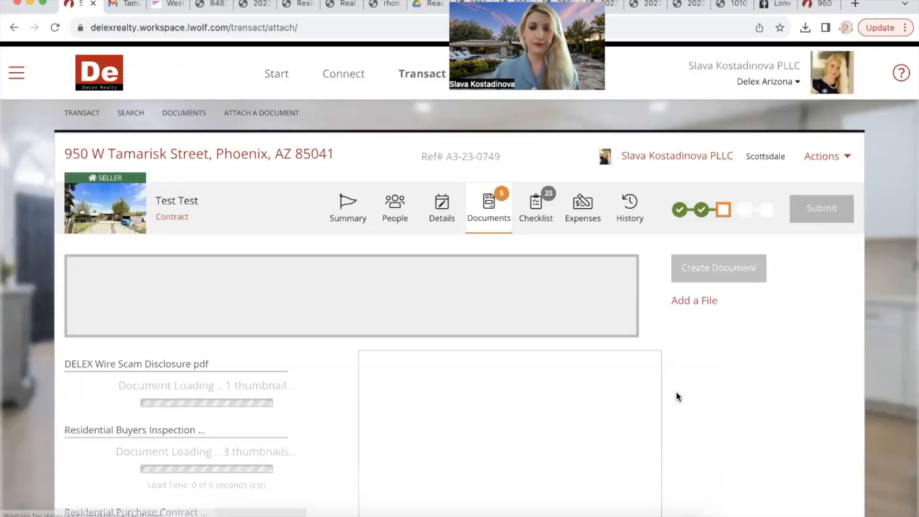
Step: Save the Wire Scam Disclosure page as a Lead-Based Paint Disclosure document
scroll(320, 358, "down", 5)
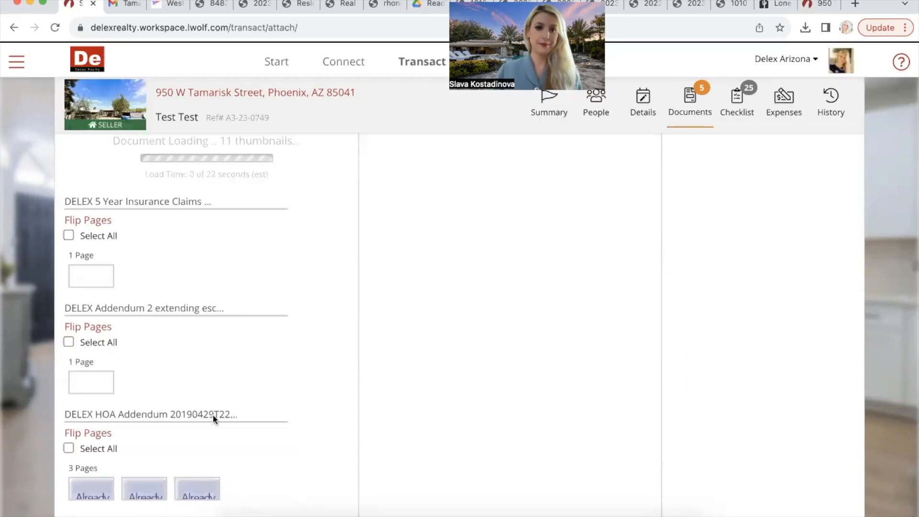
left_click(101, 313)
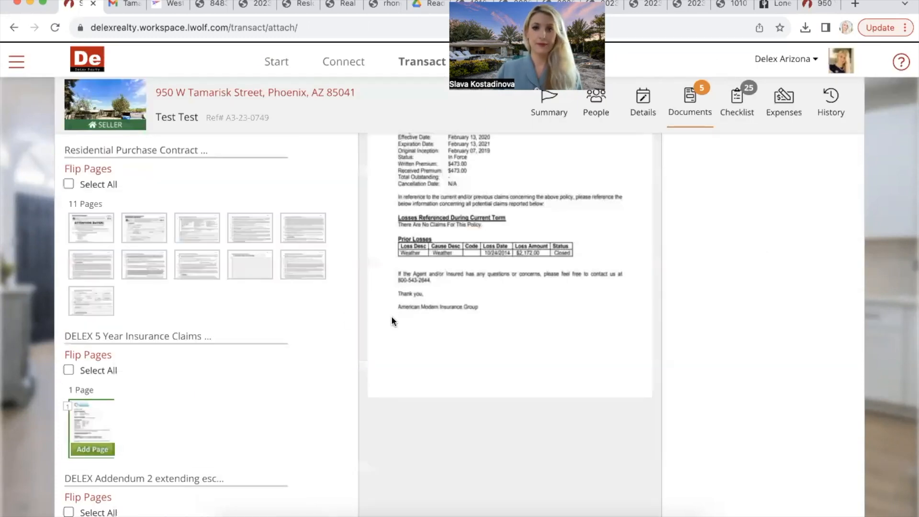
scroll(392, 320, "up", 10)
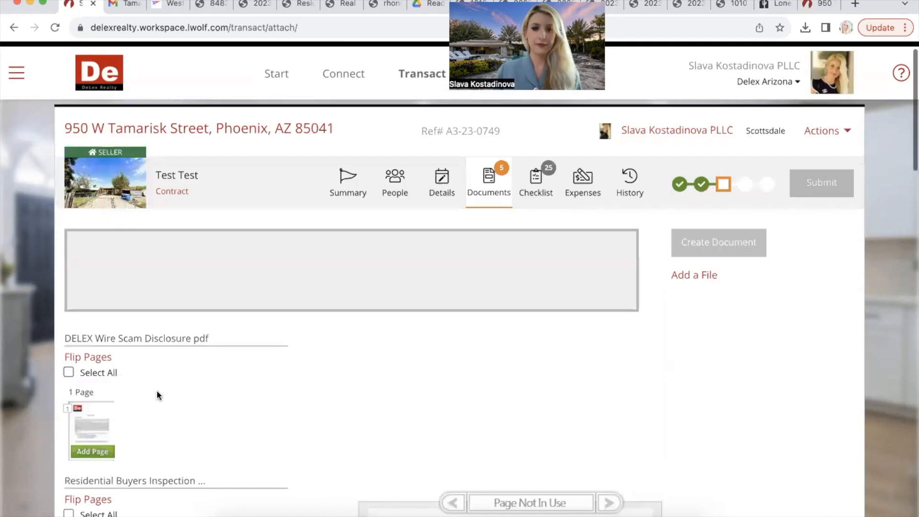
scroll(102, 385, "down", 2)
left_click(102, 391)
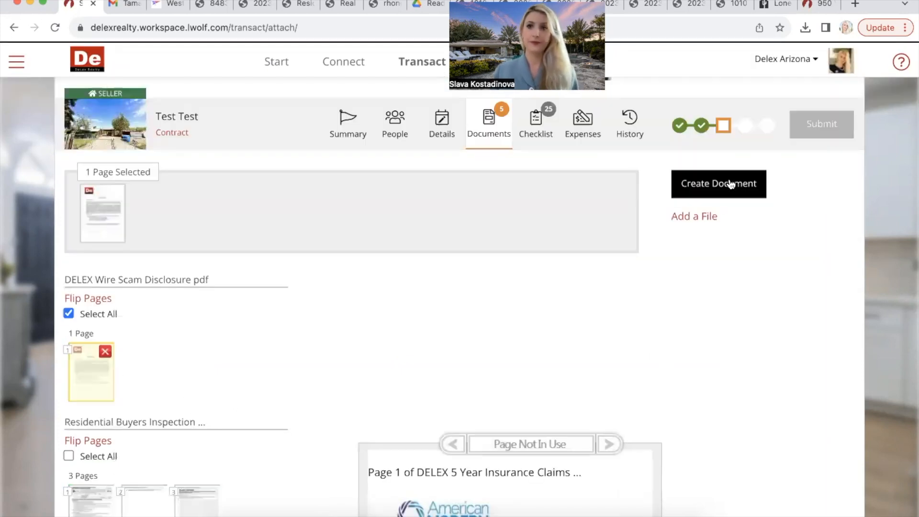
left_click(731, 185)
scroll(582, 172, "down", 10)
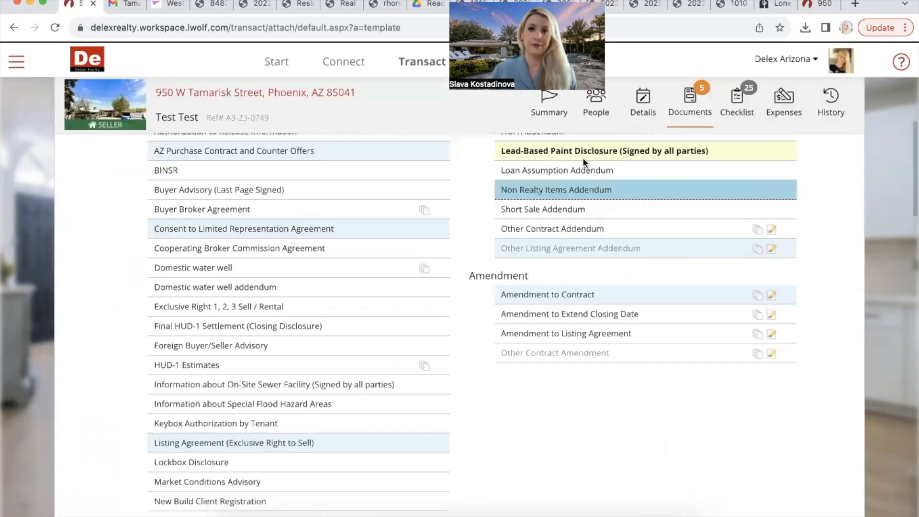
left_click(585, 151)
left_click(213, 241)
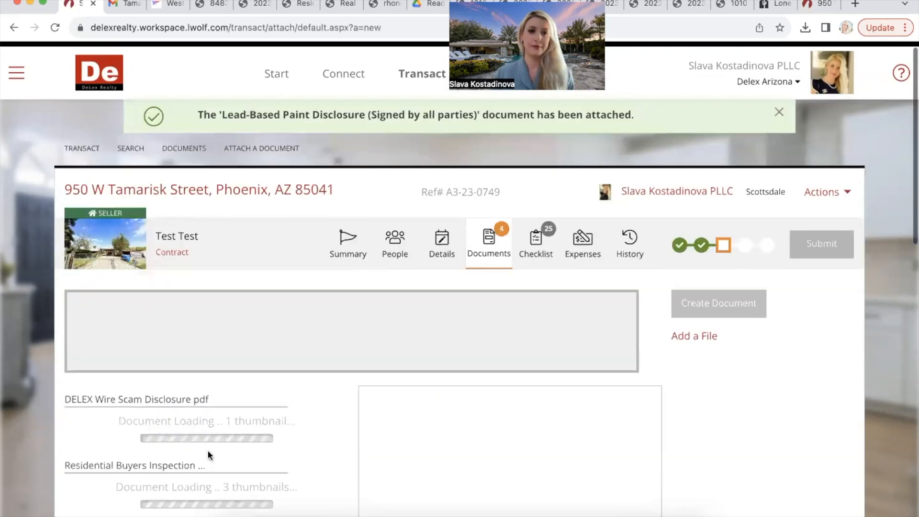
Step: Save the first Buyers Inspection page as a Seller Property Disclosure document
scroll(210, 455, "down", 5)
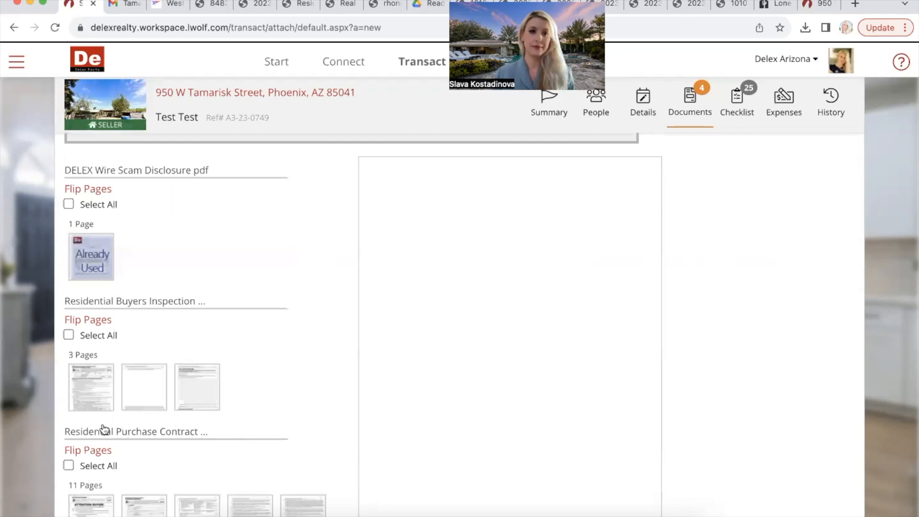
left_click(103, 428)
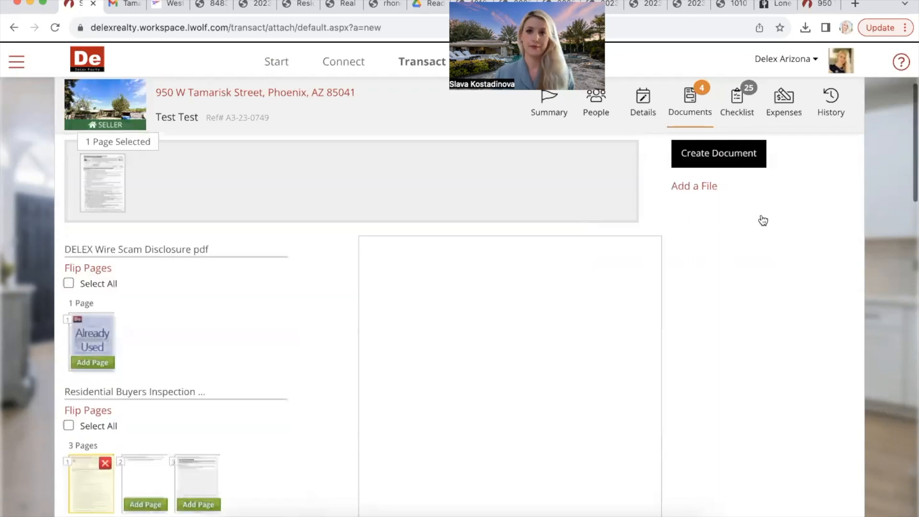
left_click(759, 215)
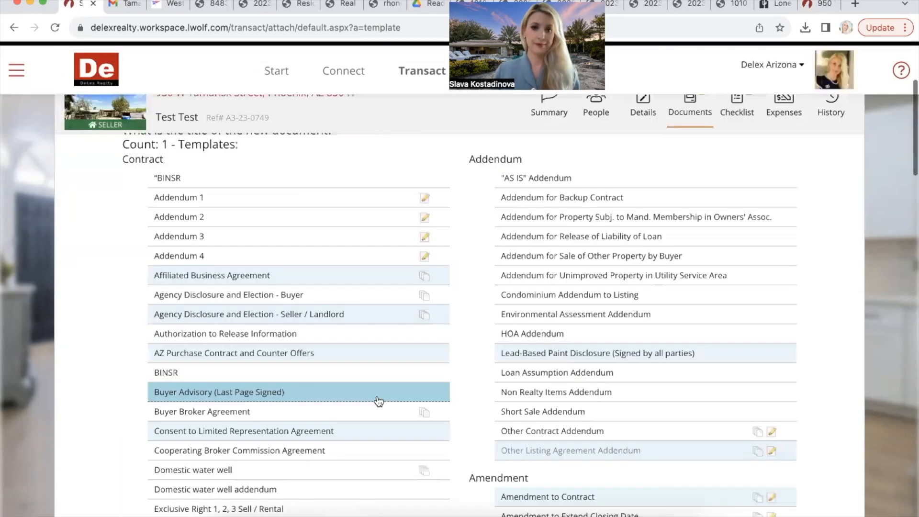
scroll(378, 402, "down", 10)
scroll(380, 402, "down", 4)
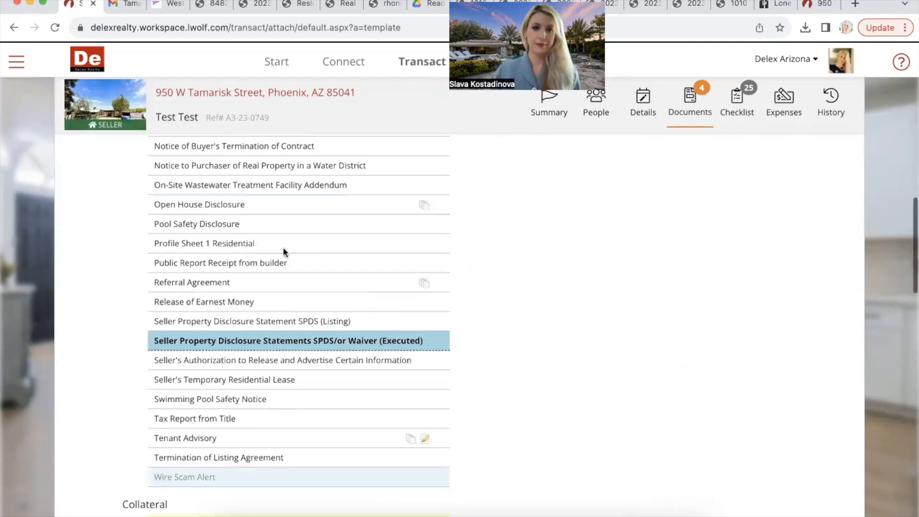
scroll(283, 247, "down", 10)
left_click(221, 237)
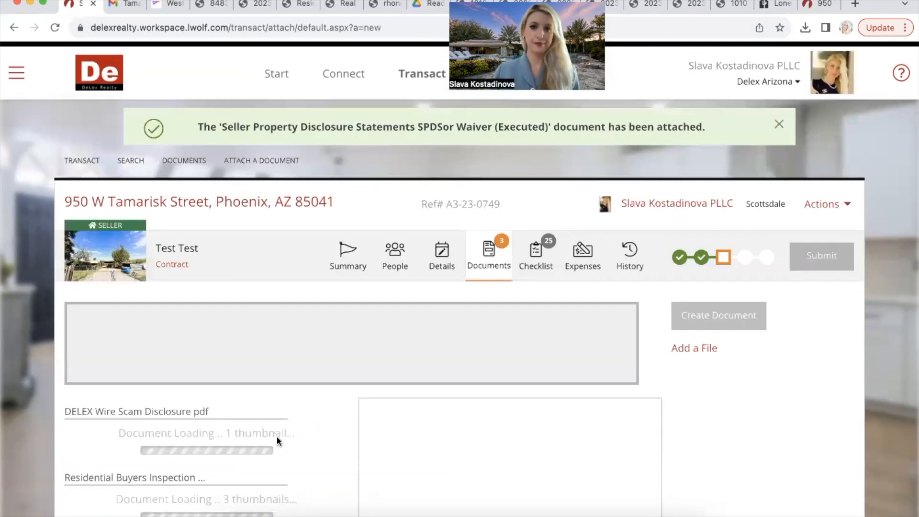
Step: Create and save a document from the next uploaded page
scroll(277, 436, "down", 3)
scroll(172, 380, "down", 3)
left_click(145, 372)
scroll(737, 297, "up", 6)
left_click(737, 297)
scroll(423, 408, "down", 15)
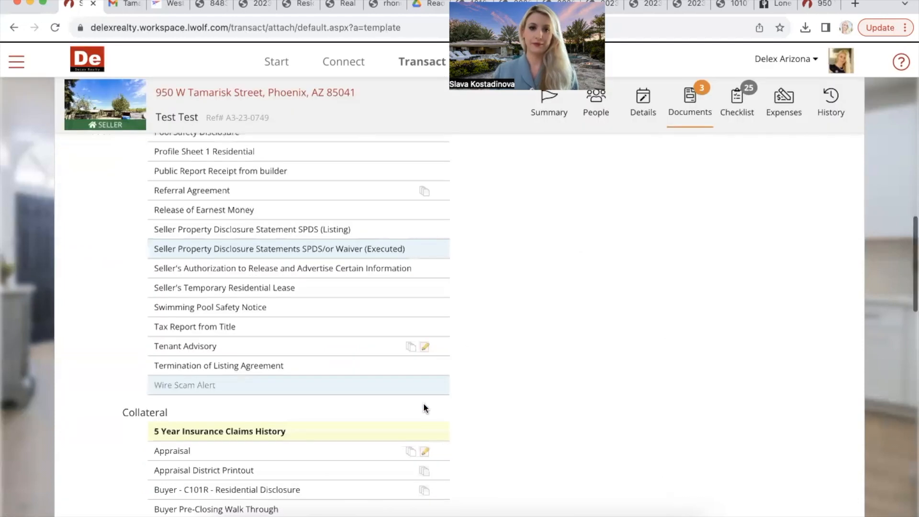
scroll(363, 378, "down", 10)
left_click(214, 239)
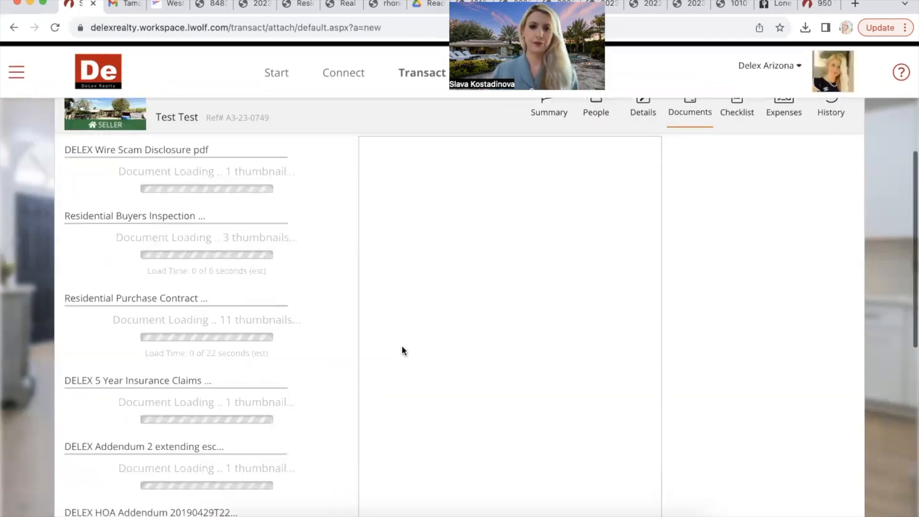
Step: Create and save the Earnest Money Receipt document
scroll(298, 389, "down", 6)
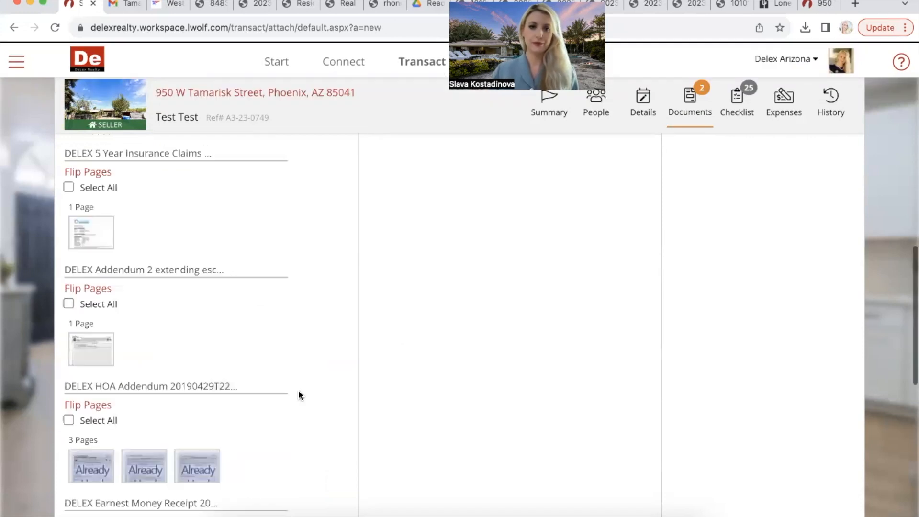
scroll(297, 390, "down", 5)
scroll(102, 186, "up", 1)
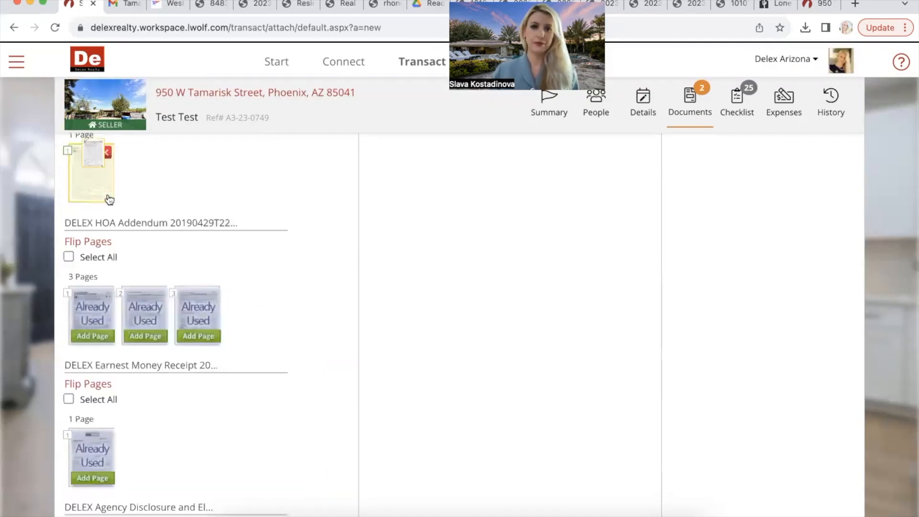
scroll(383, 256, "up", 9)
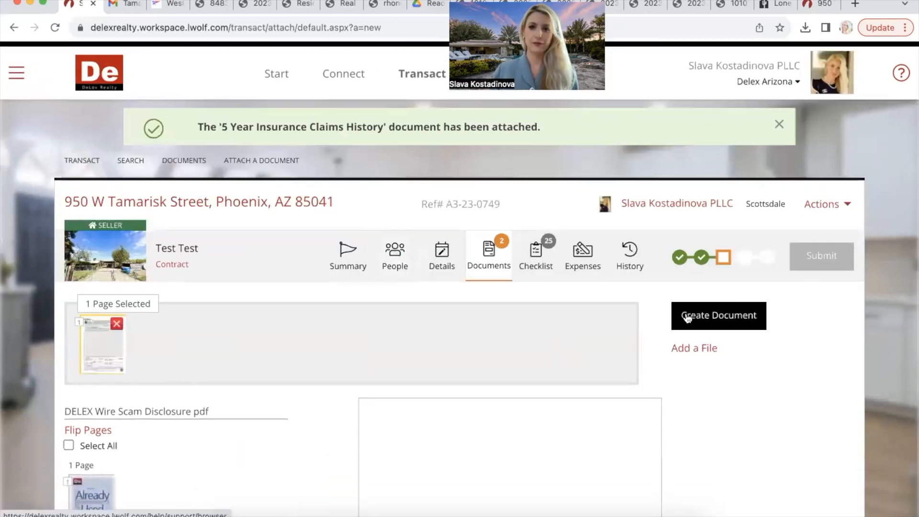
left_click(687, 318)
scroll(555, 371, "down", 10)
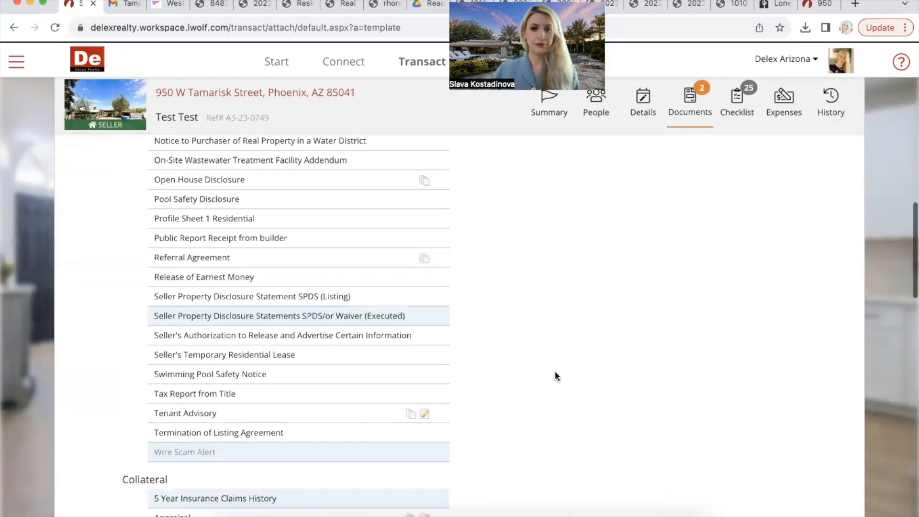
scroll(555, 371, "down", 10)
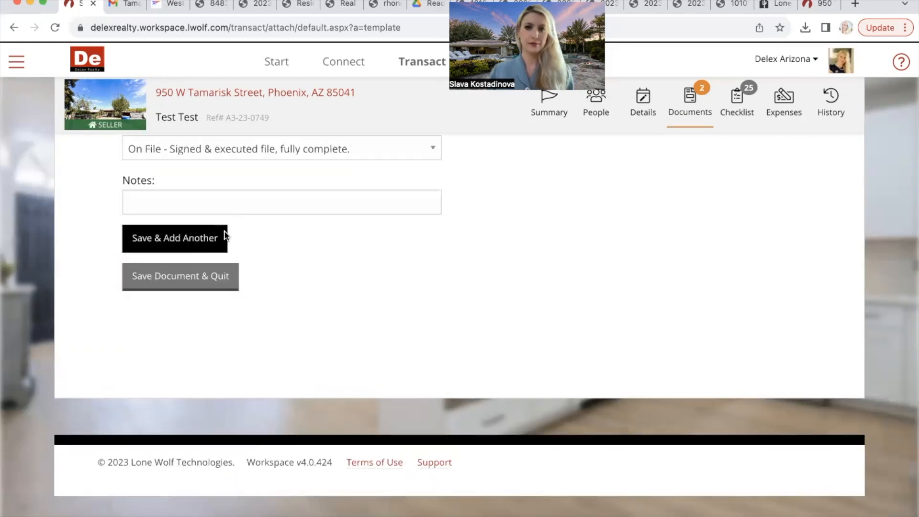
left_click(223, 234)
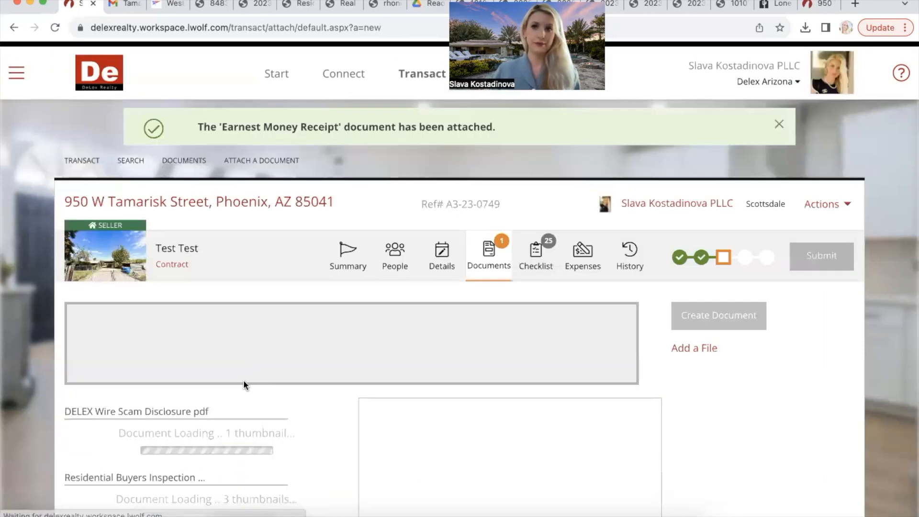
Step: Save page 1 of the Purchase Contract as the Pre-Qualification / Proof of Funds document
scroll(243, 380, "down", 5)
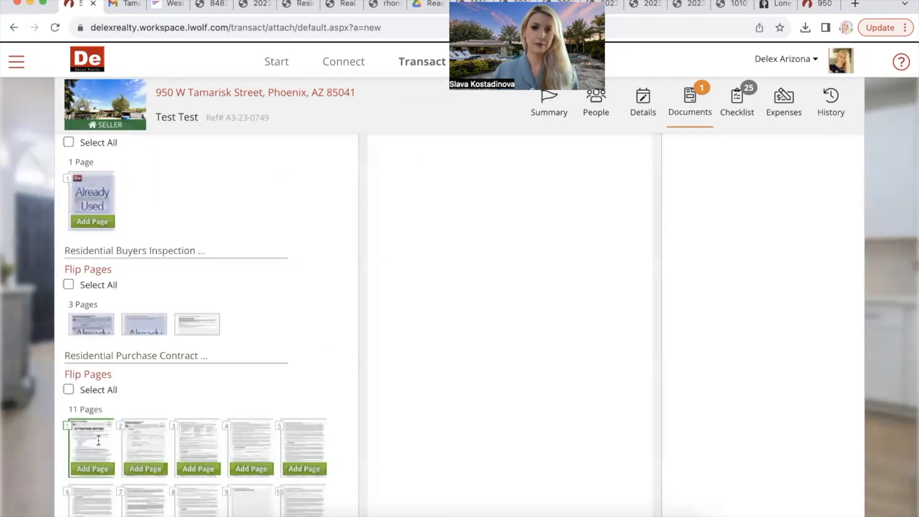
left_click(91, 487)
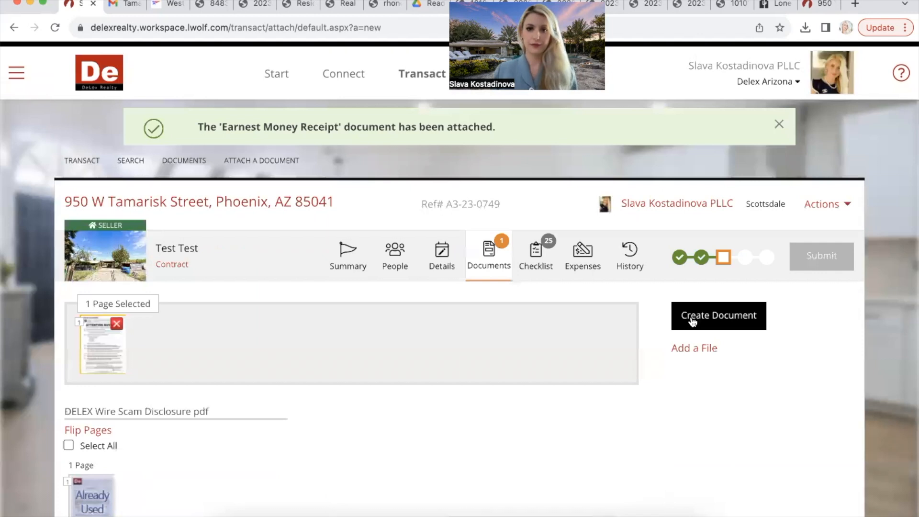
left_click(692, 322)
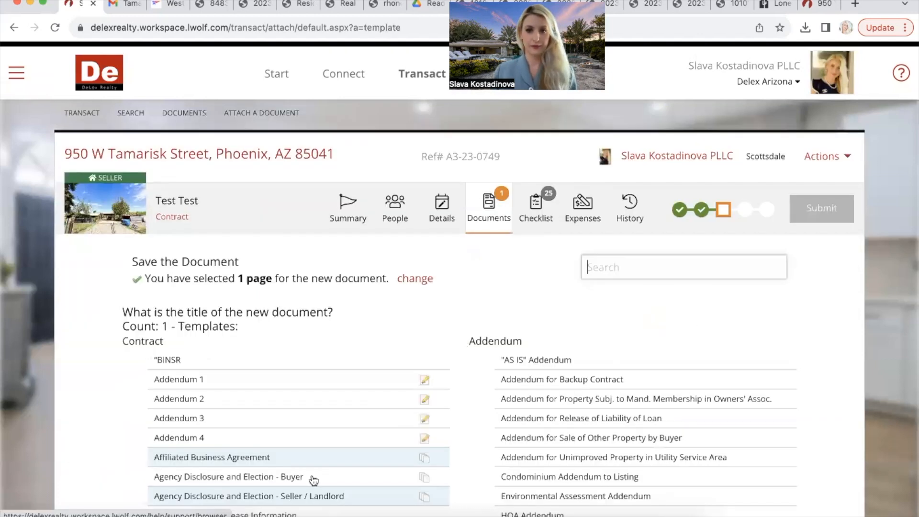
scroll(313, 476, "down", 3)
scroll(314, 480, "down", 10)
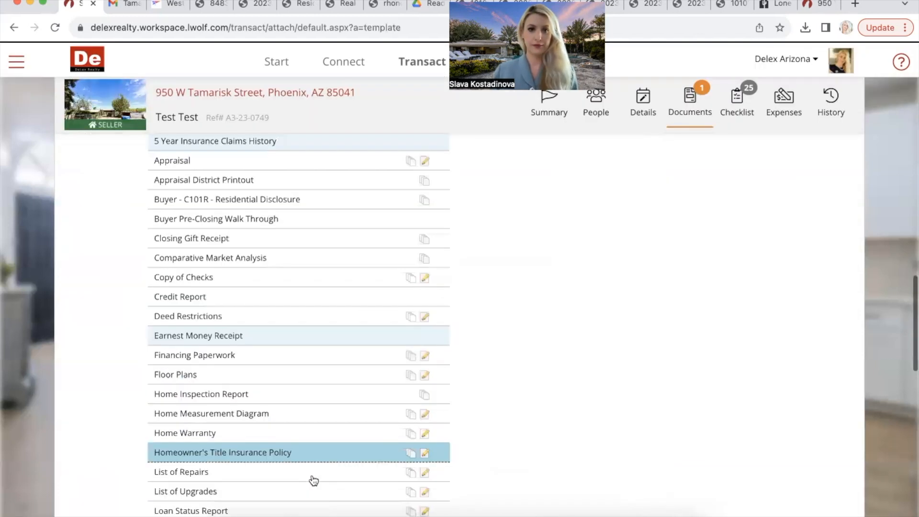
scroll(323, 364, "down", 8)
scroll(306, 335, "down", 10)
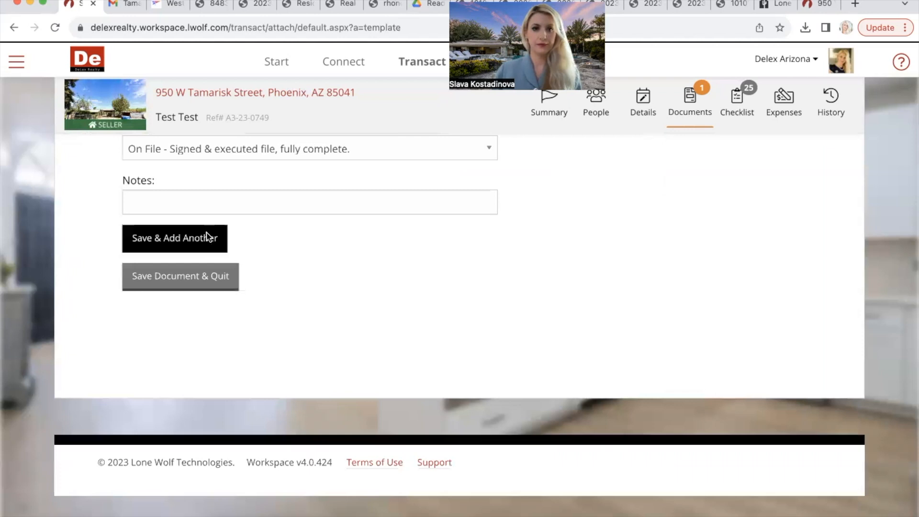
left_click(208, 238)
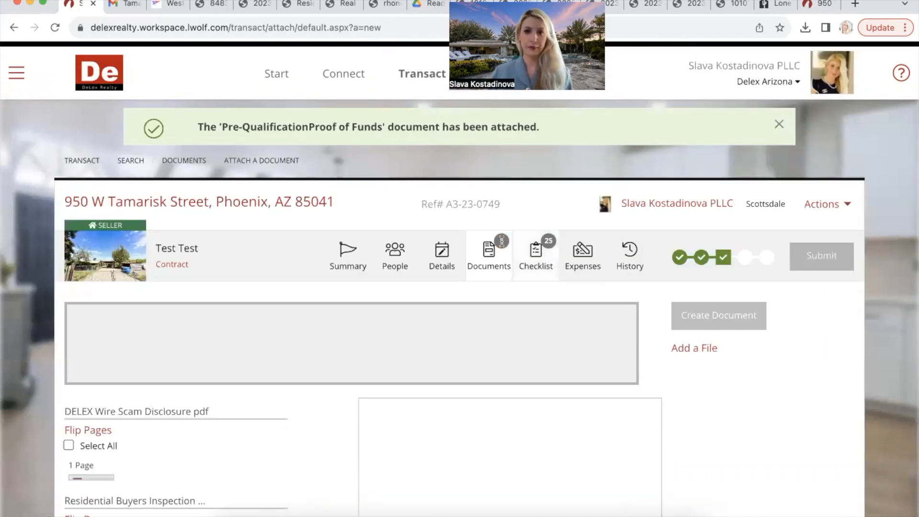
Step: Review the attached documents on the Documents tab, then return to the Summary
left_click(496, 263)
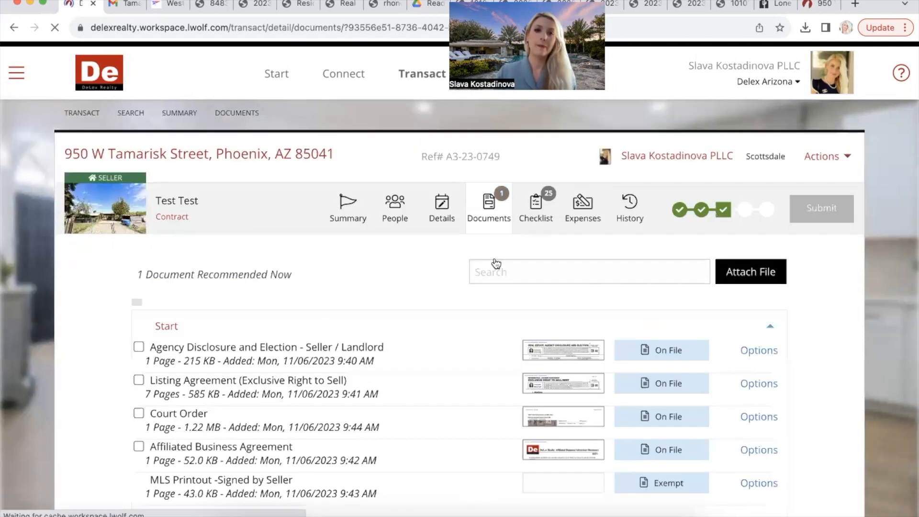
scroll(496, 264, "down", 6)
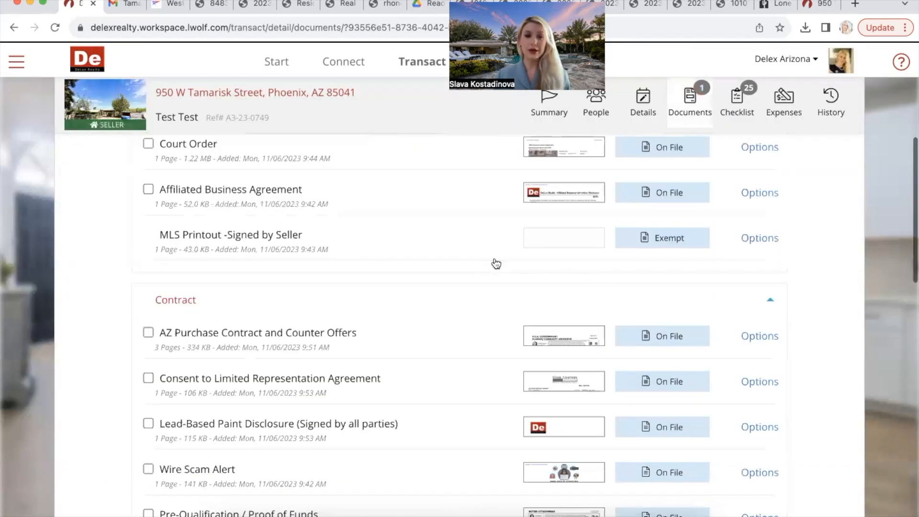
scroll(495, 264, "down", 7)
scroll(496, 263, "up", 8)
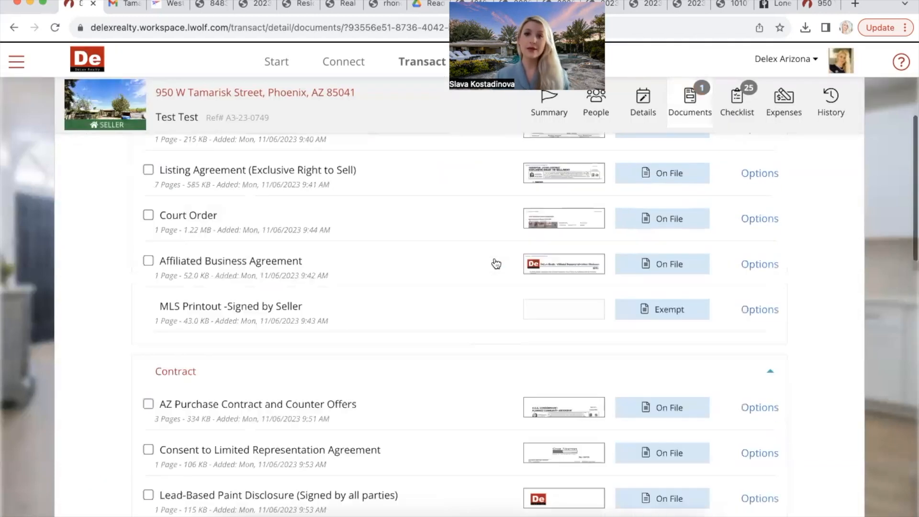
scroll(496, 264, "up", 5)
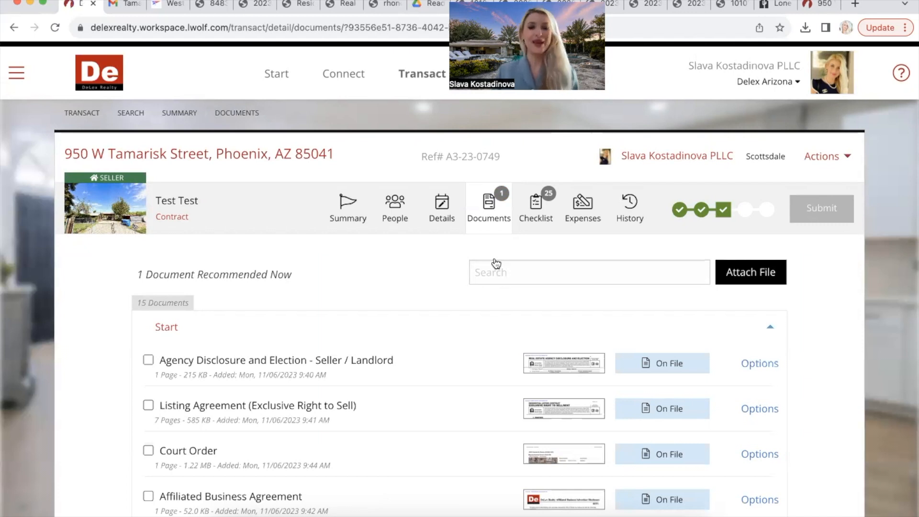
left_click(358, 217)
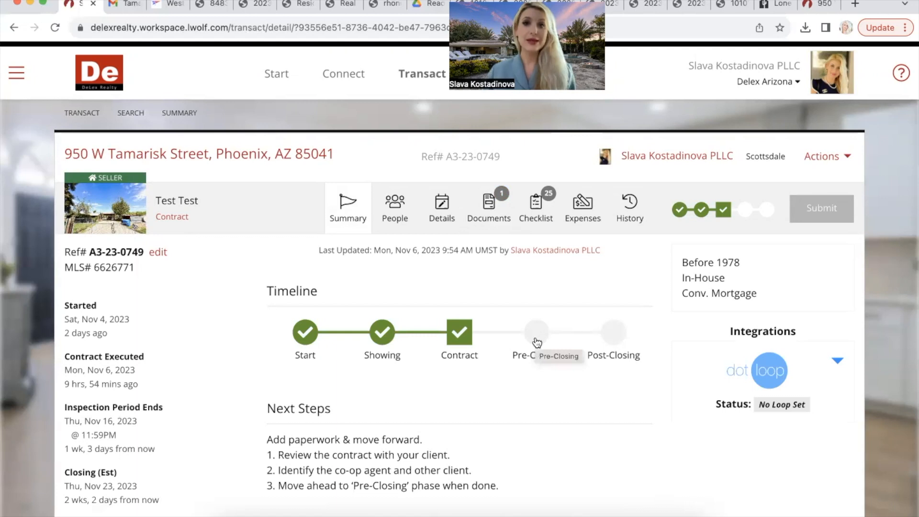
Step: Move the transaction to Post-Closing and check its required documents
left_click(616, 341)
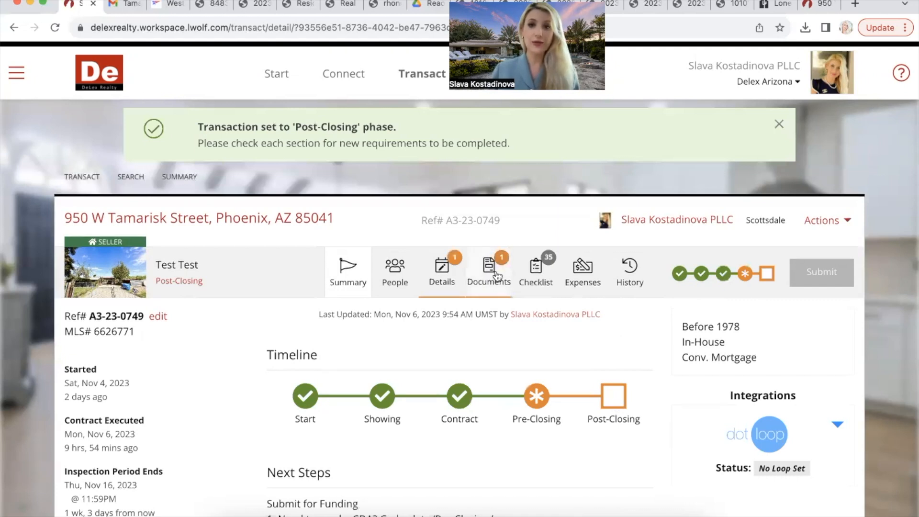
left_click(497, 276)
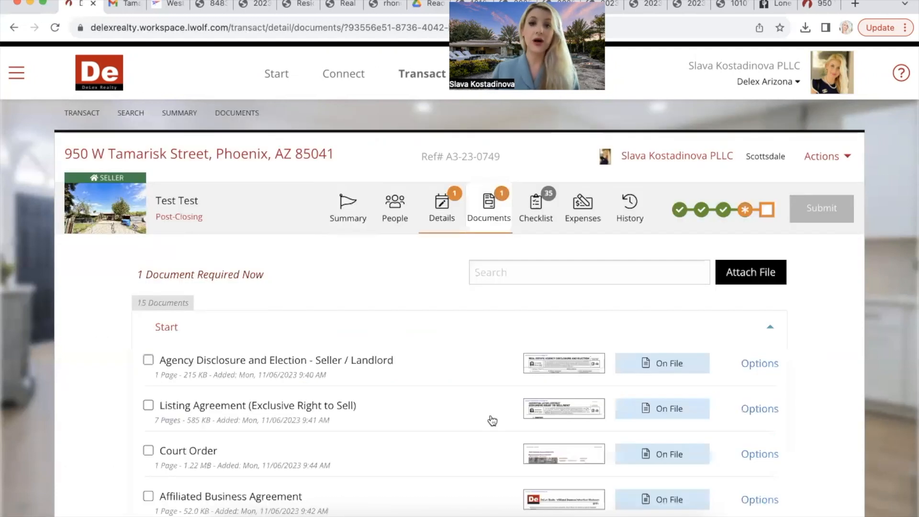
scroll(492, 421, "down", 15)
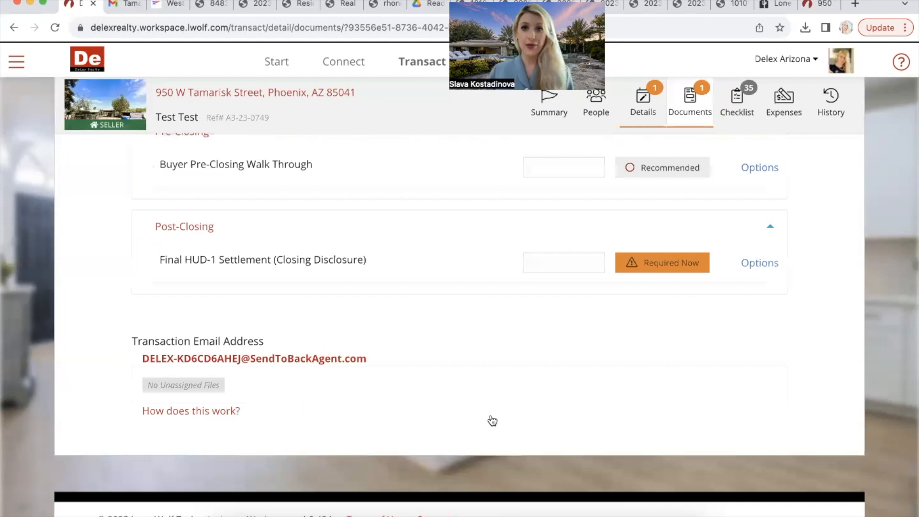
scroll(492, 421, "up", 15)
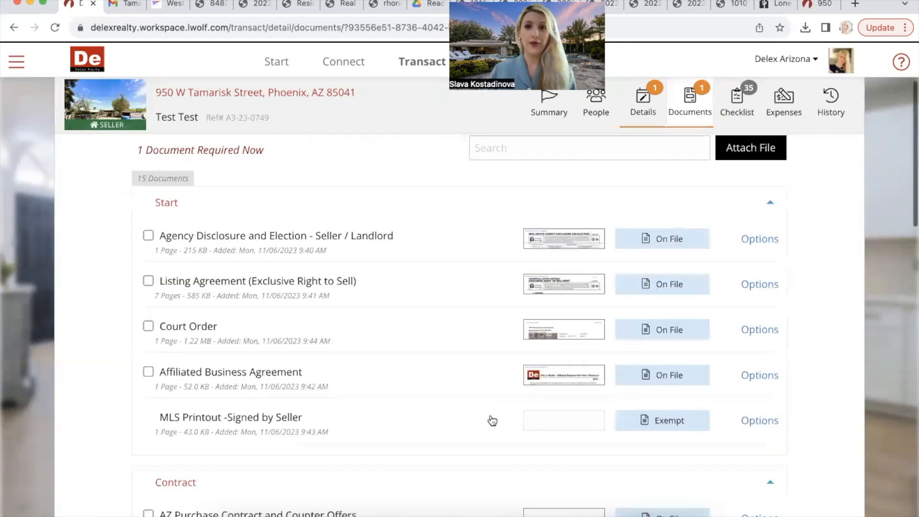
scroll(492, 421, "up", 3)
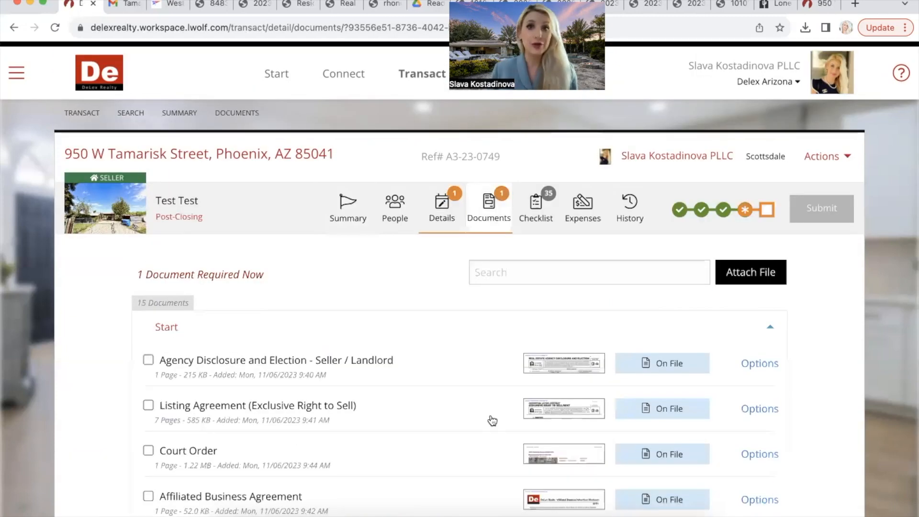
Step: Set the transaction back to Pre-Closing and view its details
left_click(354, 216)
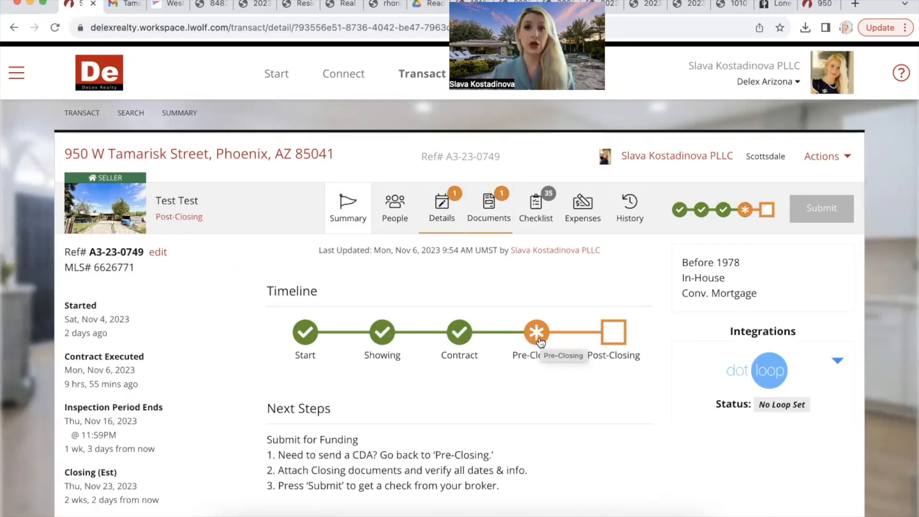
left_click(538, 339)
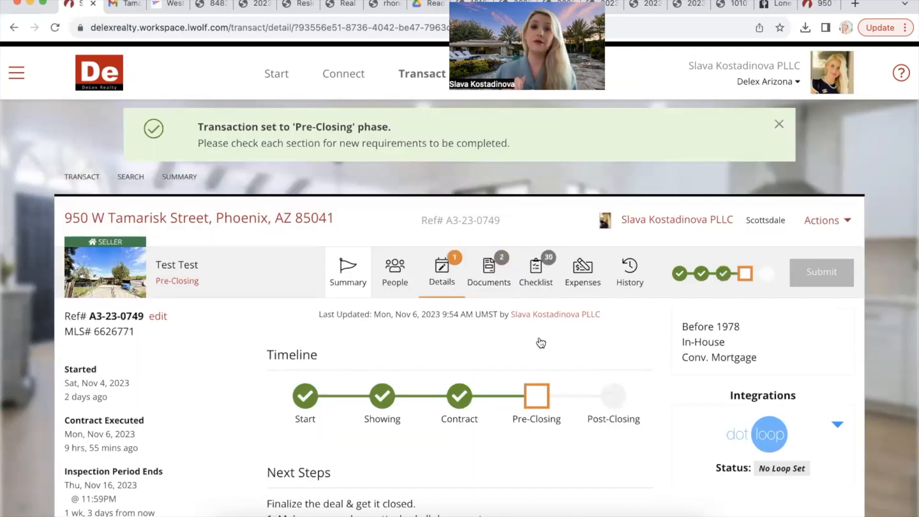
left_click(435, 270)
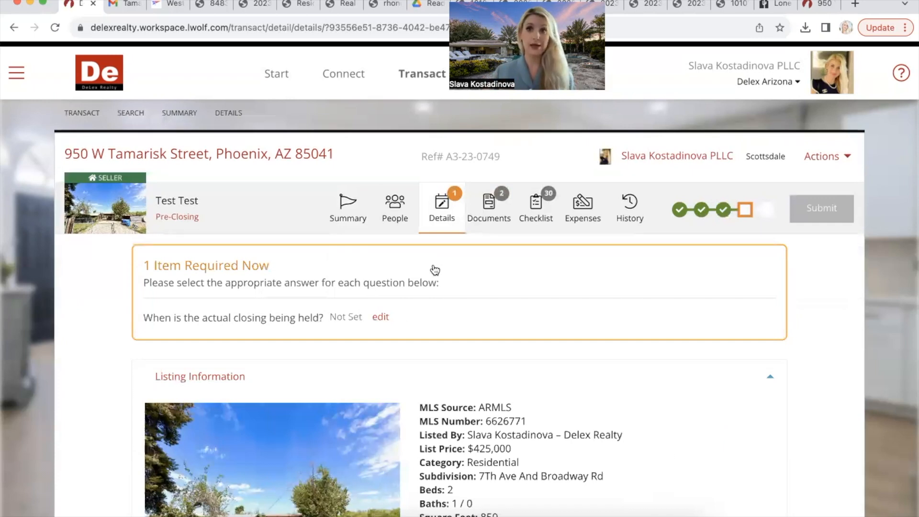
Step: Set the actual closing date on the Details tab to November 22, 2023 and save it
left_click(382, 319)
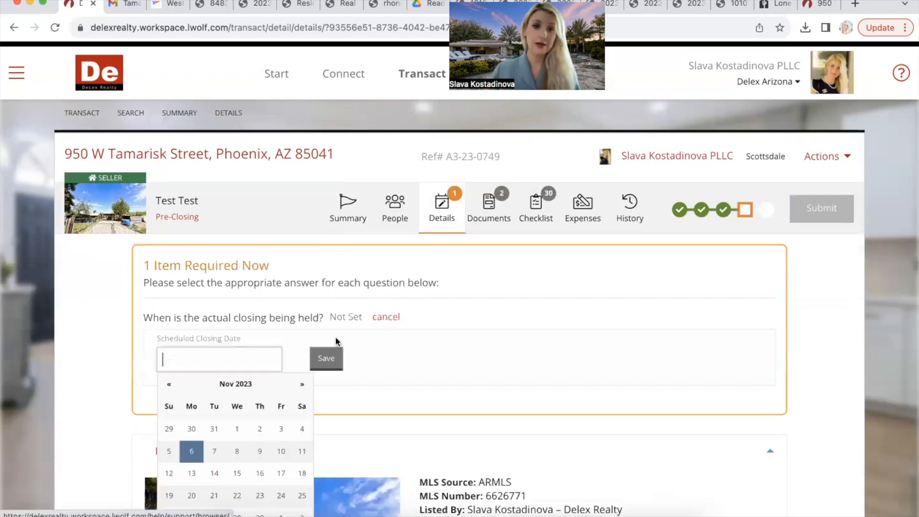
scroll(241, 498, "down", 1)
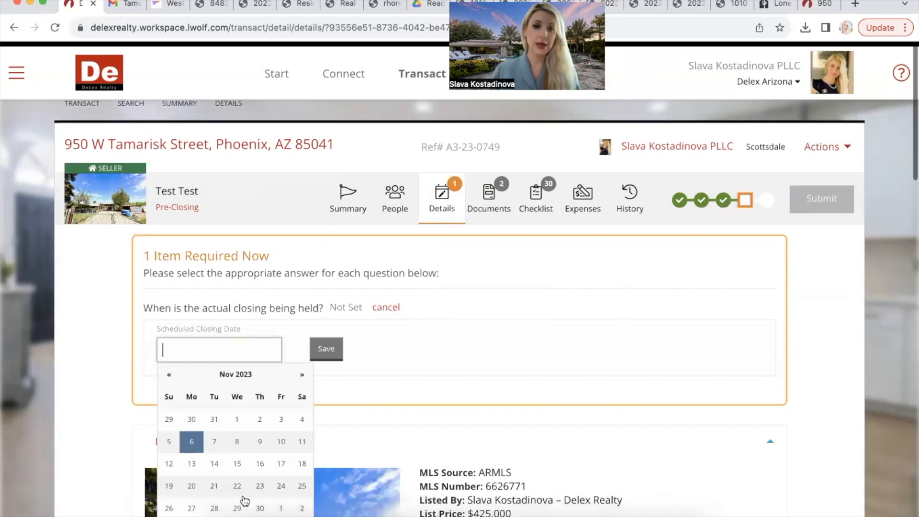
scroll(245, 500, "down", 1)
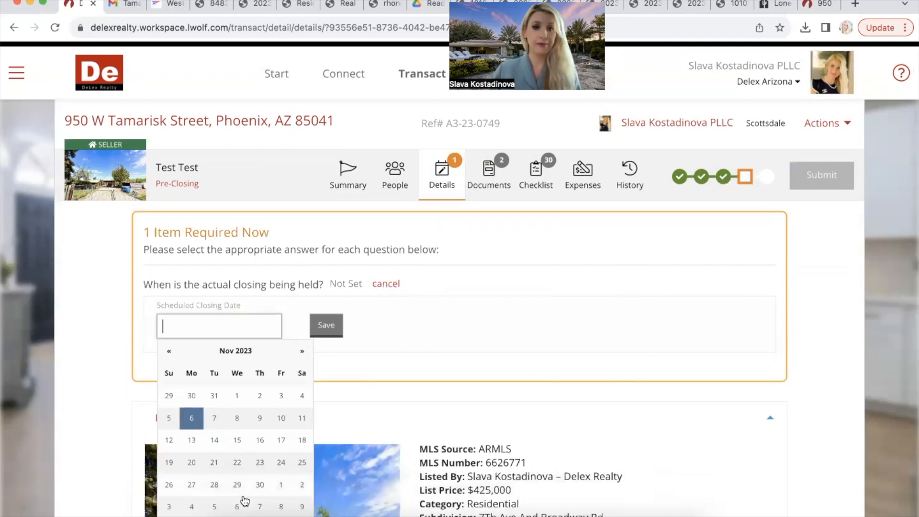
left_click(237, 462)
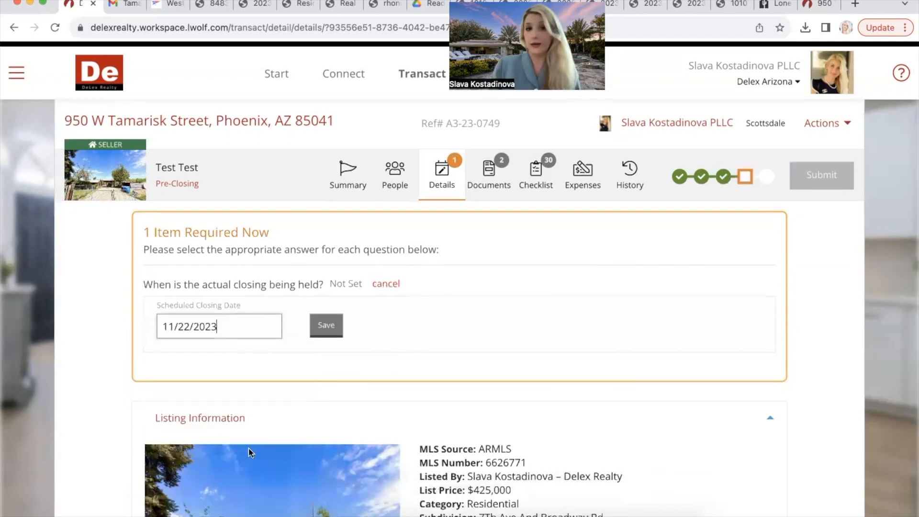
left_click(328, 326)
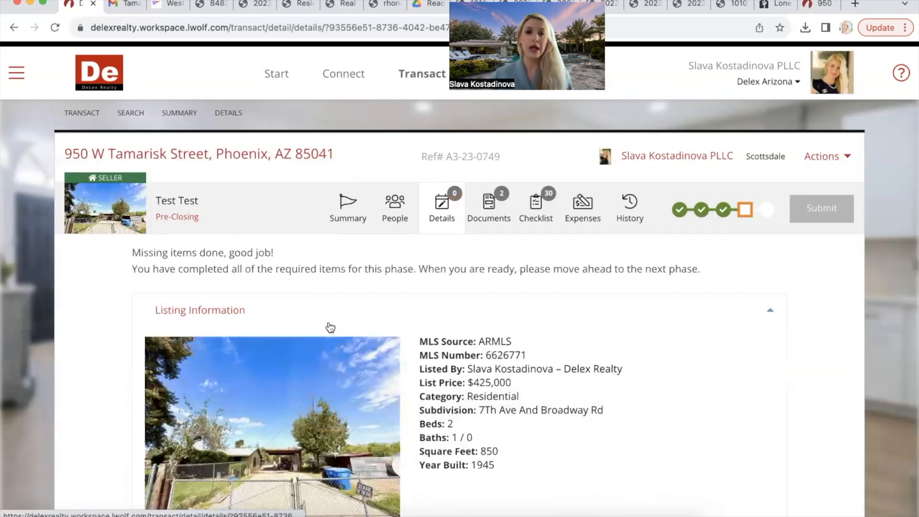
Step: In Financials, change the contracted sale price from $425,000 to $420,000 without saving
scroll(330, 328, "down", 2)
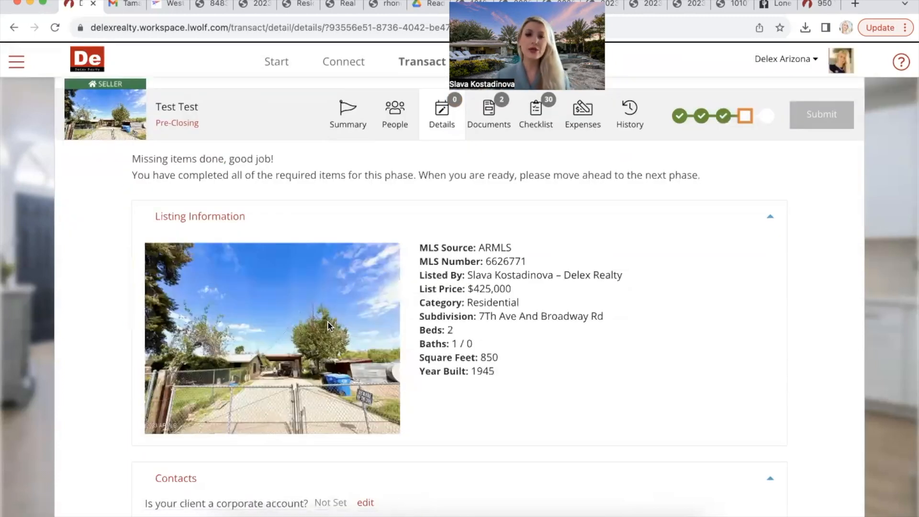
scroll(329, 326, "down", 8)
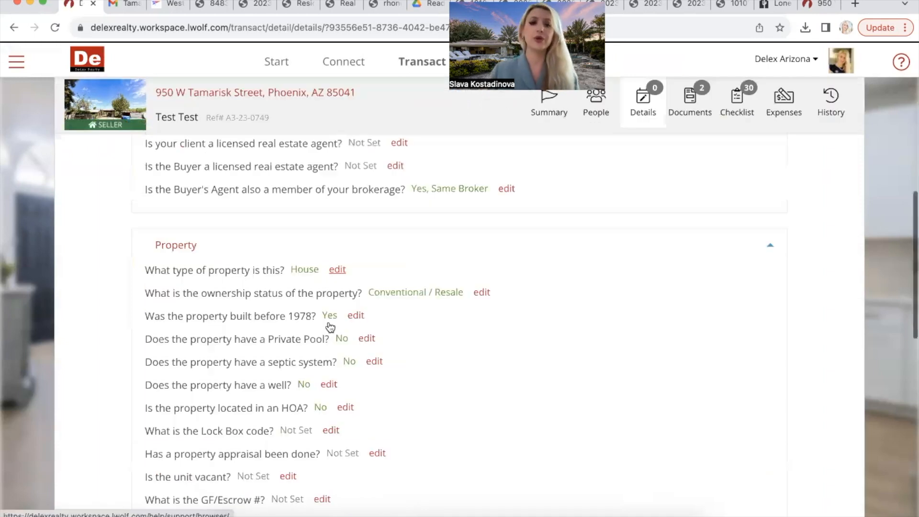
scroll(329, 327, "down", 5)
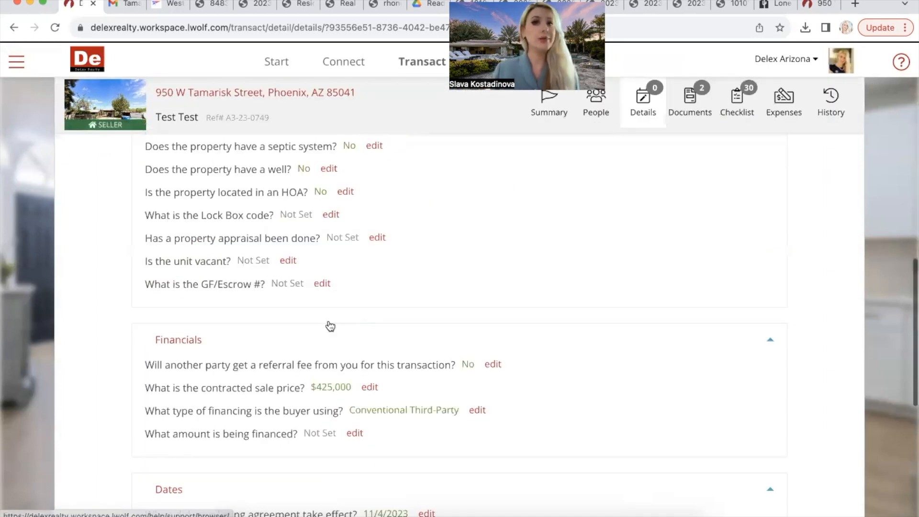
left_click(370, 387)
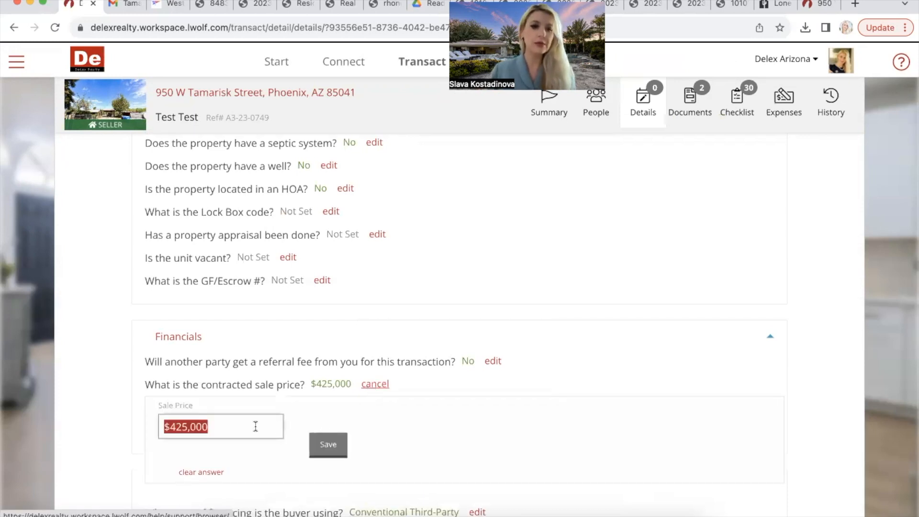
left_click(188, 426)
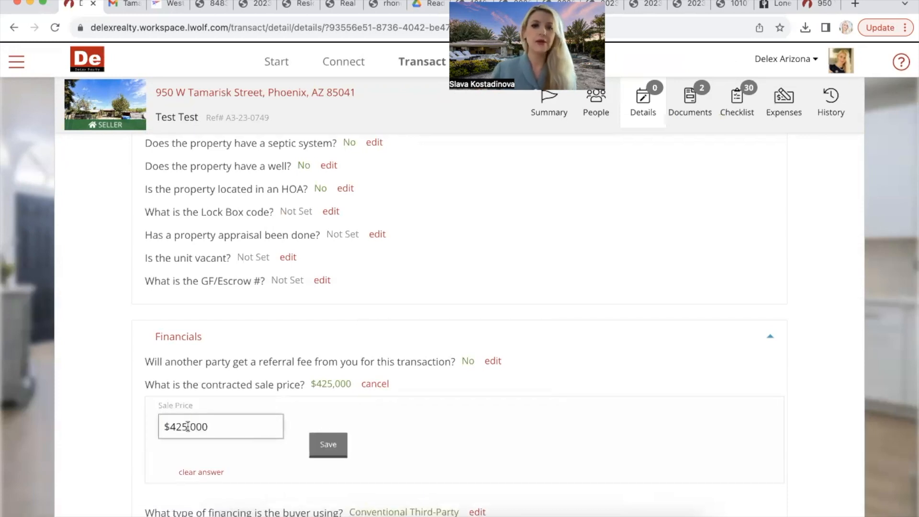
key("BackSpace")
type("0")
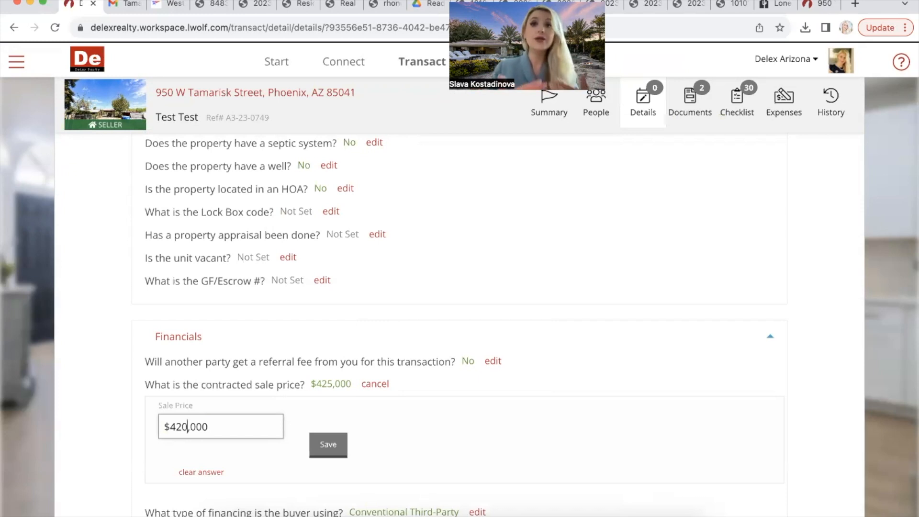
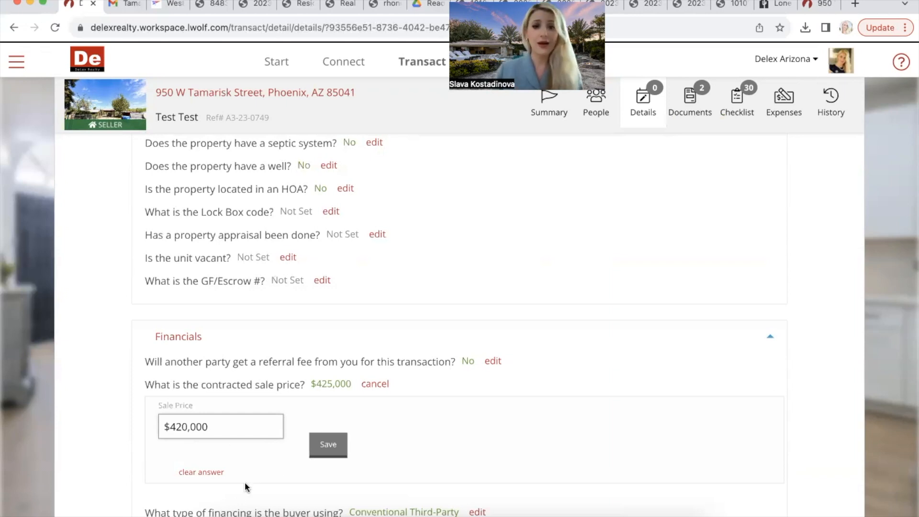
Step: Save the $420,000 contracted sale price in Financials
left_click(326, 449)
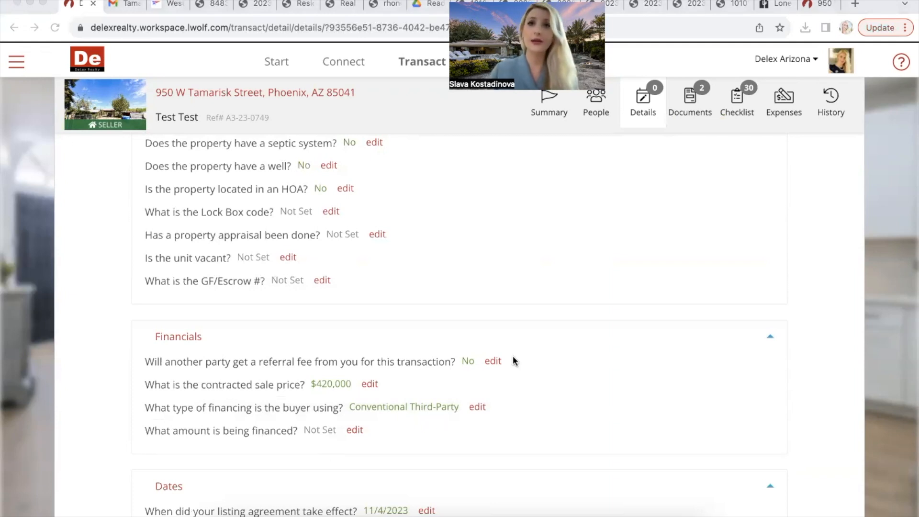
scroll(592, 413, "up", 5)
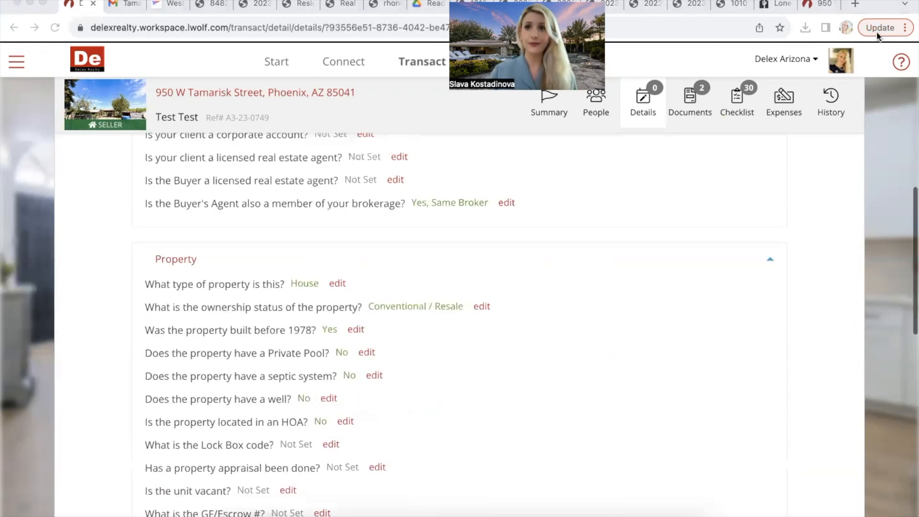
left_click(549, 318)
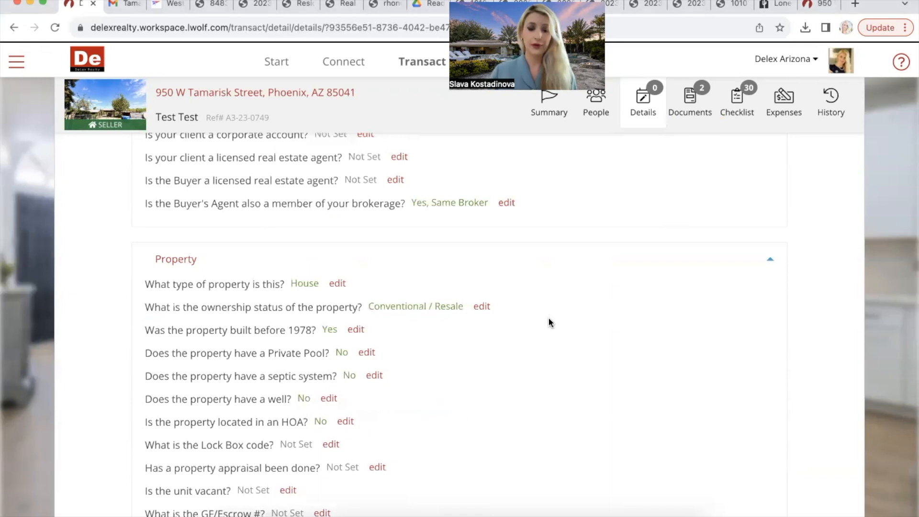
scroll(549, 321, "down", 5)
scroll(549, 321, "up", 10)
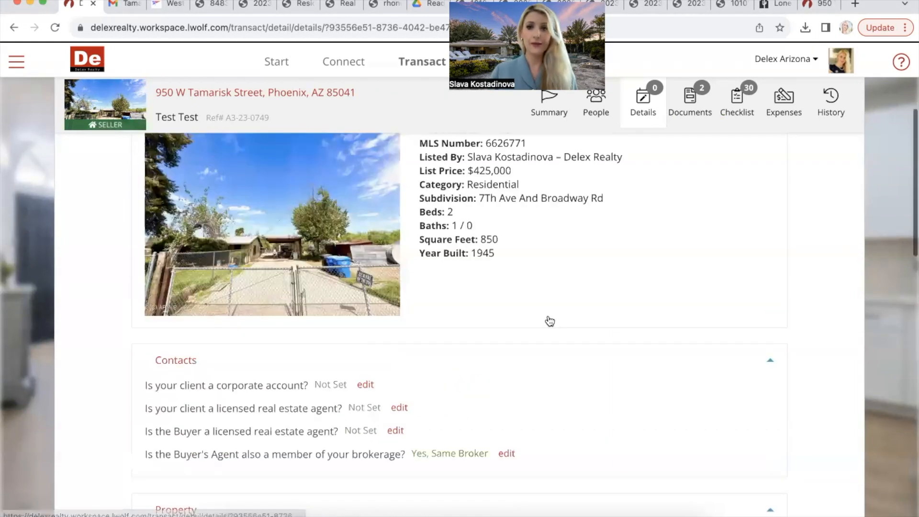
scroll(547, 320, "up", 5)
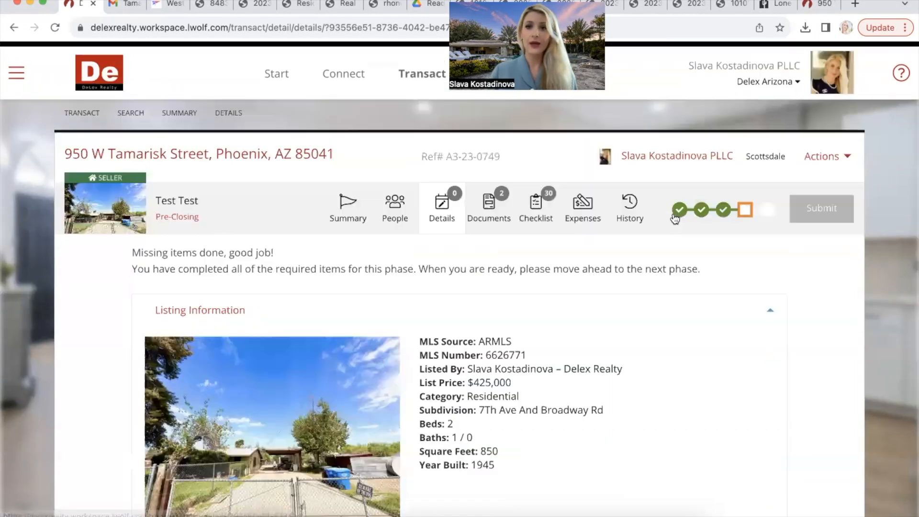
Step: Review the transaction's 15 attached documents, confirming the contract documents are On File
left_click(502, 213)
scroll(536, 422, "down", 5)
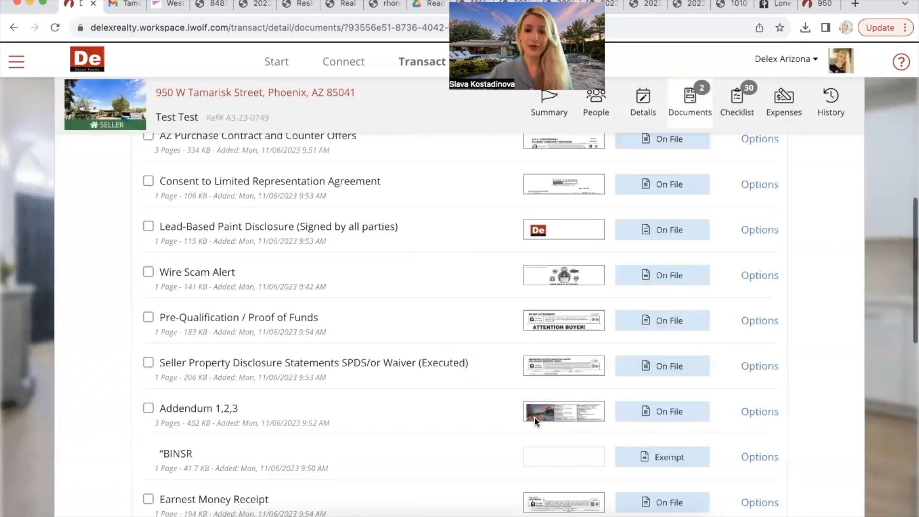
scroll(537, 423, "down", 5)
scroll(538, 423, "up", 10)
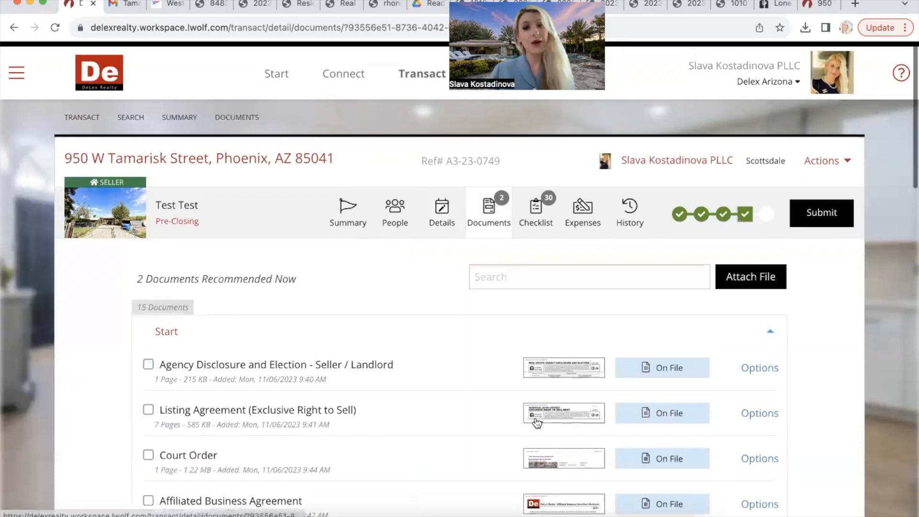